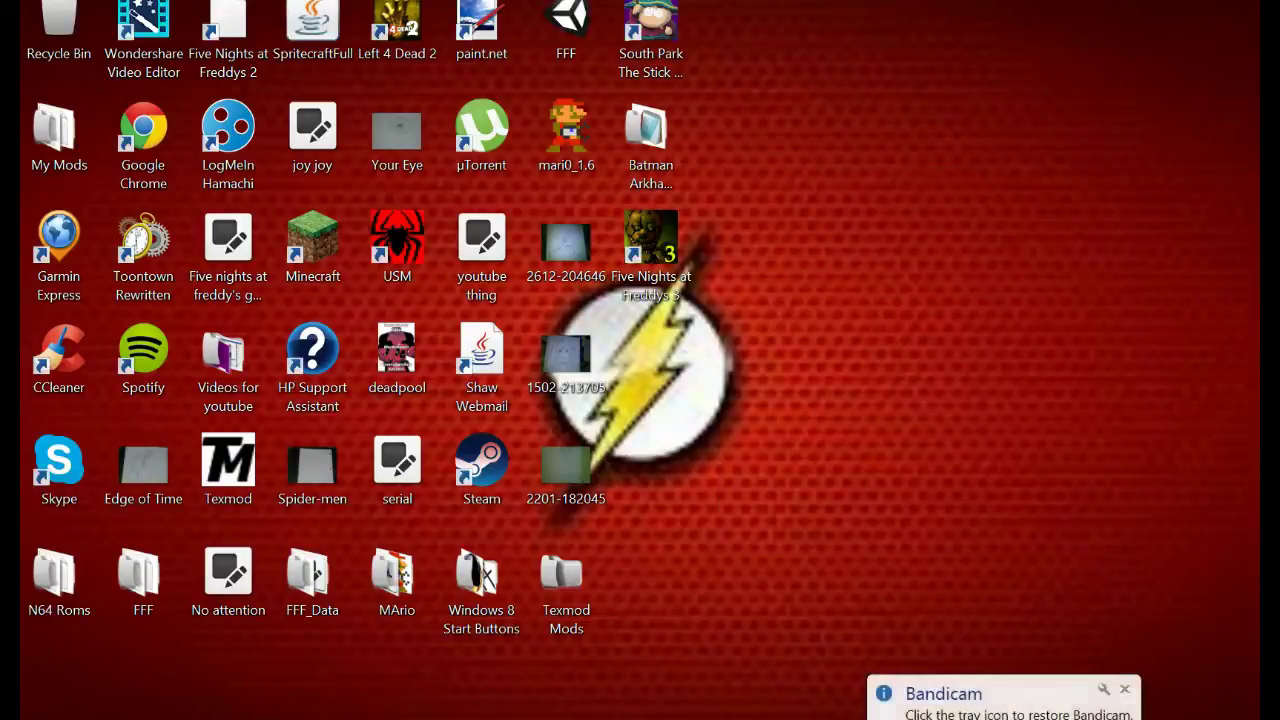
# - Switch to Chrome and enter "texmod download" as a search query in the address bar
pyautogui.click(1124, 689)
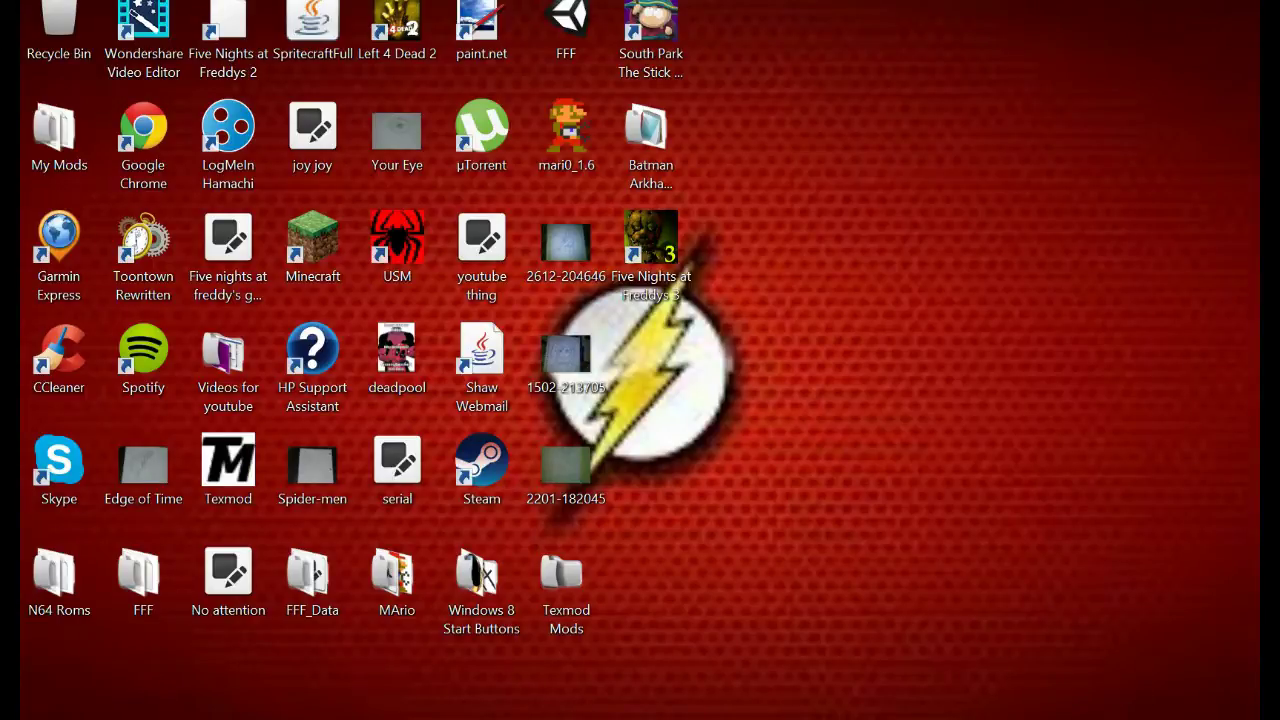
pyautogui.click(397, 358)
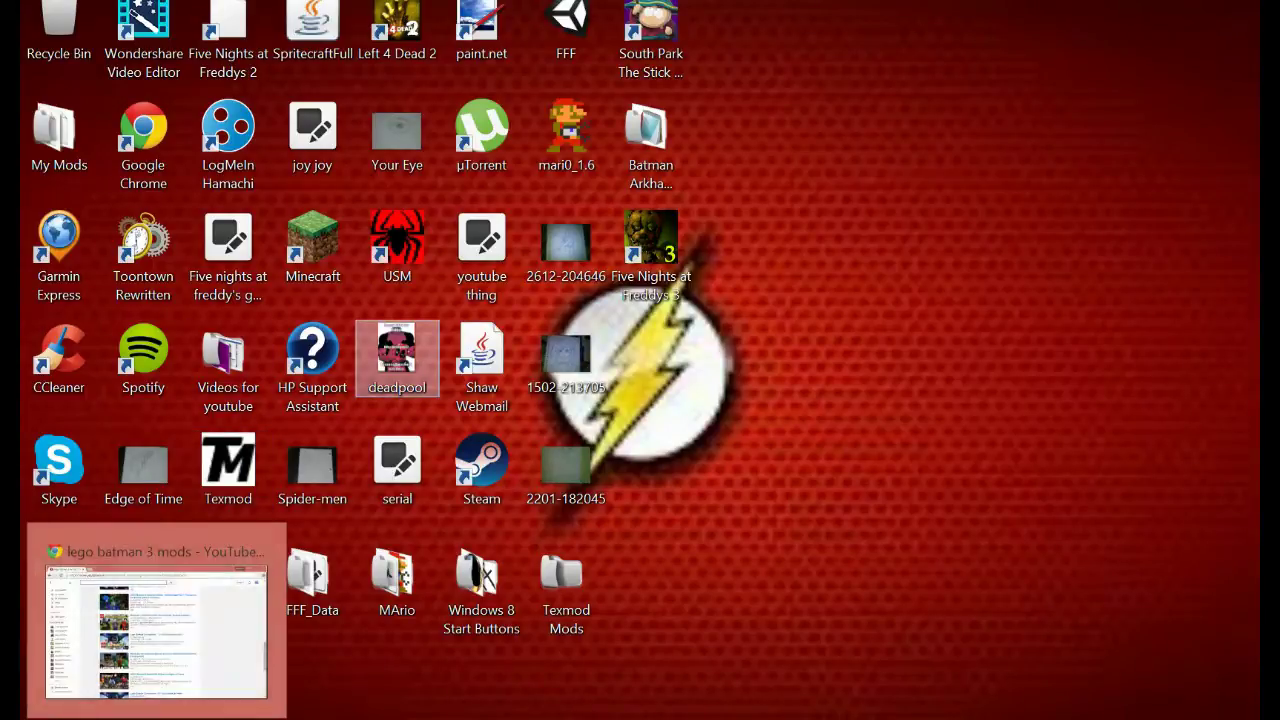
pyautogui.click(157, 716)
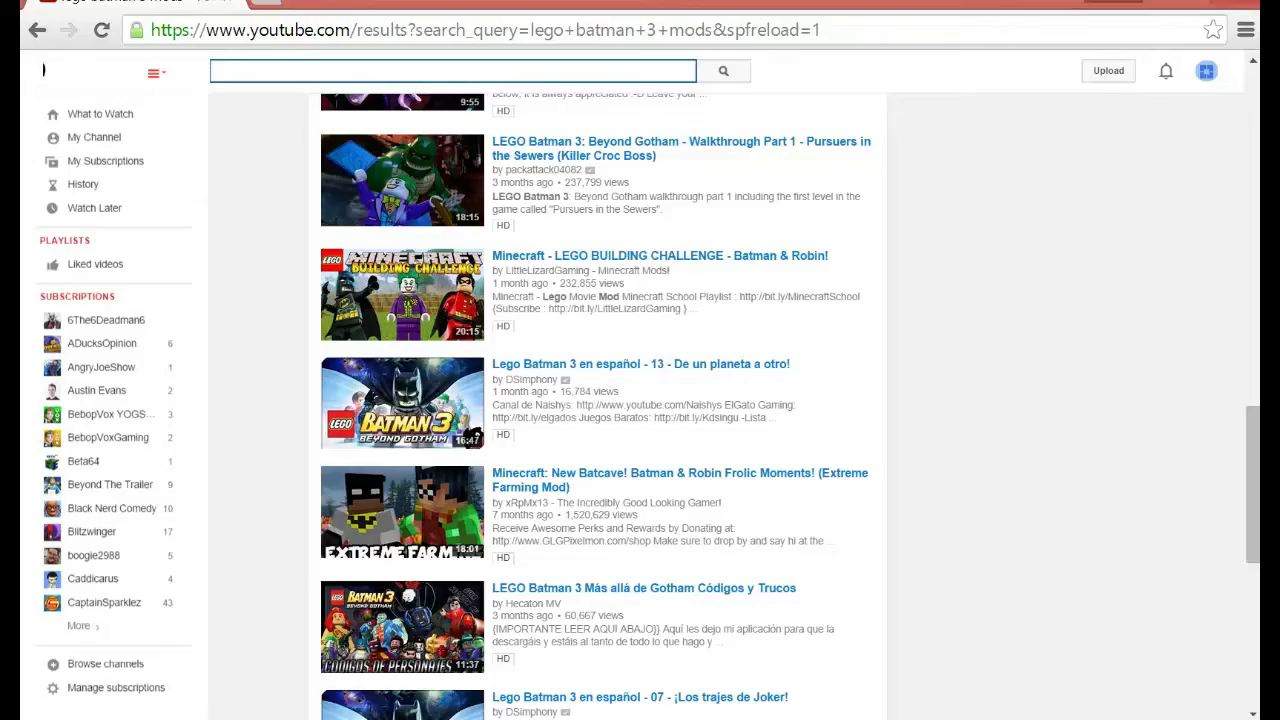
pyautogui.click(247, 29)
pyautogui.write('texmod do')
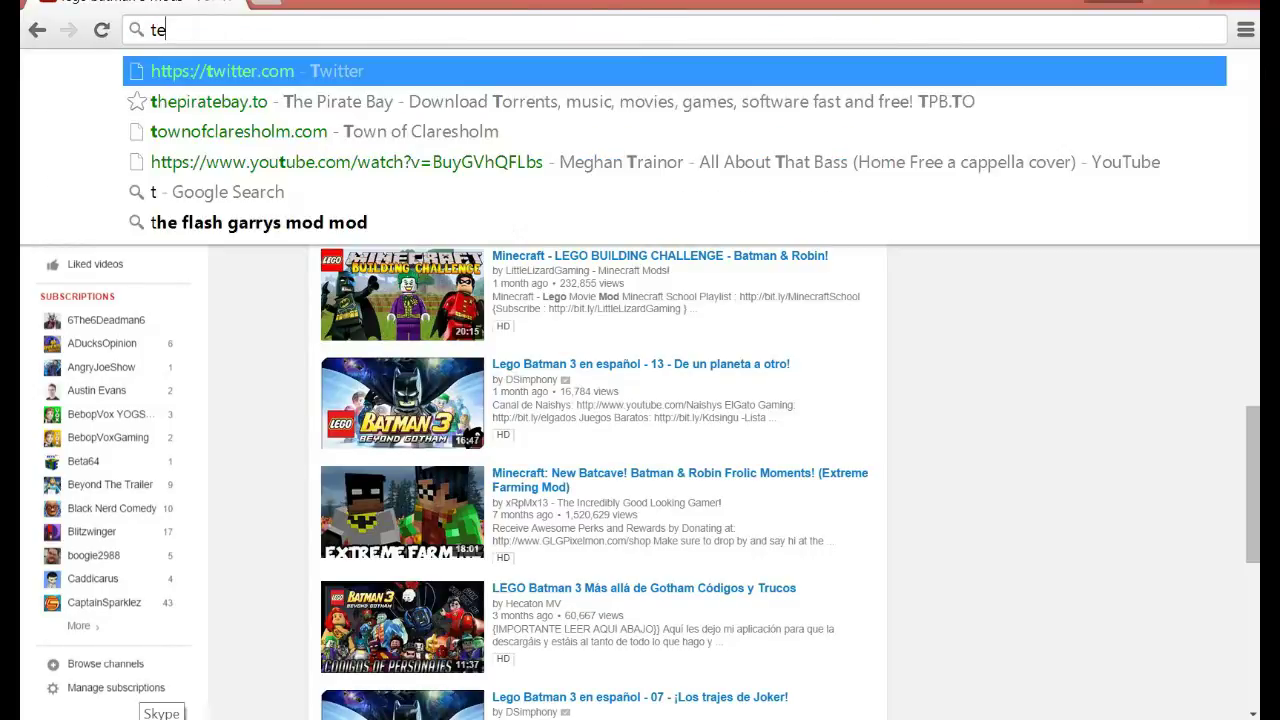
pyautogui.write('wnload')
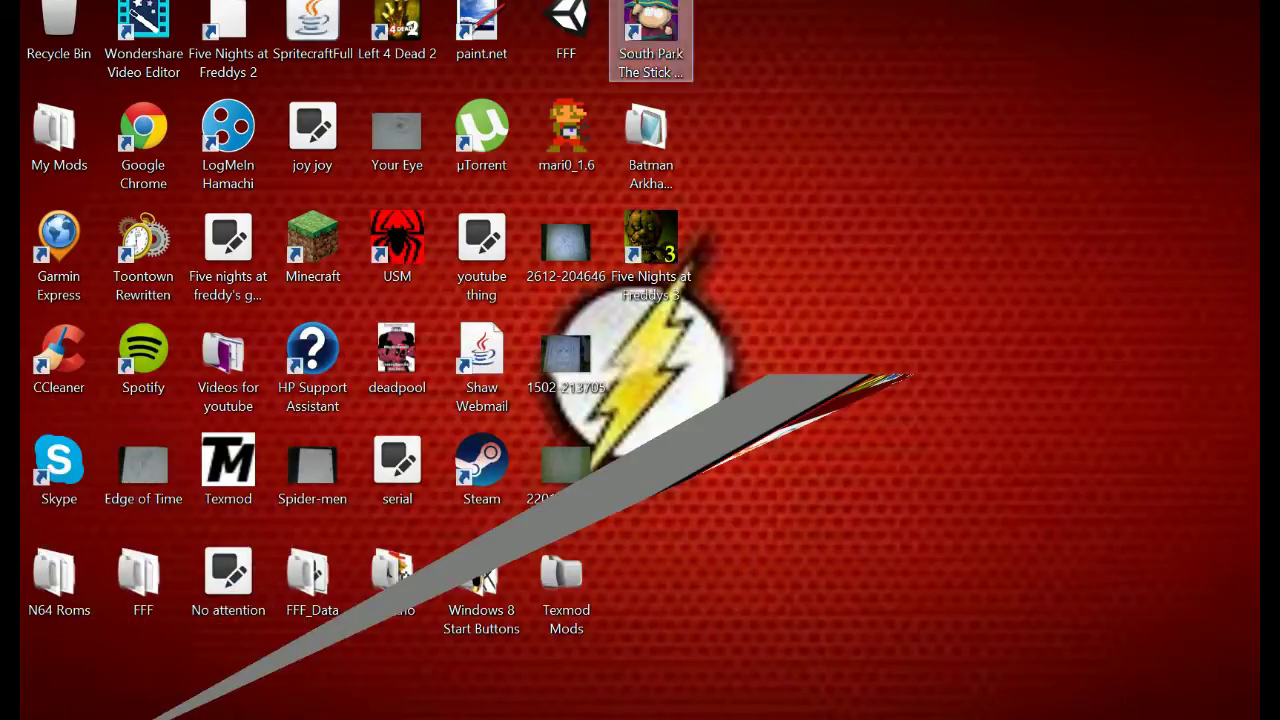
# - Open the South Park shortcut's file location and launch the South Park - The Stick of Truth application stored there, closing the TexMod window again
pyautogui.rightClick(651, 62)
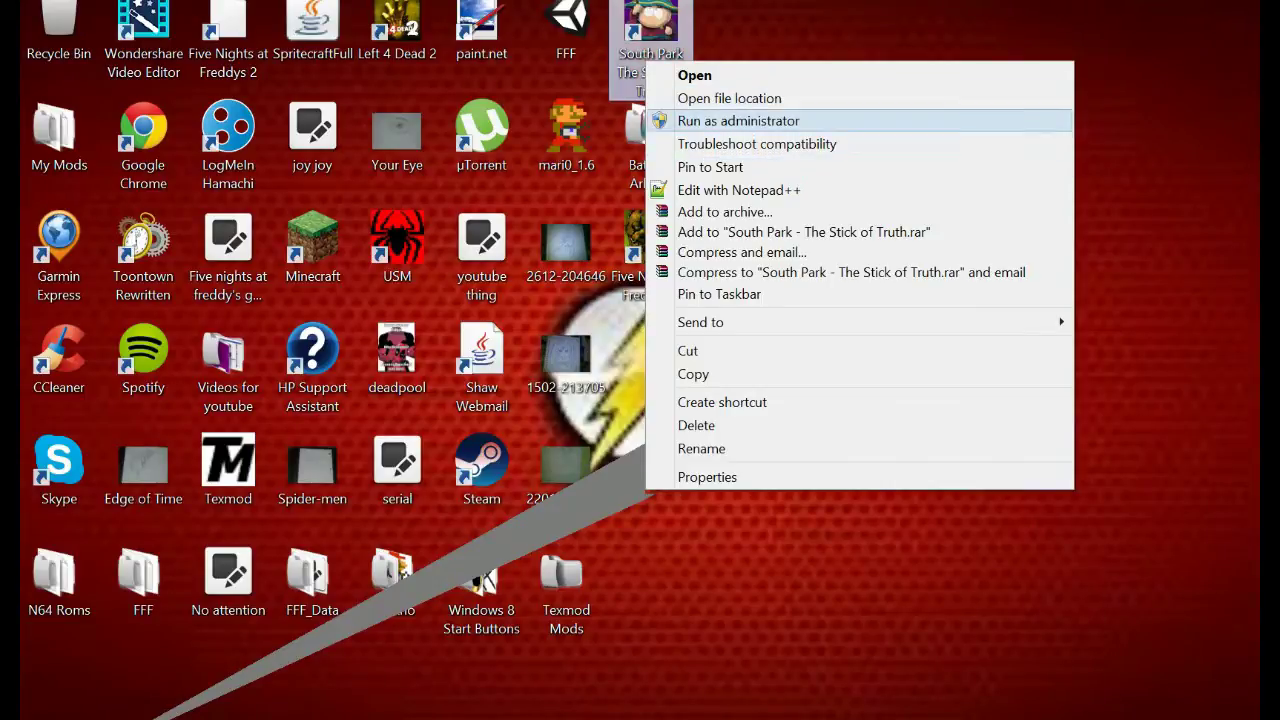
pyautogui.click(730, 98)
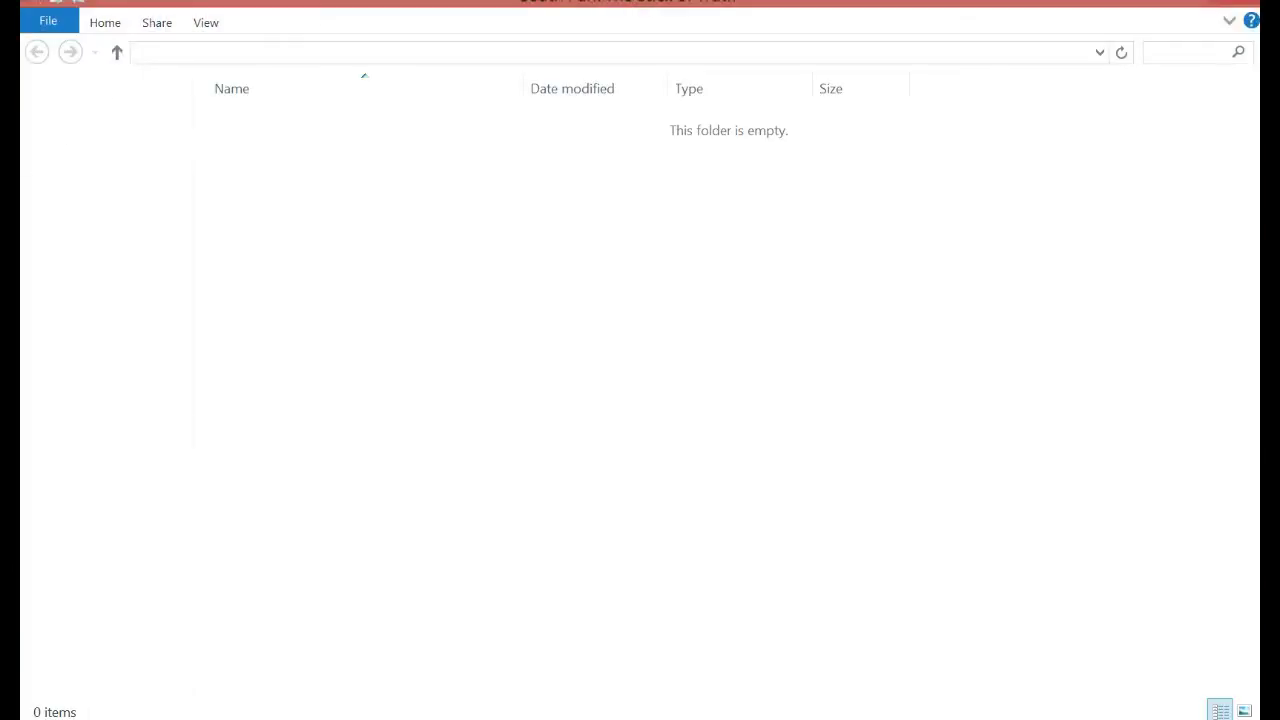
pyautogui.scroll(-2, 400, 338)
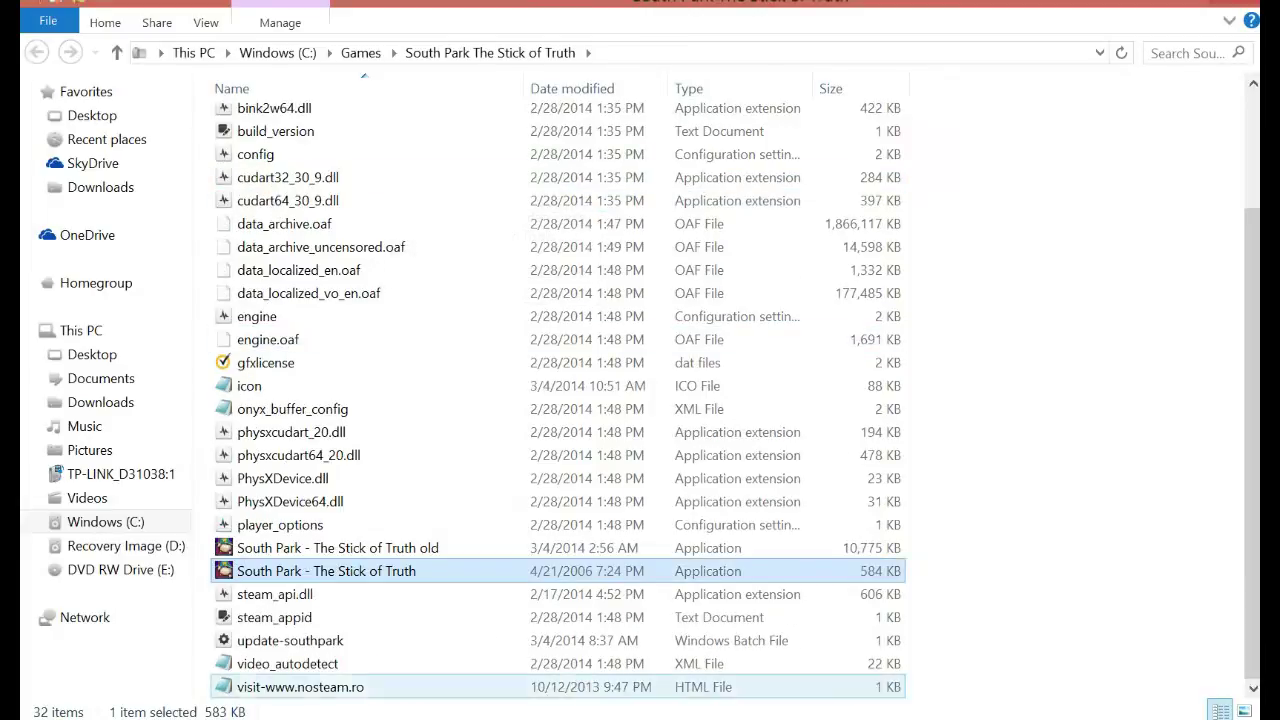
pyautogui.click(420, 548)
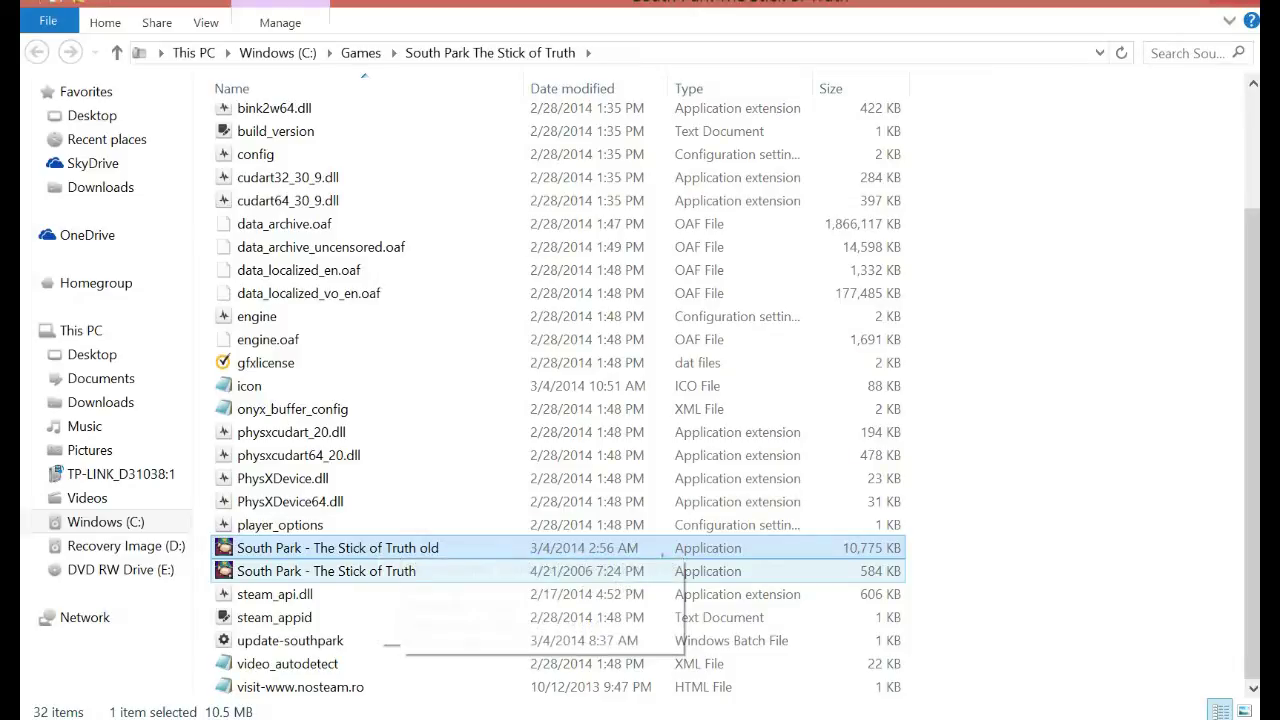
pyautogui.click(326, 571)
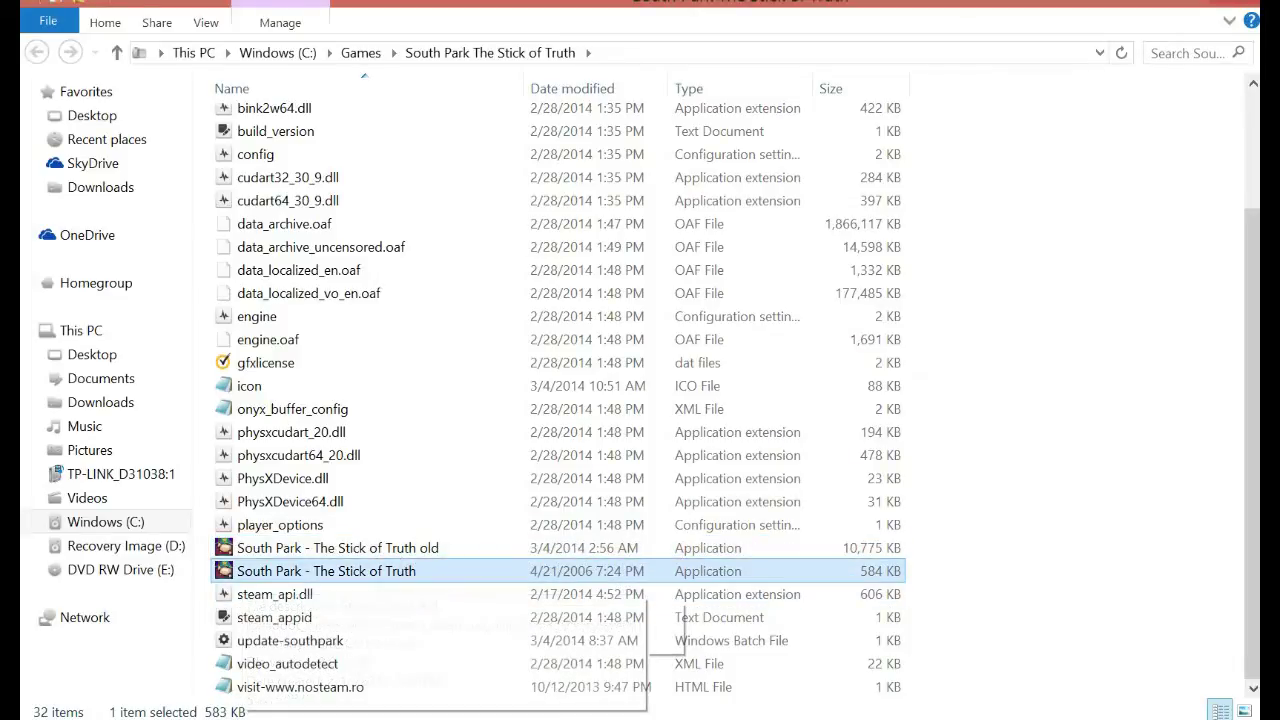
pyautogui.press('Return')
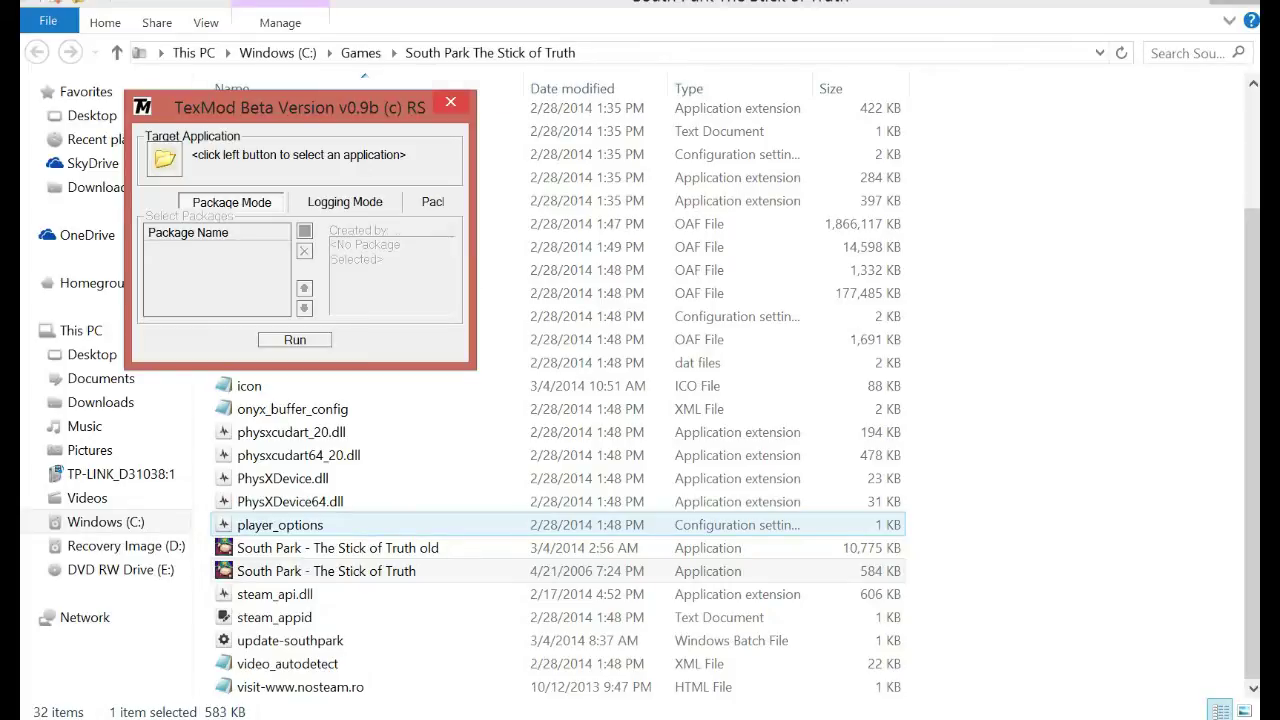
pyautogui.hotkey('alt', 'F4')
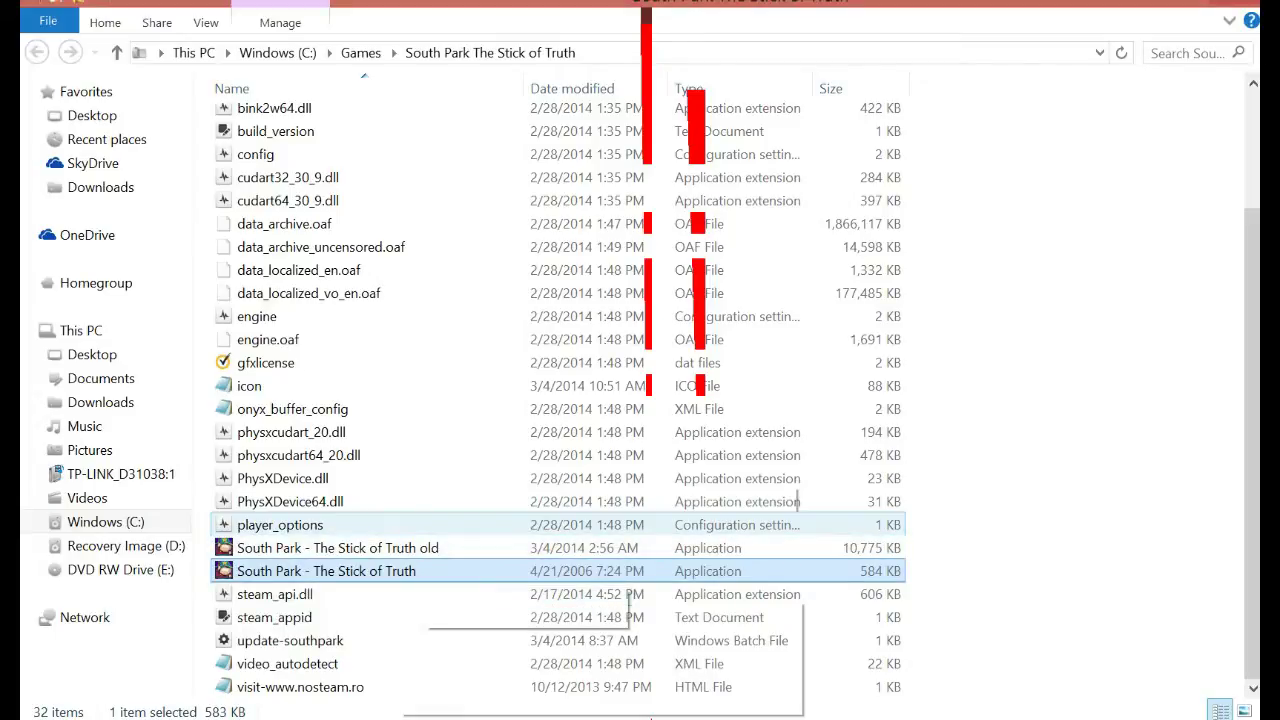
# - Switch TexMod to Logging Mode and choose South Park - The Stick of Truth old as the target application
pyautogui.click(373, 230)
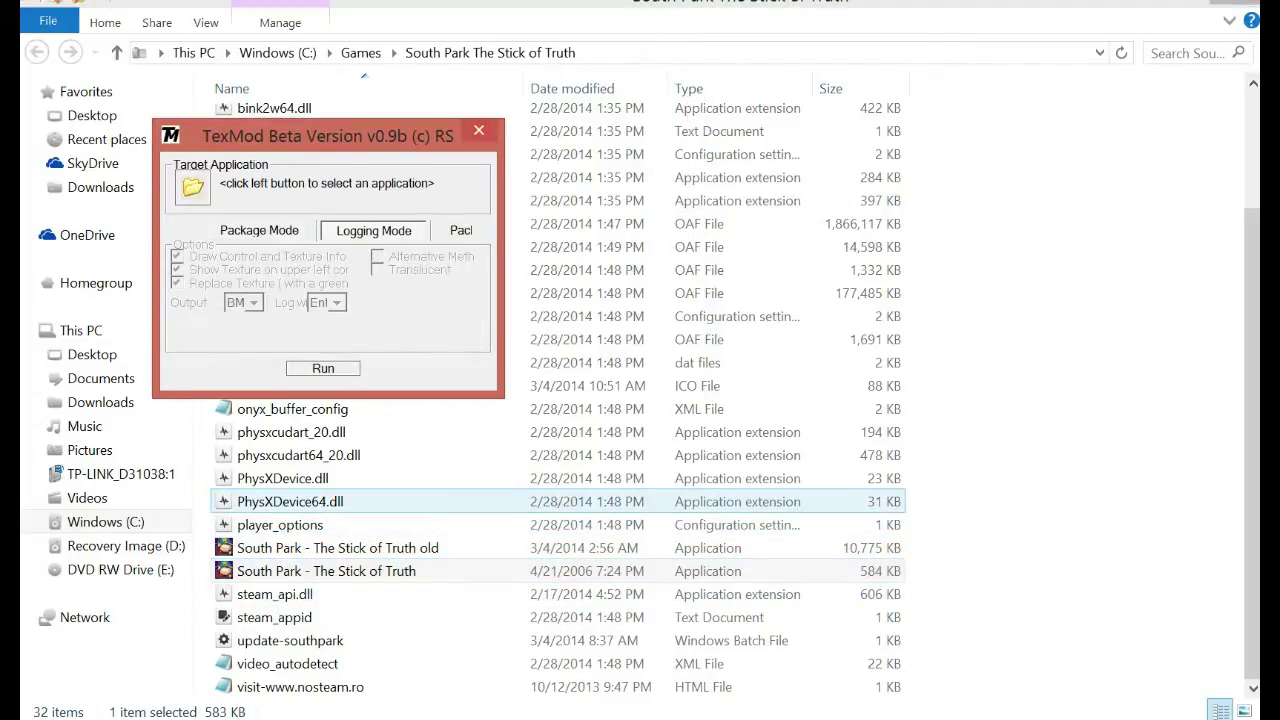
pyautogui.click(193, 187)
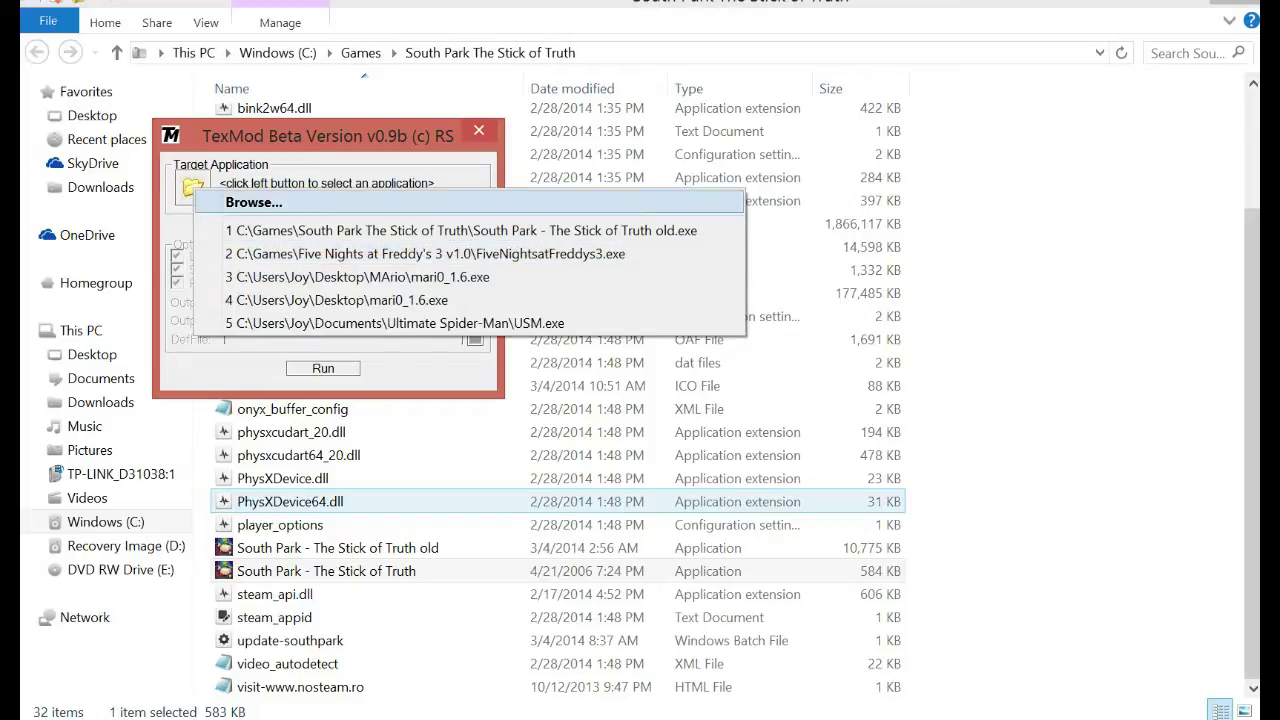
pyautogui.click(253, 202)
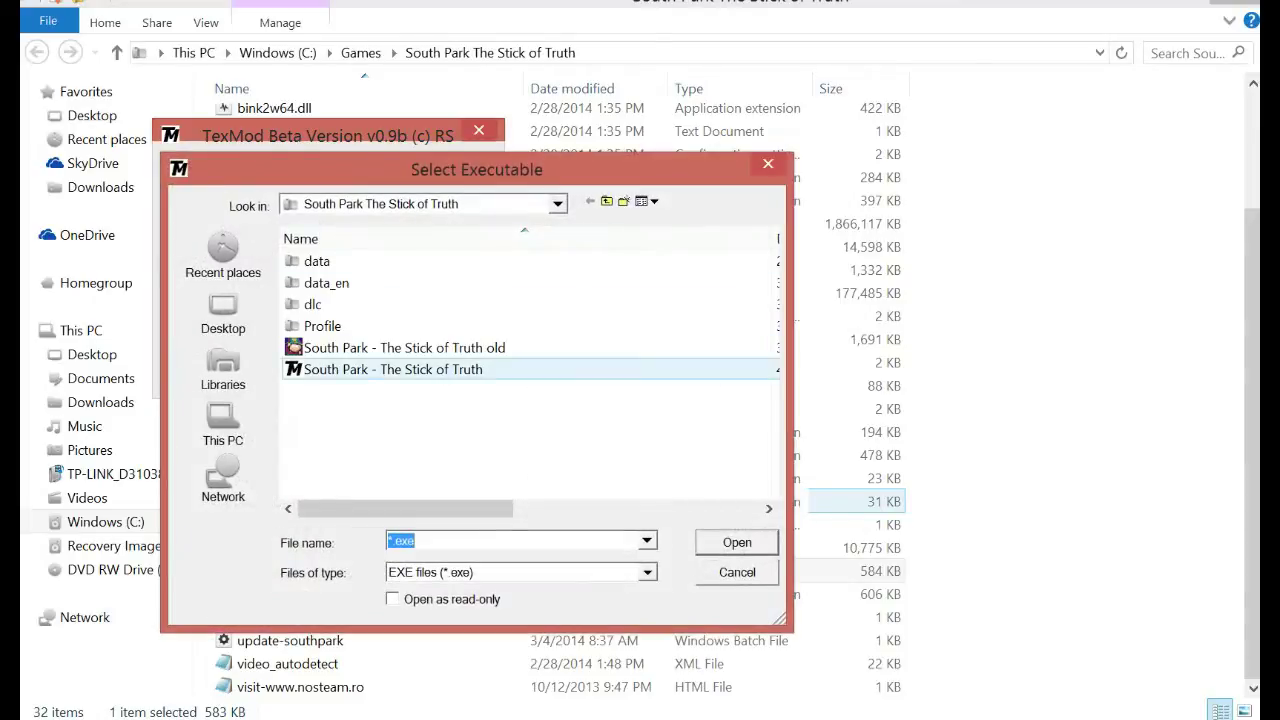
pyautogui.click(404, 347)
pyautogui.click(393, 369)
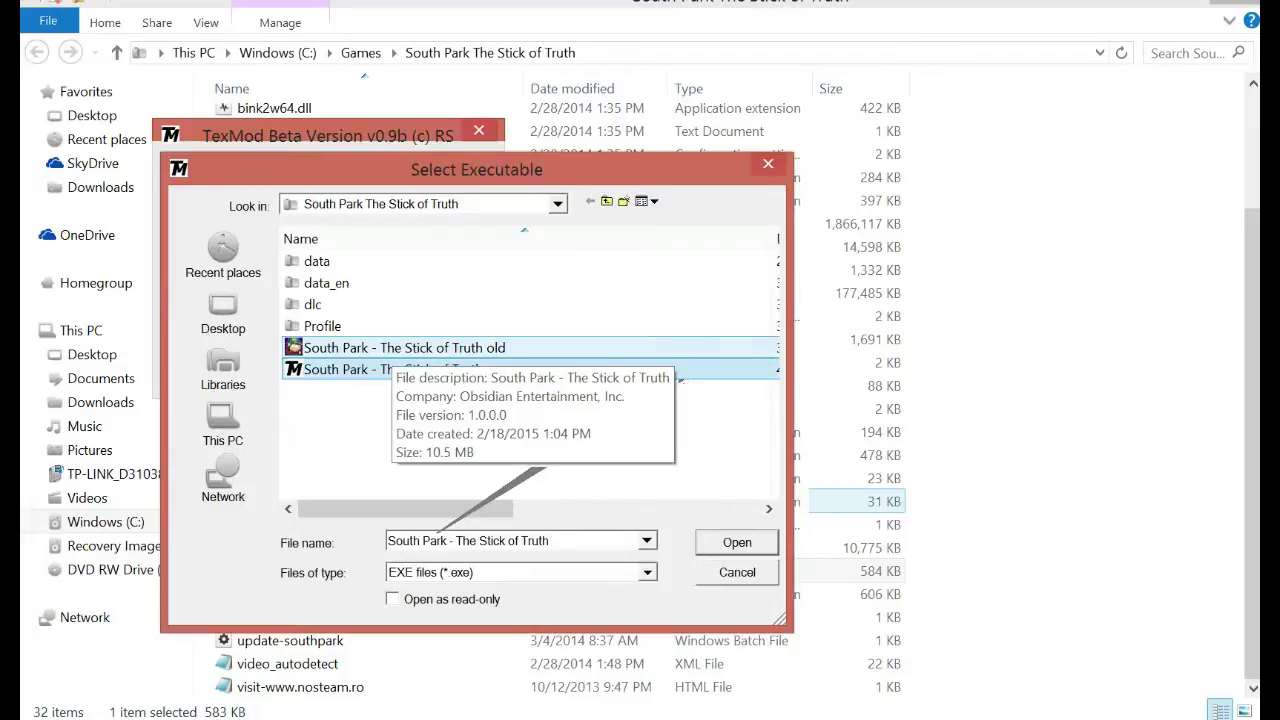
pyautogui.doubleClick(392, 348)
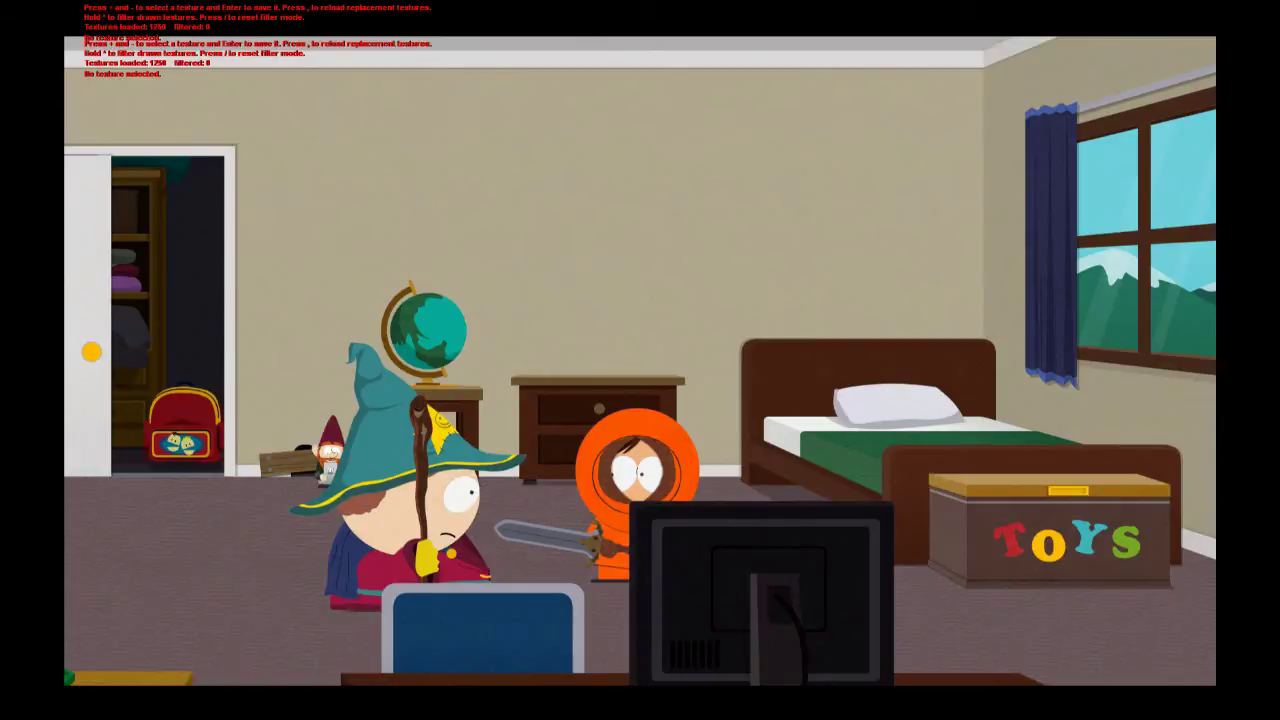
# - Cycle through the game's loaded textures in TexMod's logging overlay
pyautogui.press('w')
pyautogui.press('d')
pyautogui.press('s')
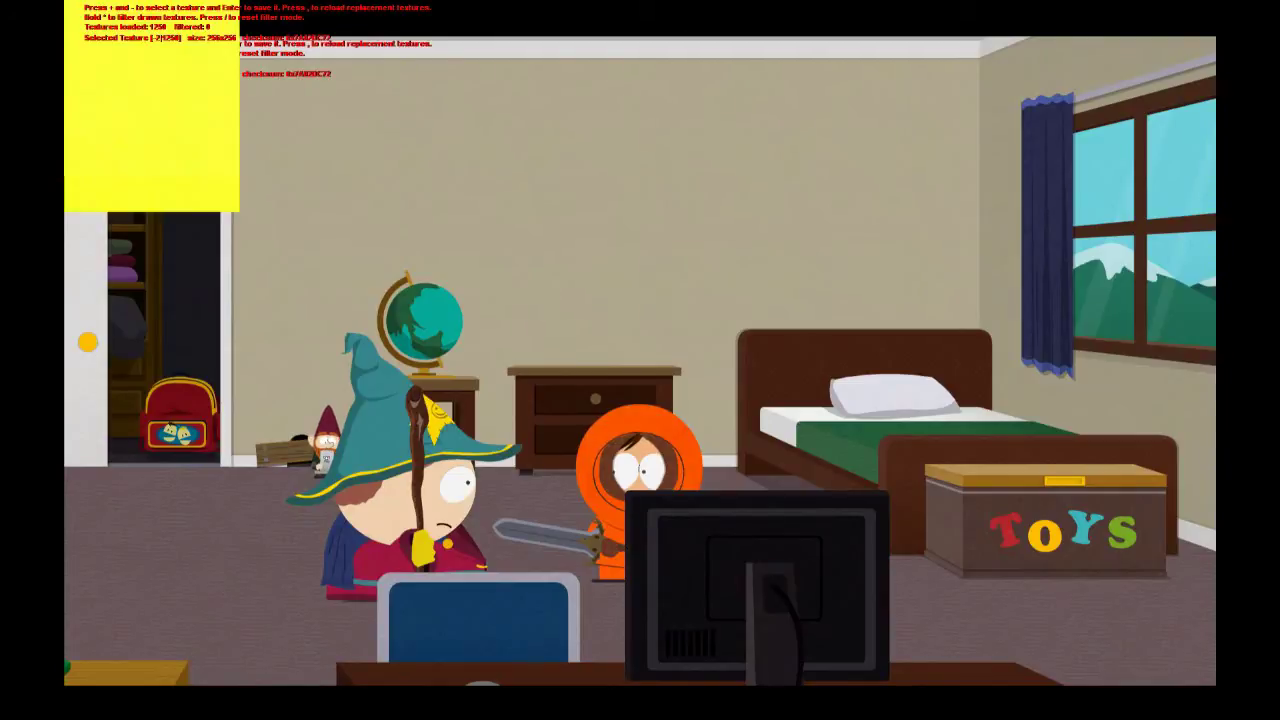
pyautogui.press('-')
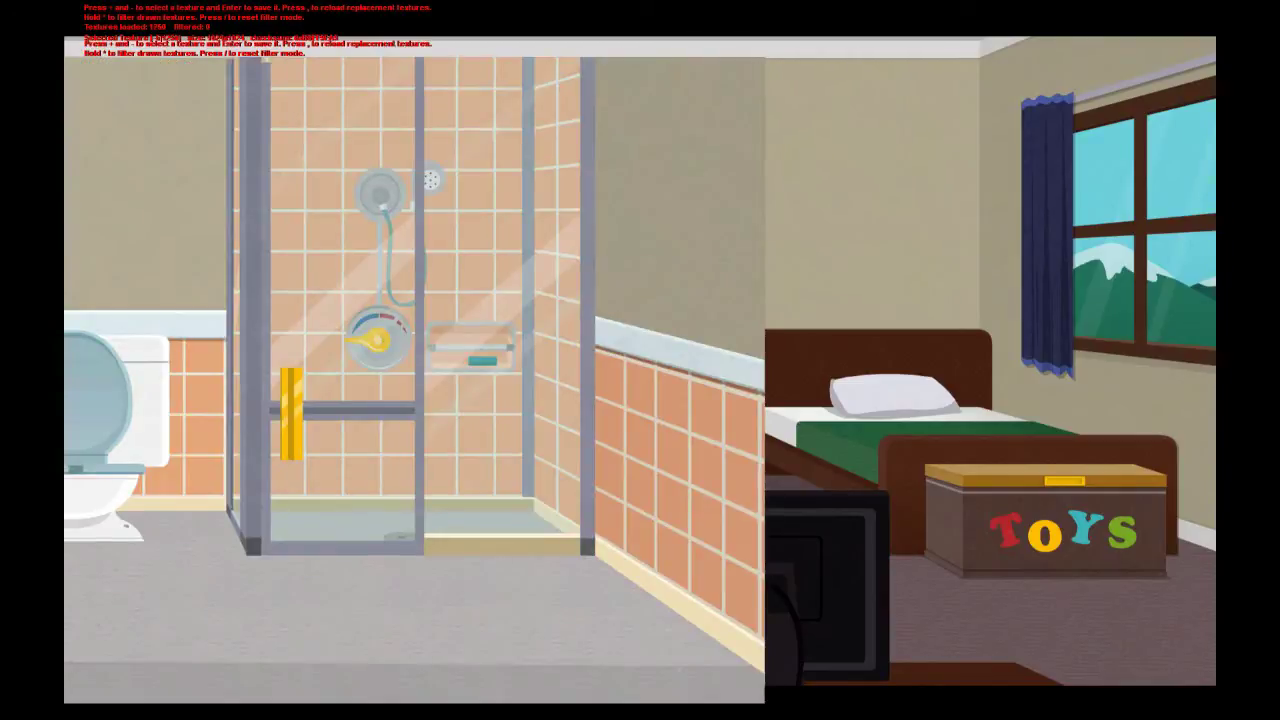
pyautogui.press('+')
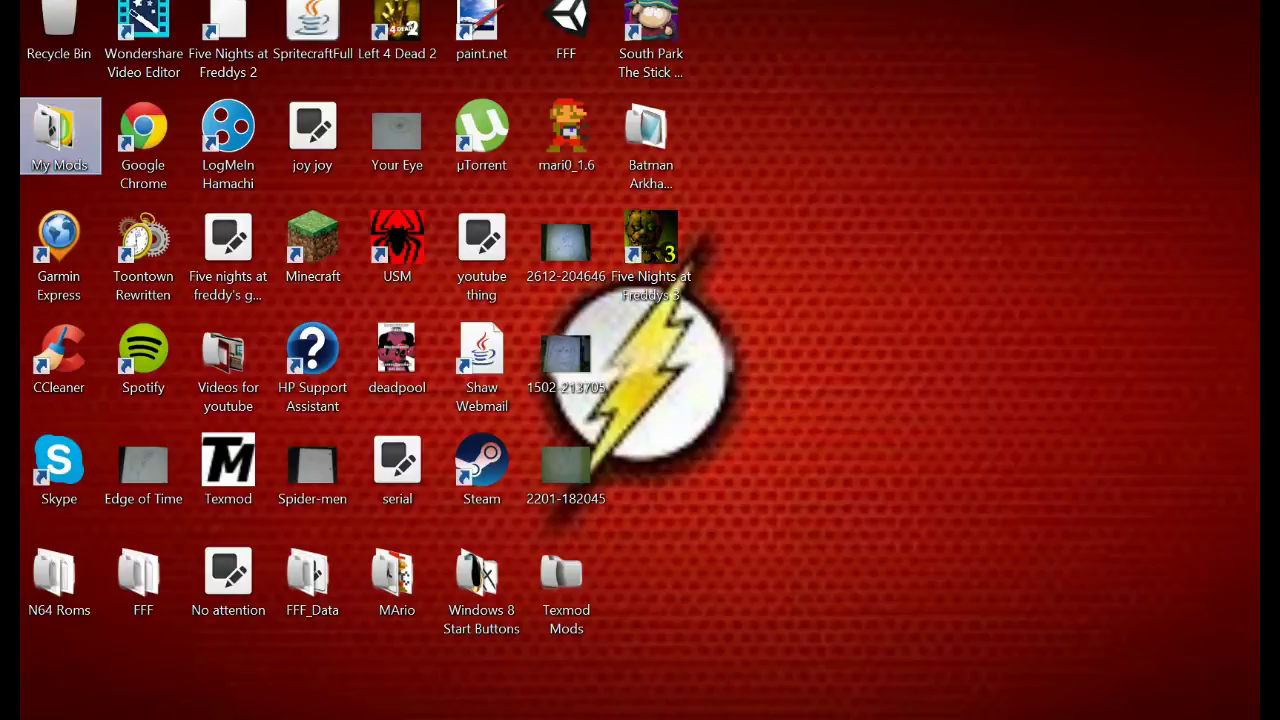
# - Open the My Mods folder and preview the extracted South Park texture with the green hand icon
pyautogui.doubleClick(60, 135)
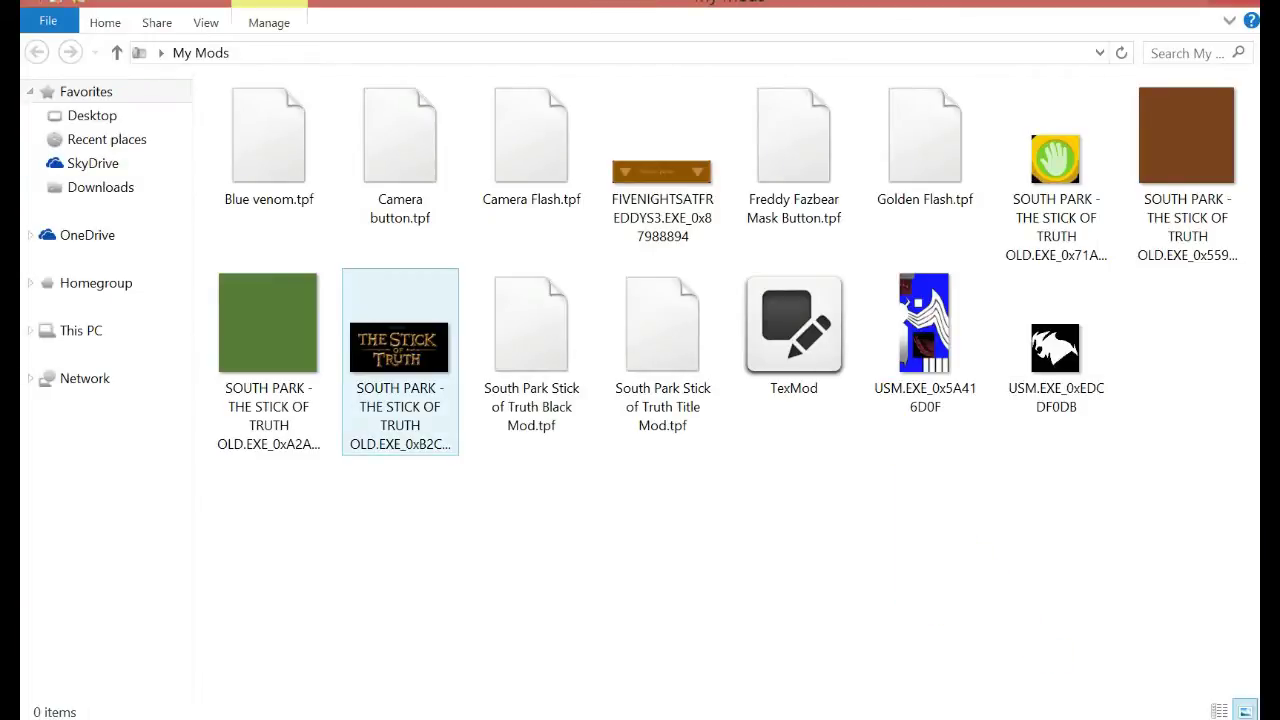
pyautogui.click(1187, 172)
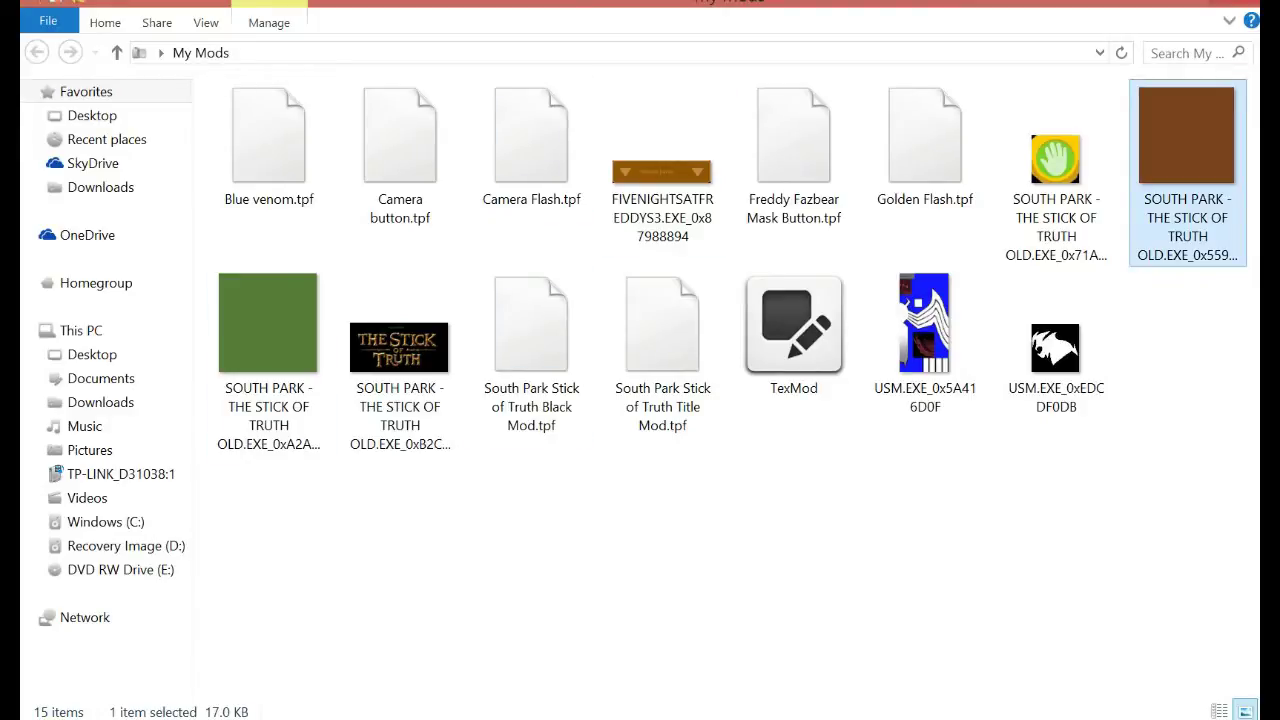
pyautogui.doubleClick(1056, 170)
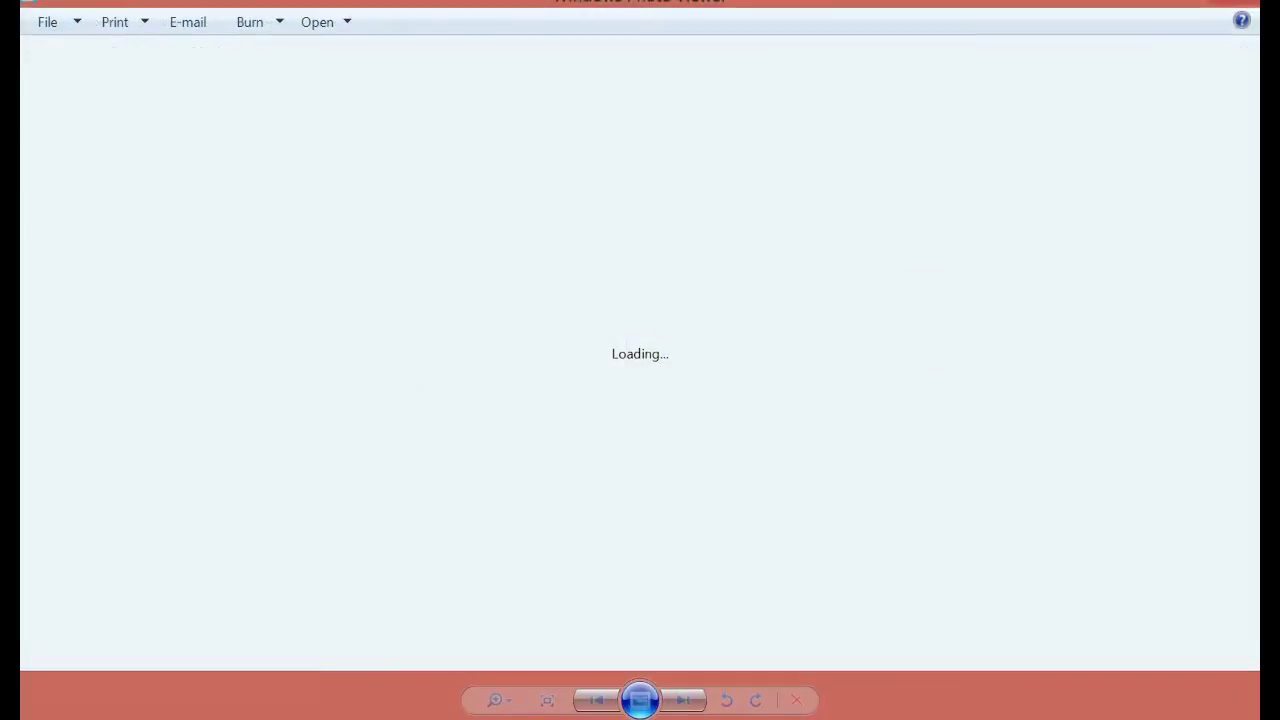
pyautogui.click(1234, 3)
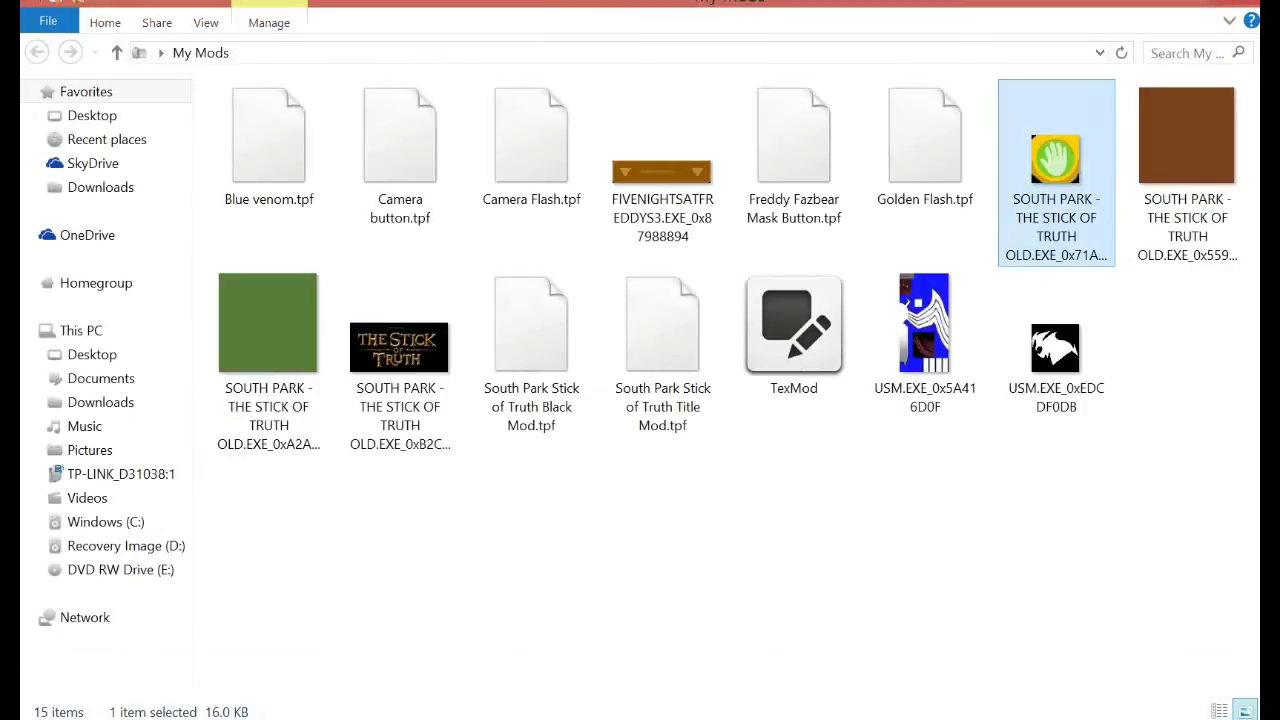
# - Open the green hand icon texture from My Mods in paint.net for editing
pyautogui.rightClick(1056, 186)
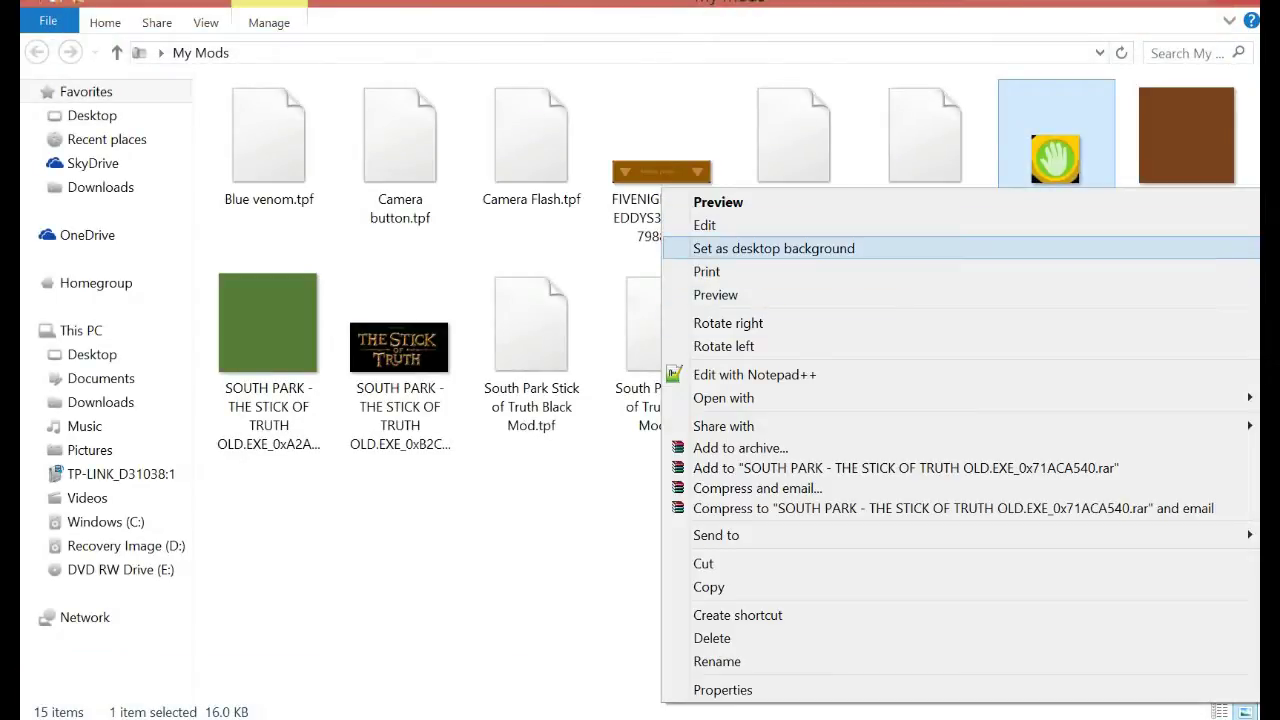
pyautogui.press('Escape')
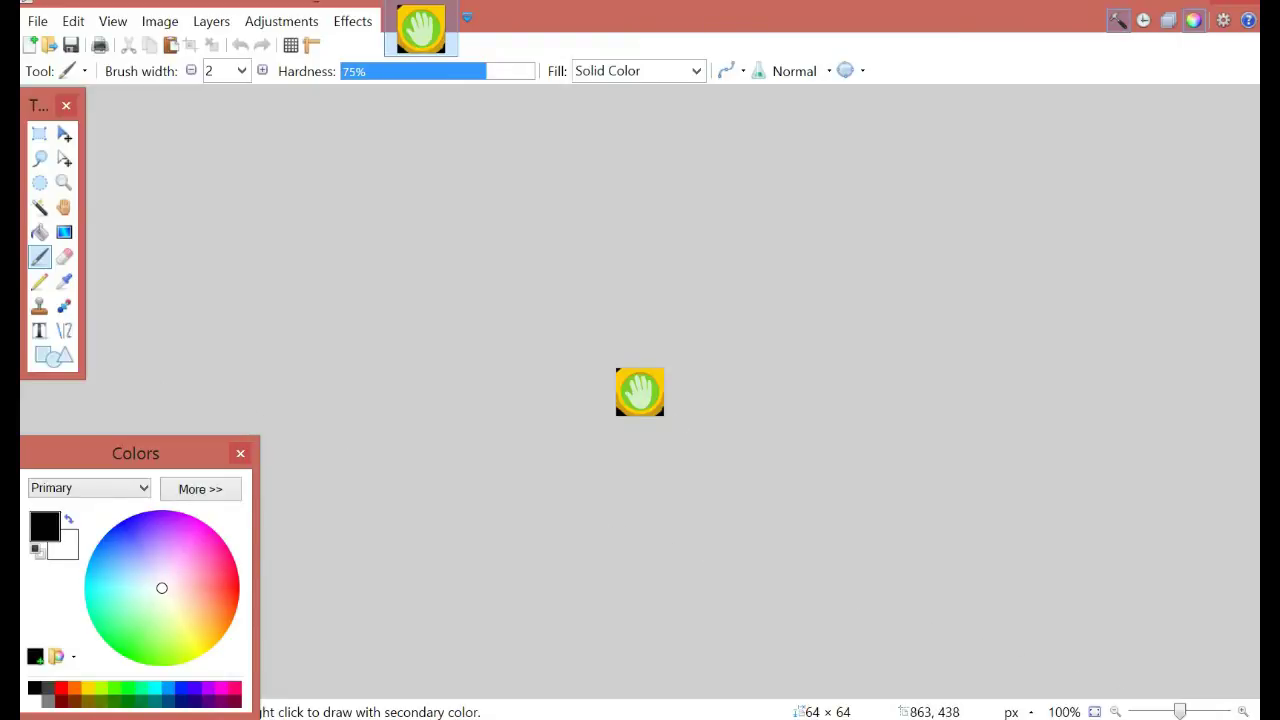
pyautogui.moveTo(1180, 711); pyautogui.dragTo(1203, 711)
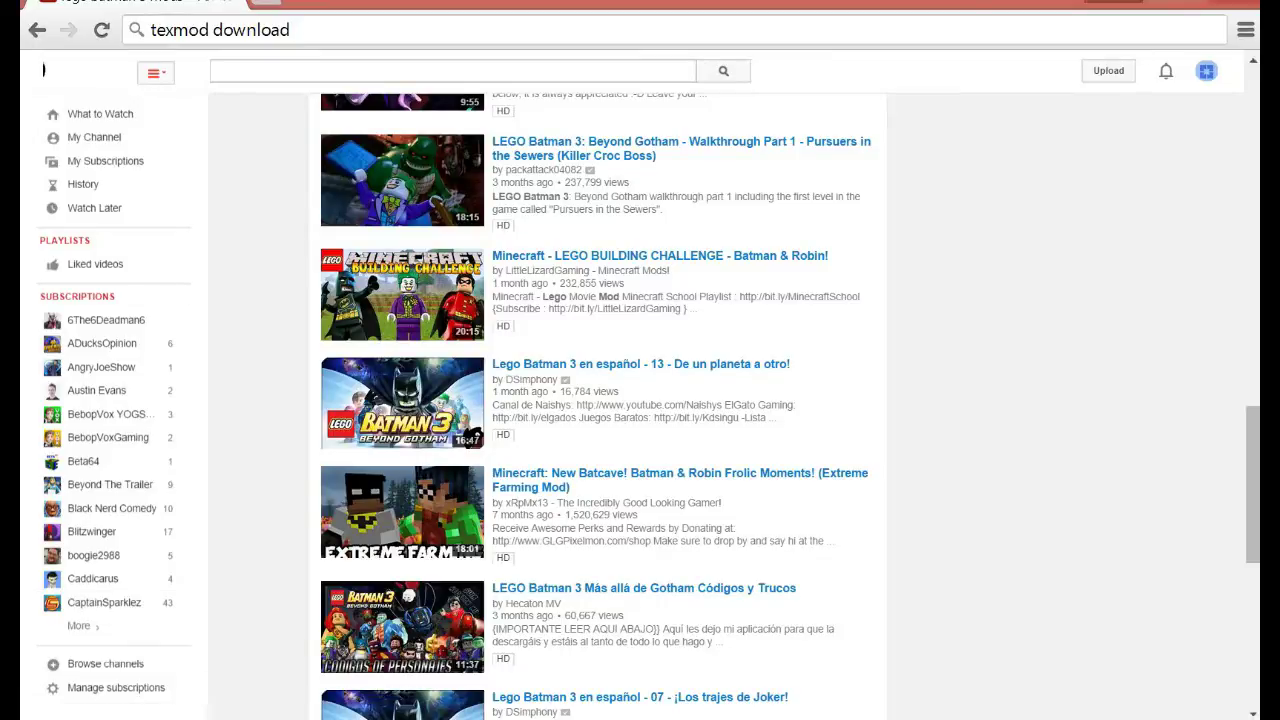
pyautogui.hotkey('ctrl', 'l')
pyautogui.press('BackSpace')
pyautogui.write('F')
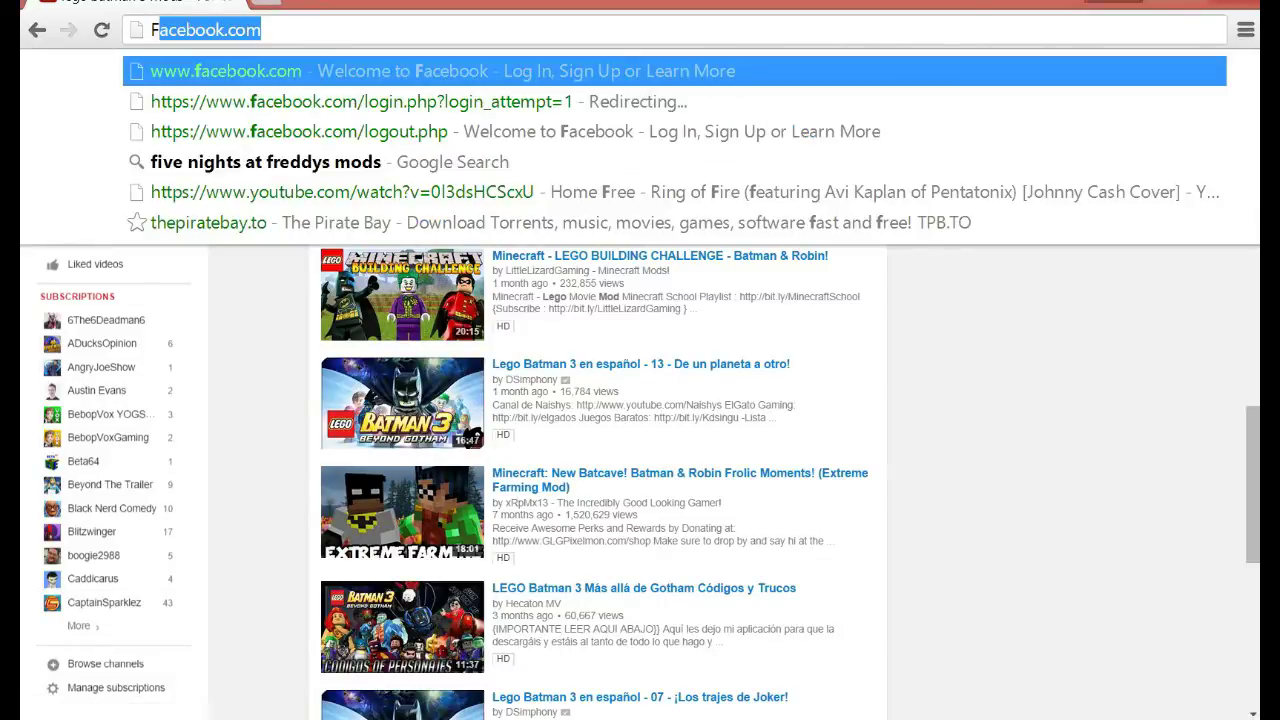
pyautogui.write('l')
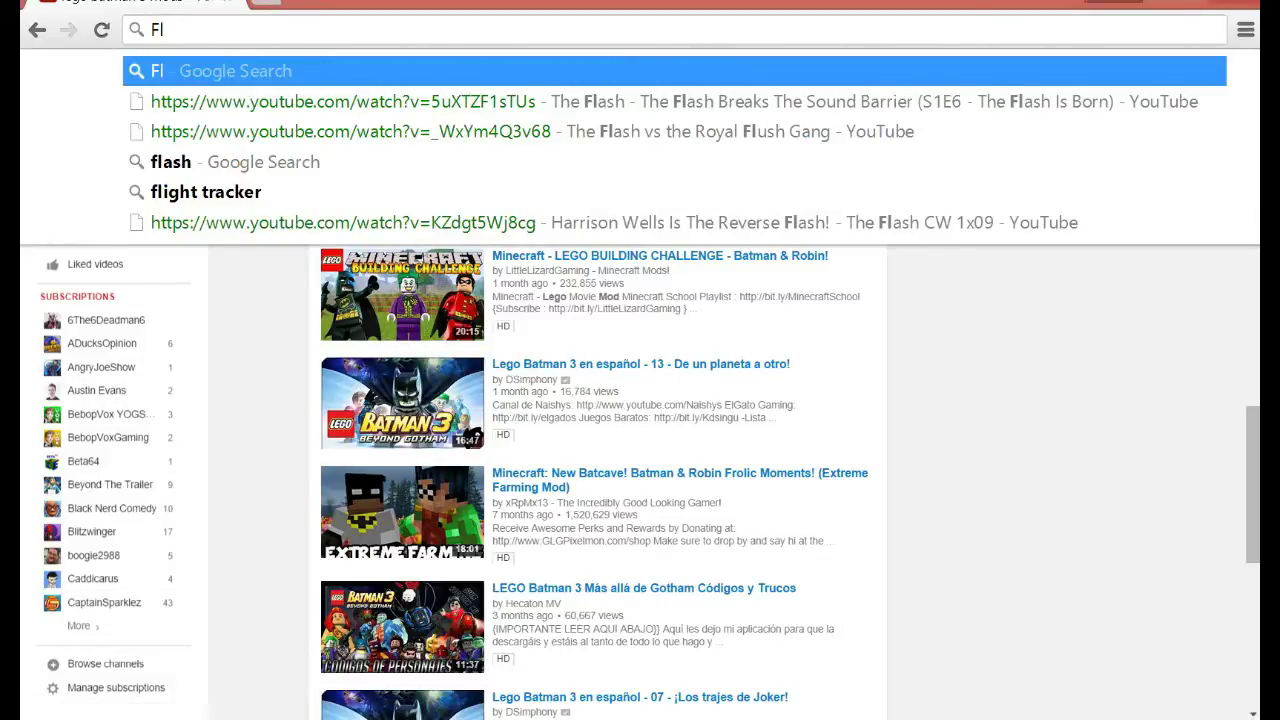
pyautogui.press('BackSpace')
pyautogui.press('BackSpace')
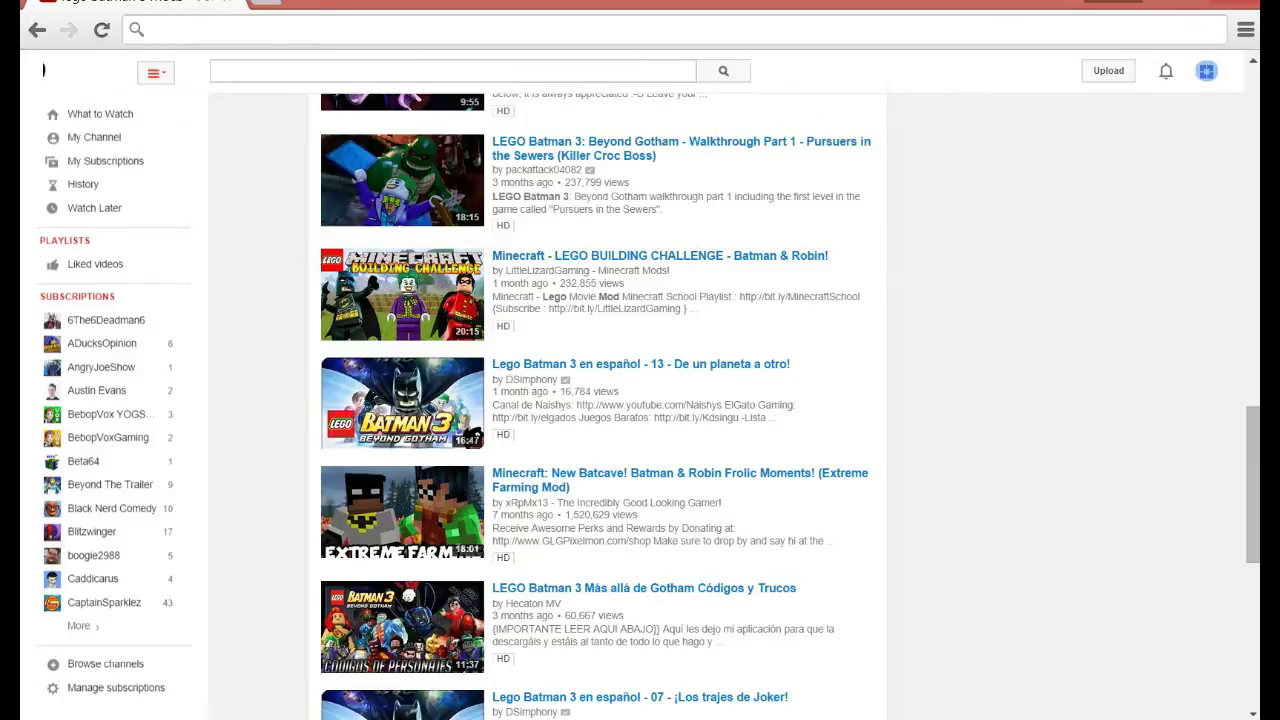
# - Search Google for "Spider-man logo" in the browser and show the image results
pyautogui.write('Spid')
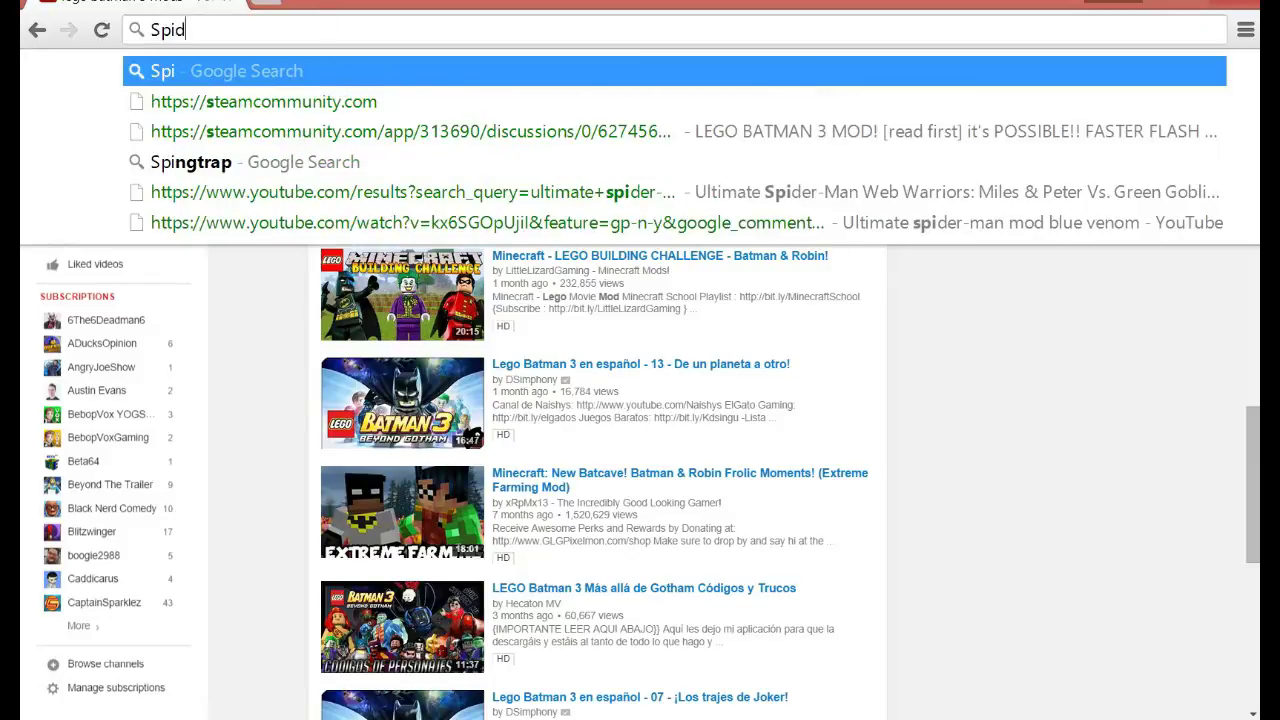
pyautogui.write('er-man logo')
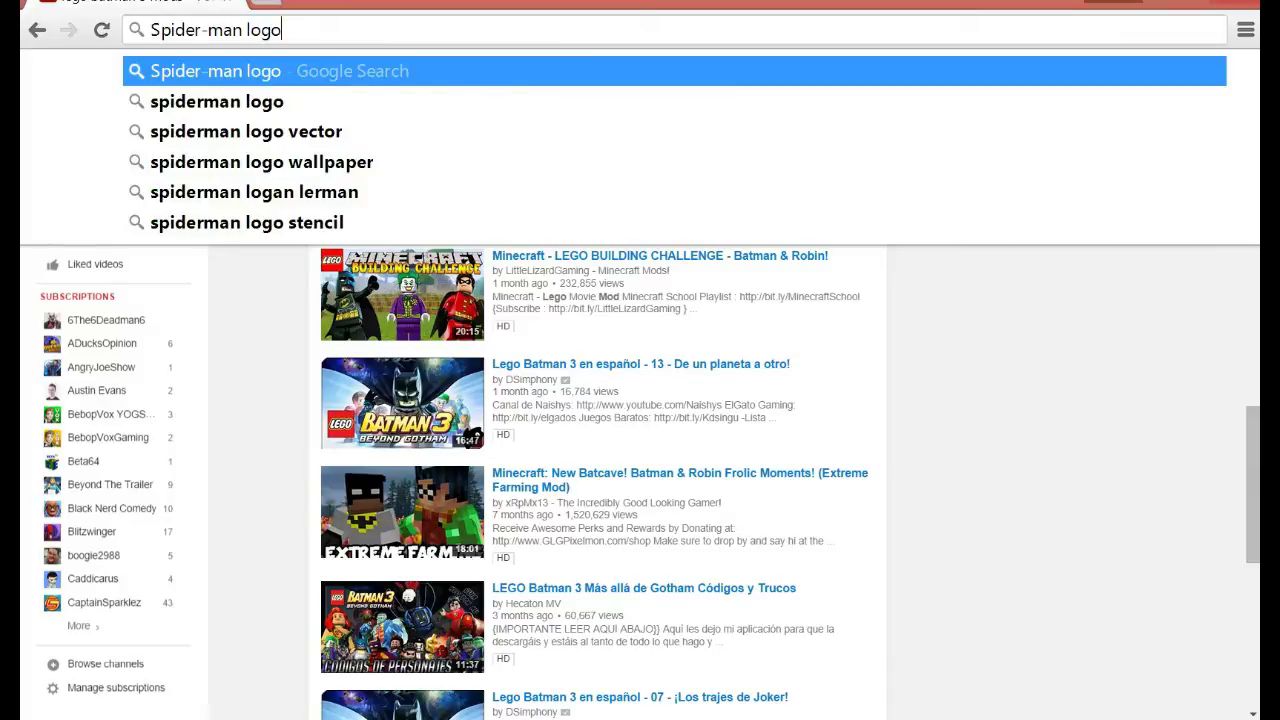
pyautogui.press('Return')
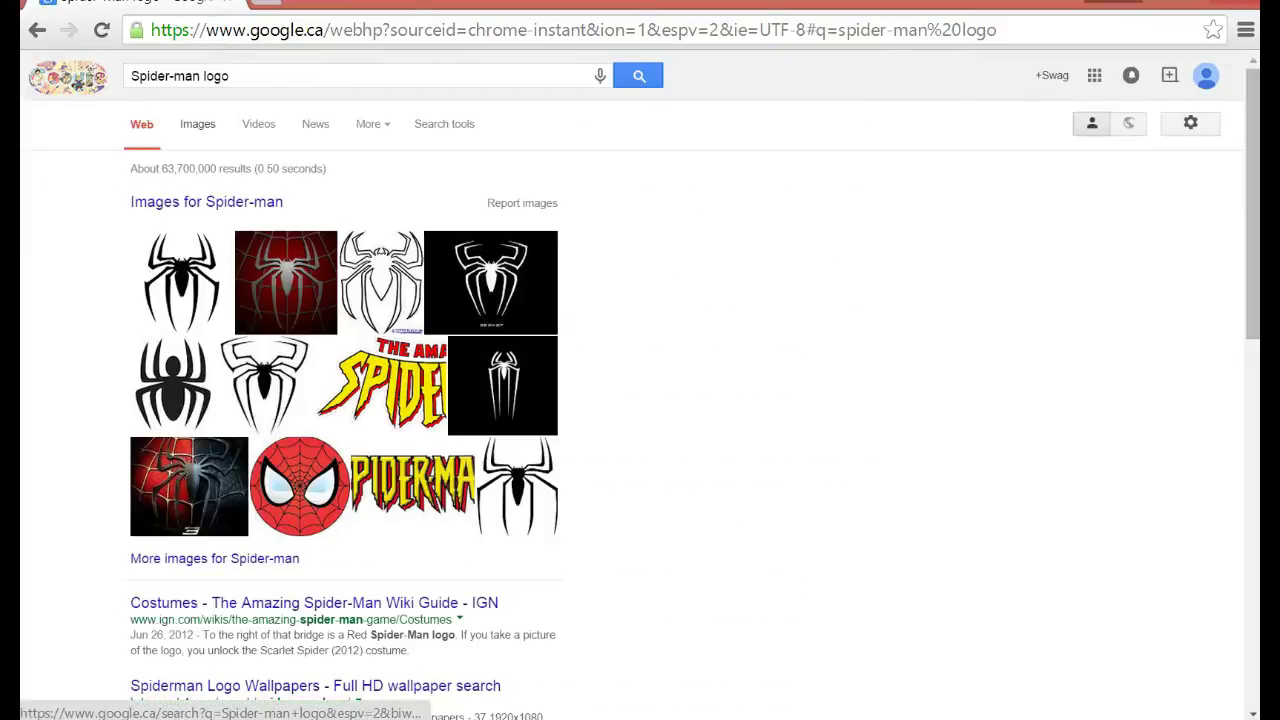
pyautogui.click(197, 124)
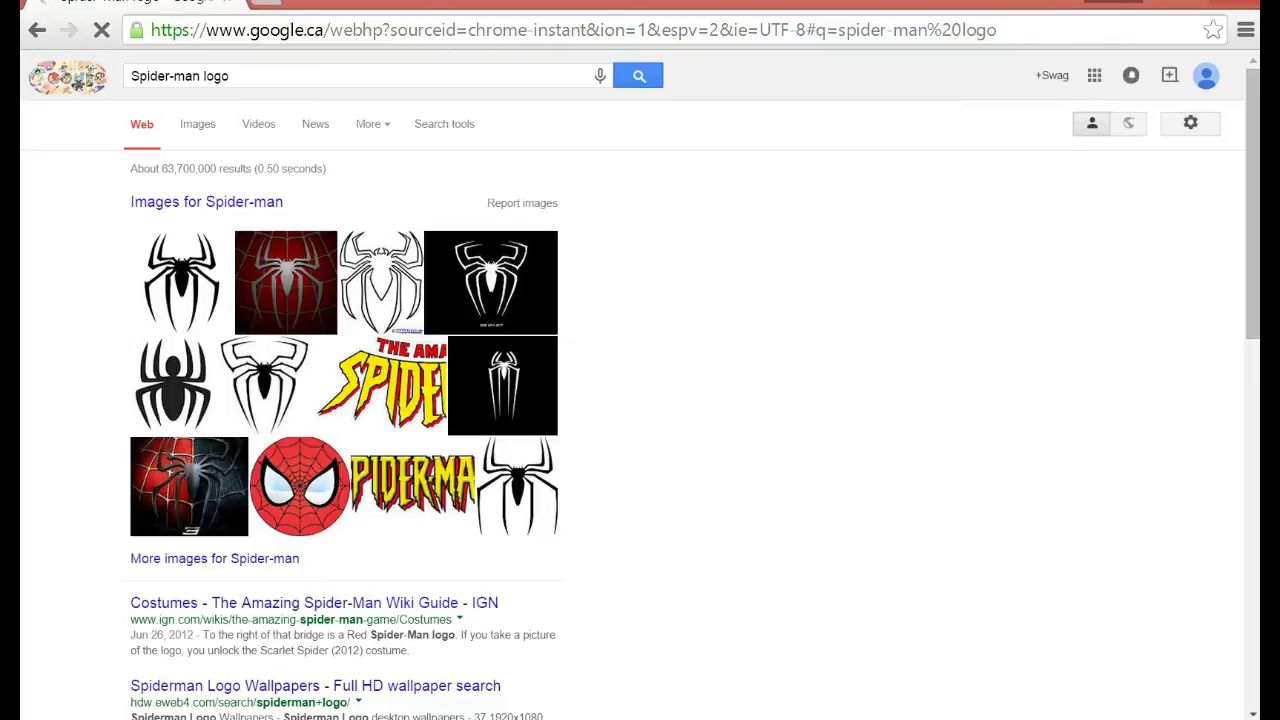
pyautogui.scroll(-3, 640, 400)
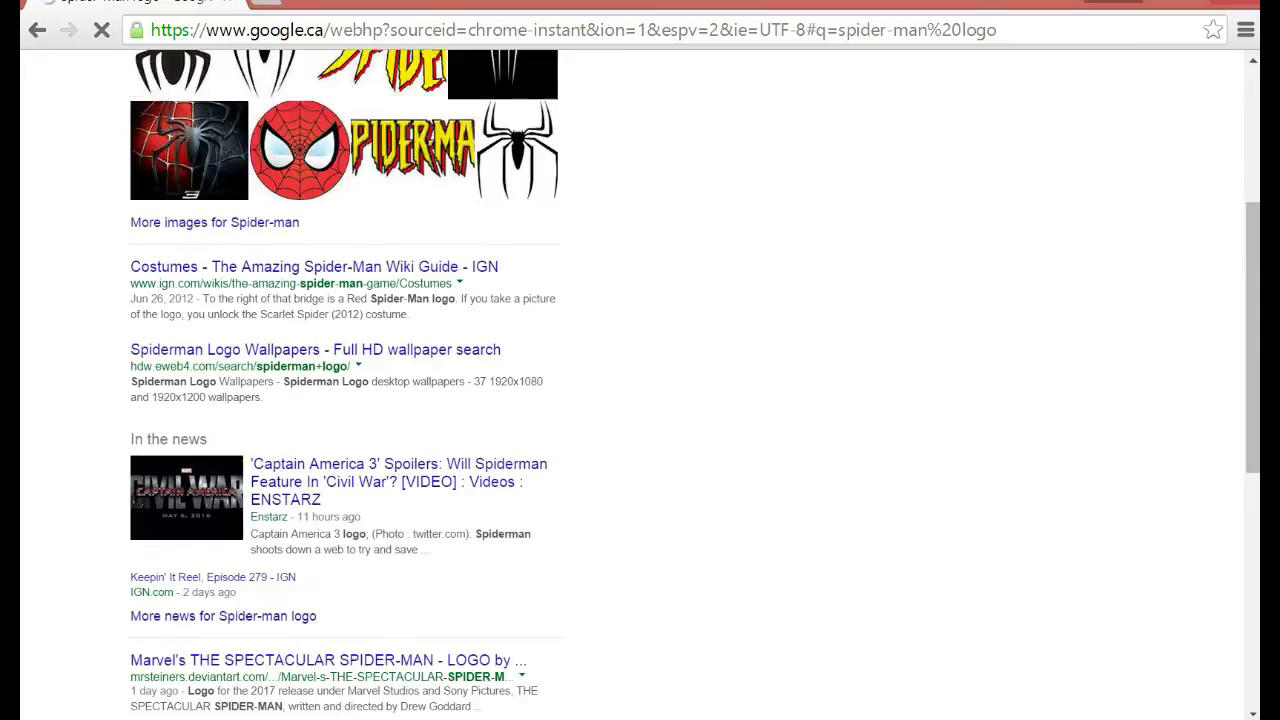
pyautogui.scroll(2, 640, 400)
pyautogui.scroll(1, 640, 400)
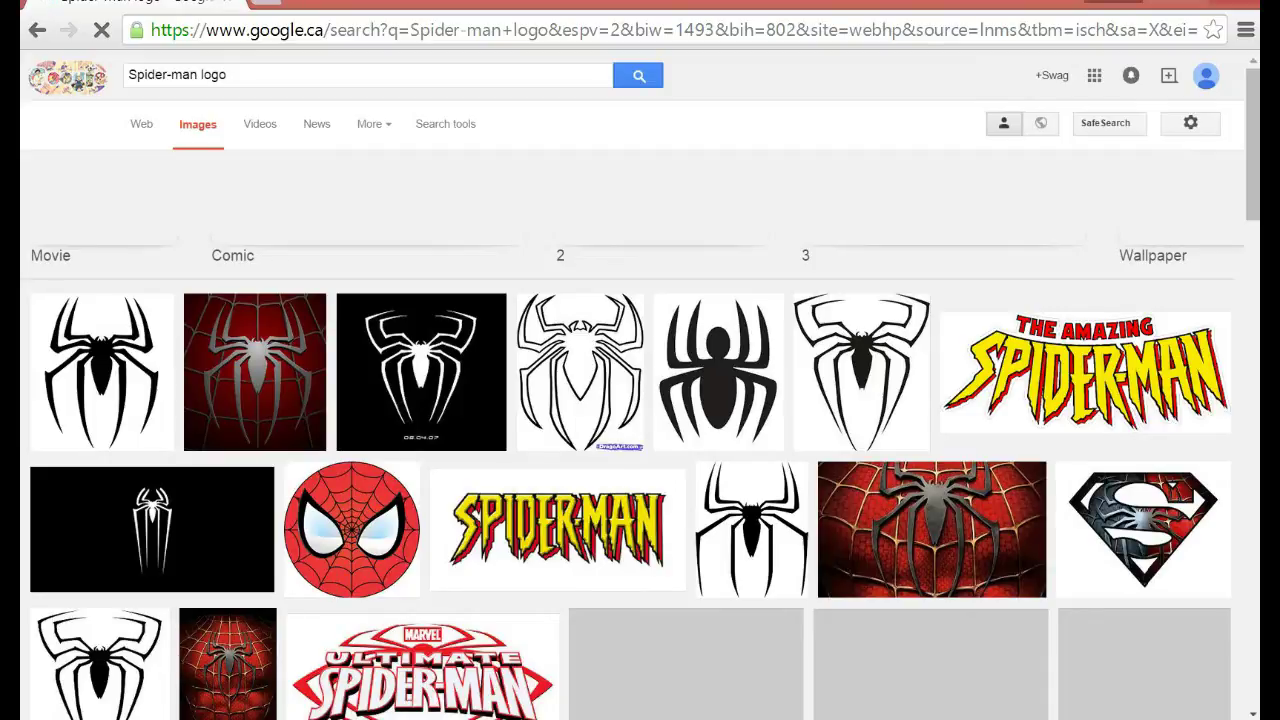
# - Find the Superman-style Spider-Man emblem among the image results and save it to My Mods on the Desktop as the JPEG "download"
pyautogui.scroll(-1, 930, 420)
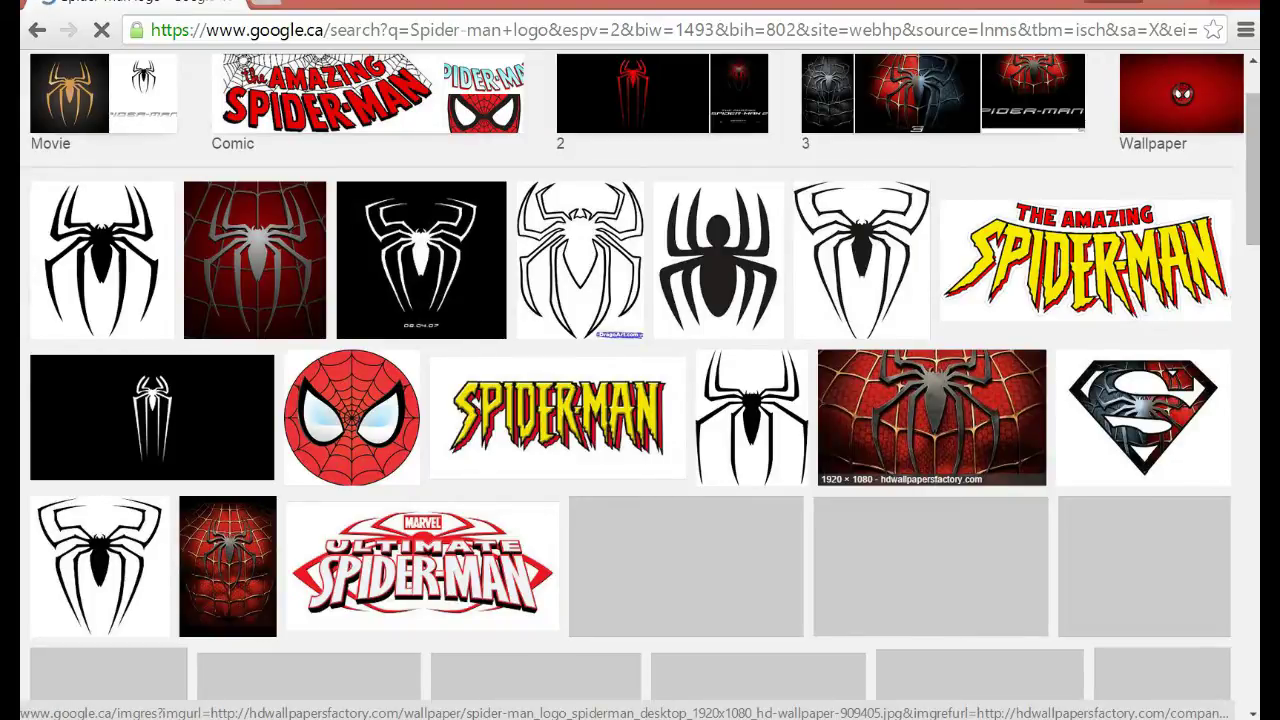
pyautogui.scroll(-1, 930, 510)
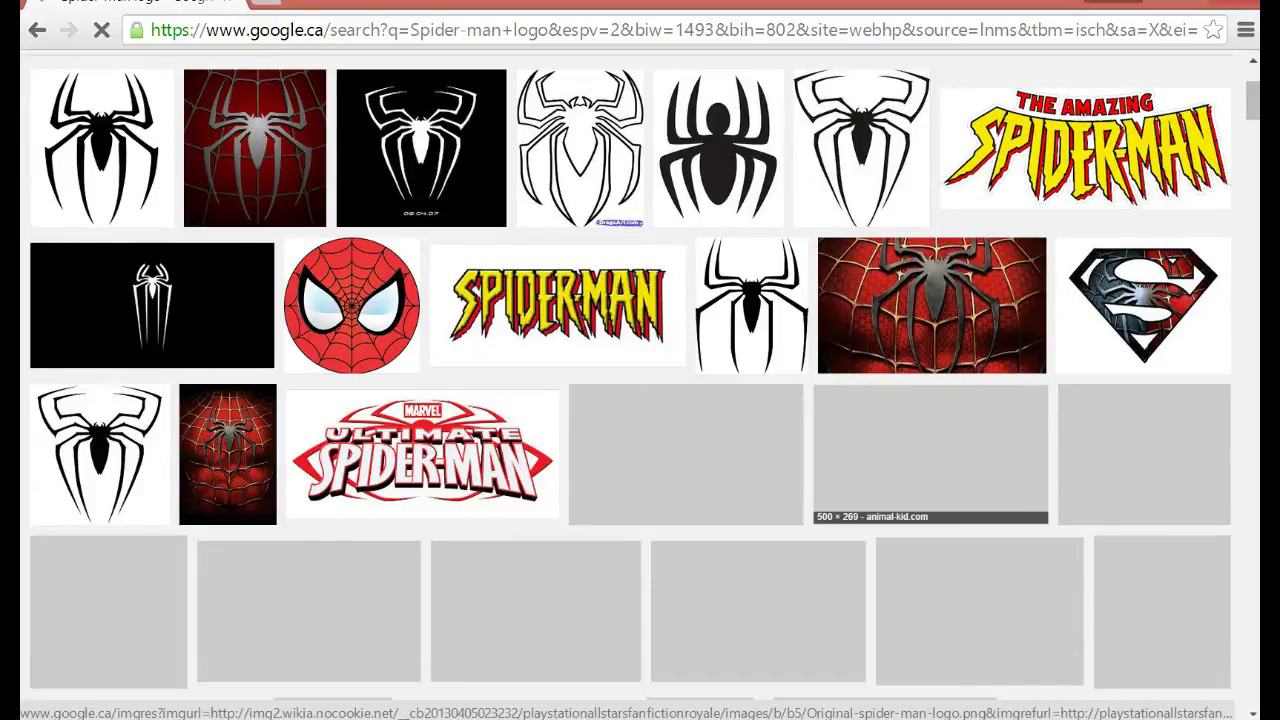
pyautogui.scroll(-4, 930, 510)
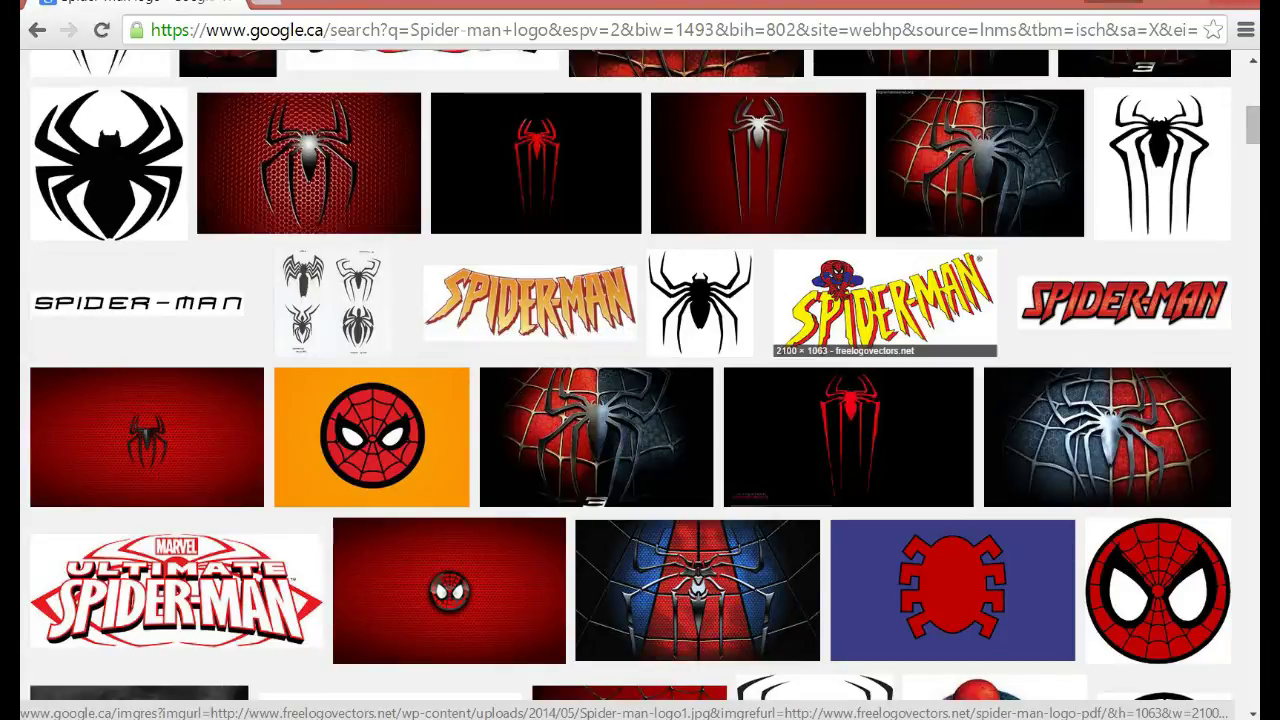
pyautogui.scroll(3, 885, 300)
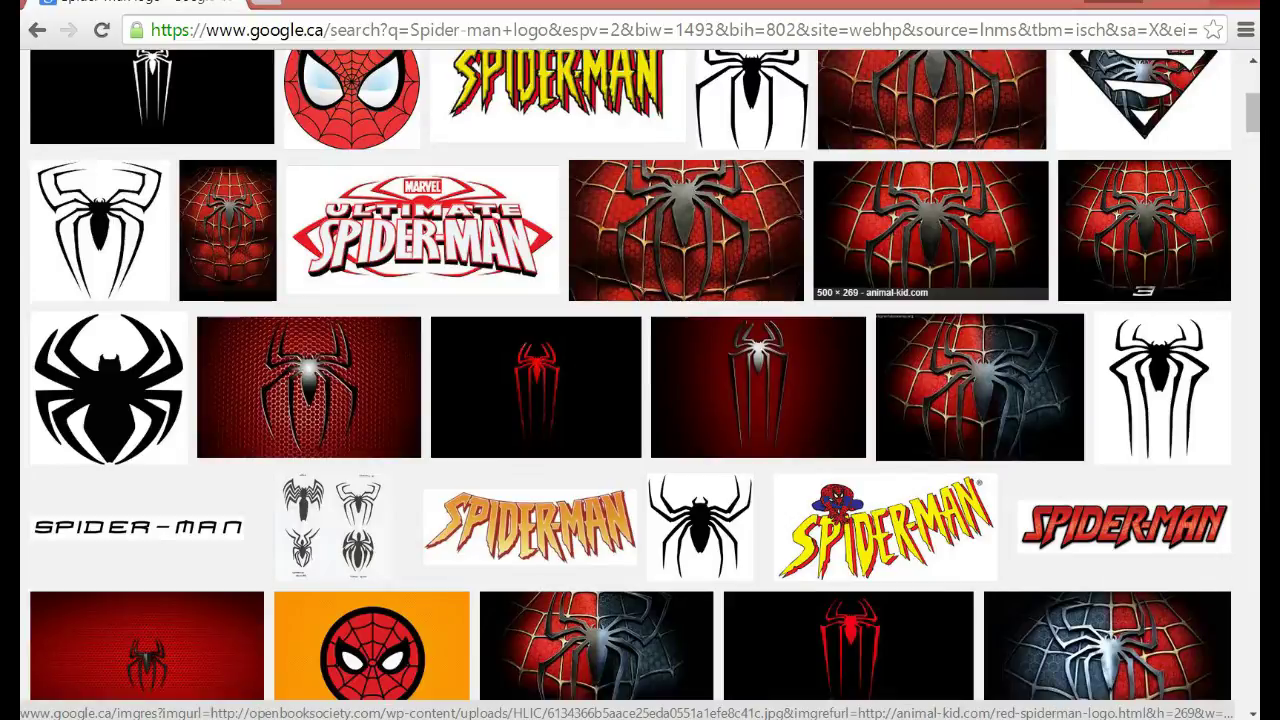
pyautogui.scroll(1, 885, 300)
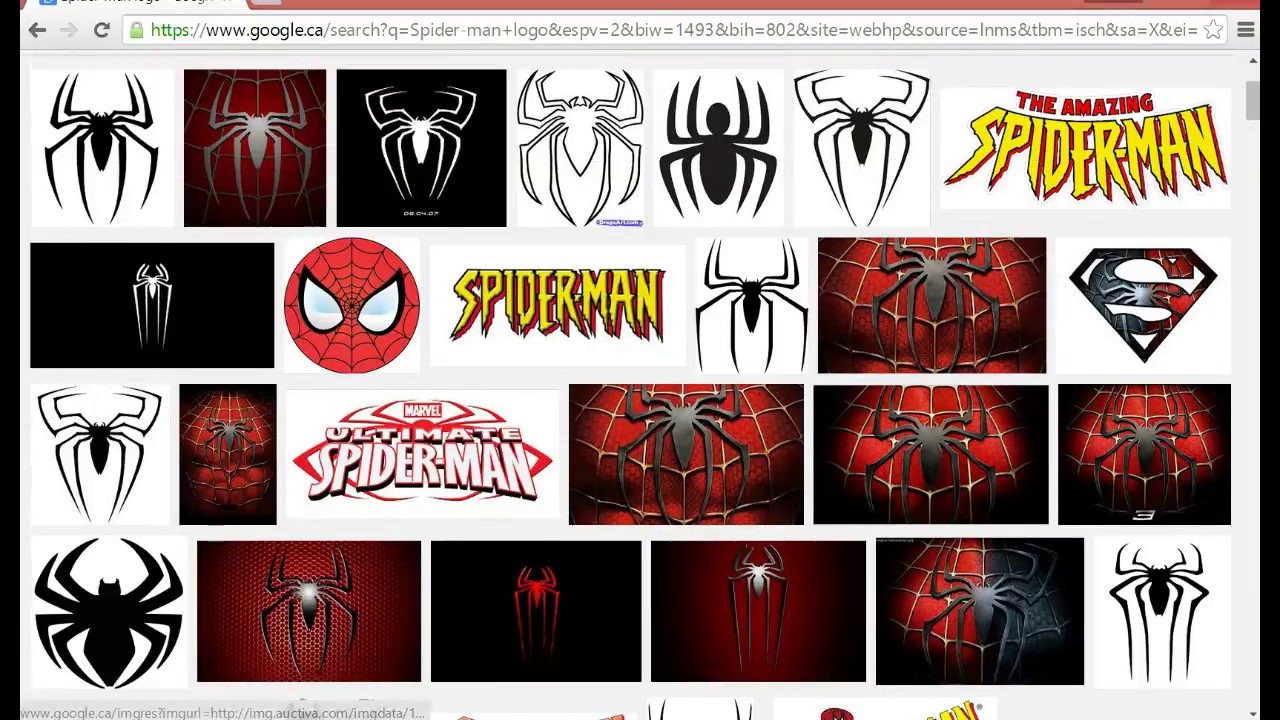
pyautogui.rightClick(1010, 305)
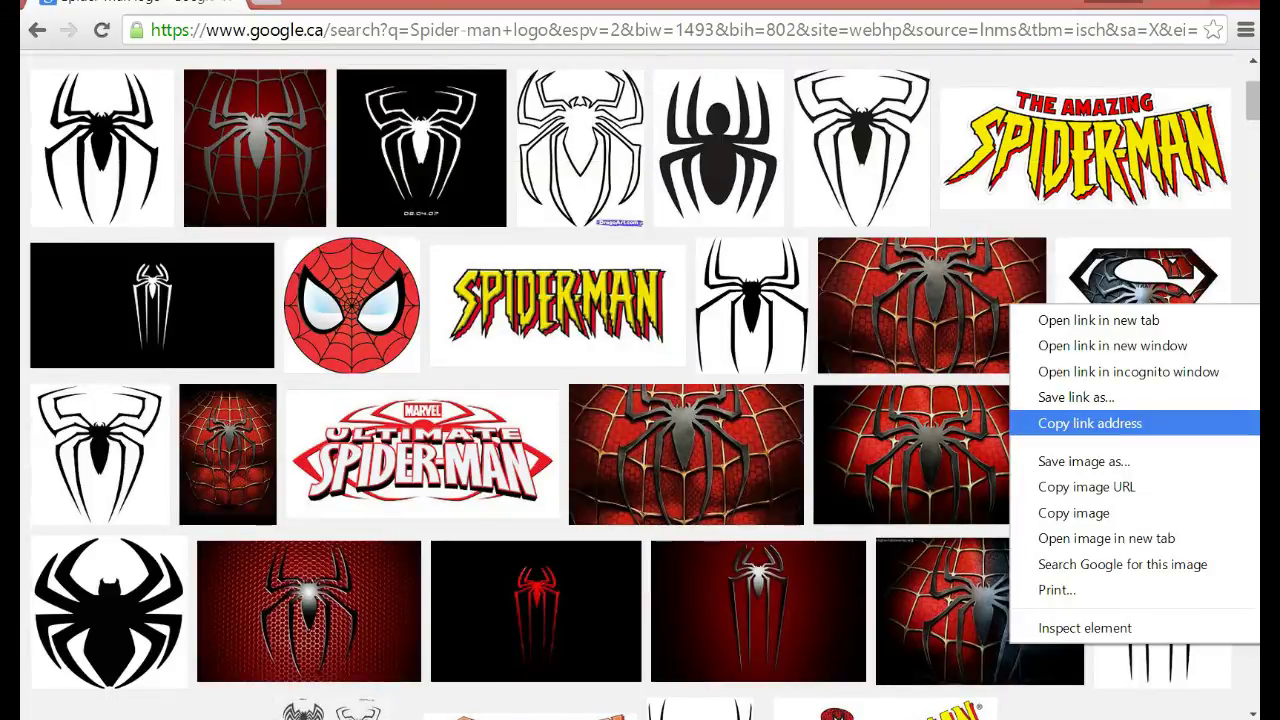
pyautogui.click(1083, 461)
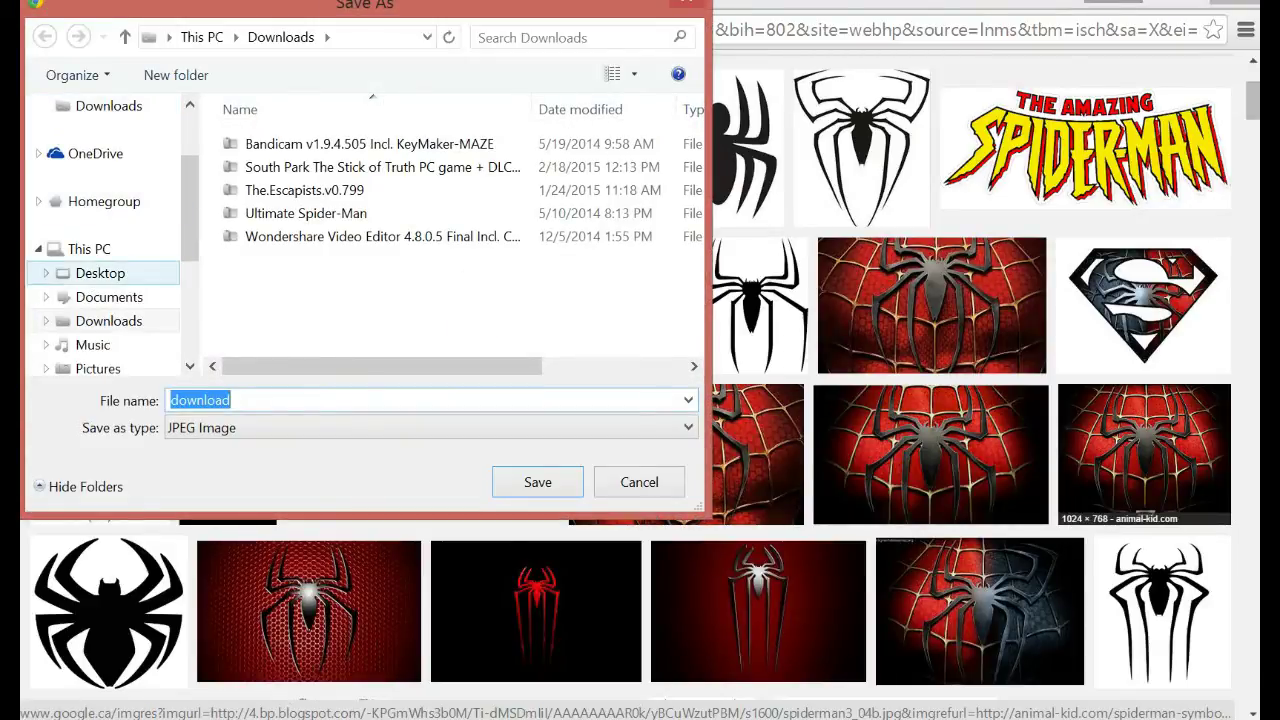
pyautogui.click(100, 273)
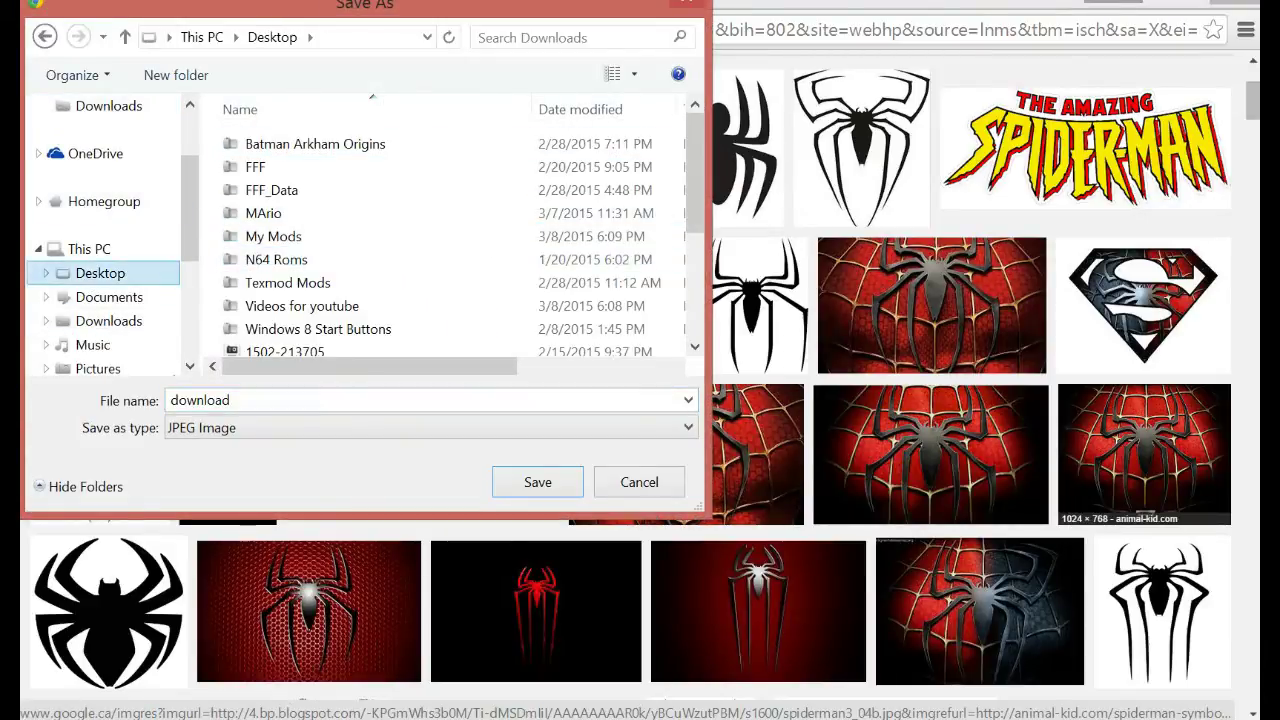
pyautogui.doubleClick(273, 236)
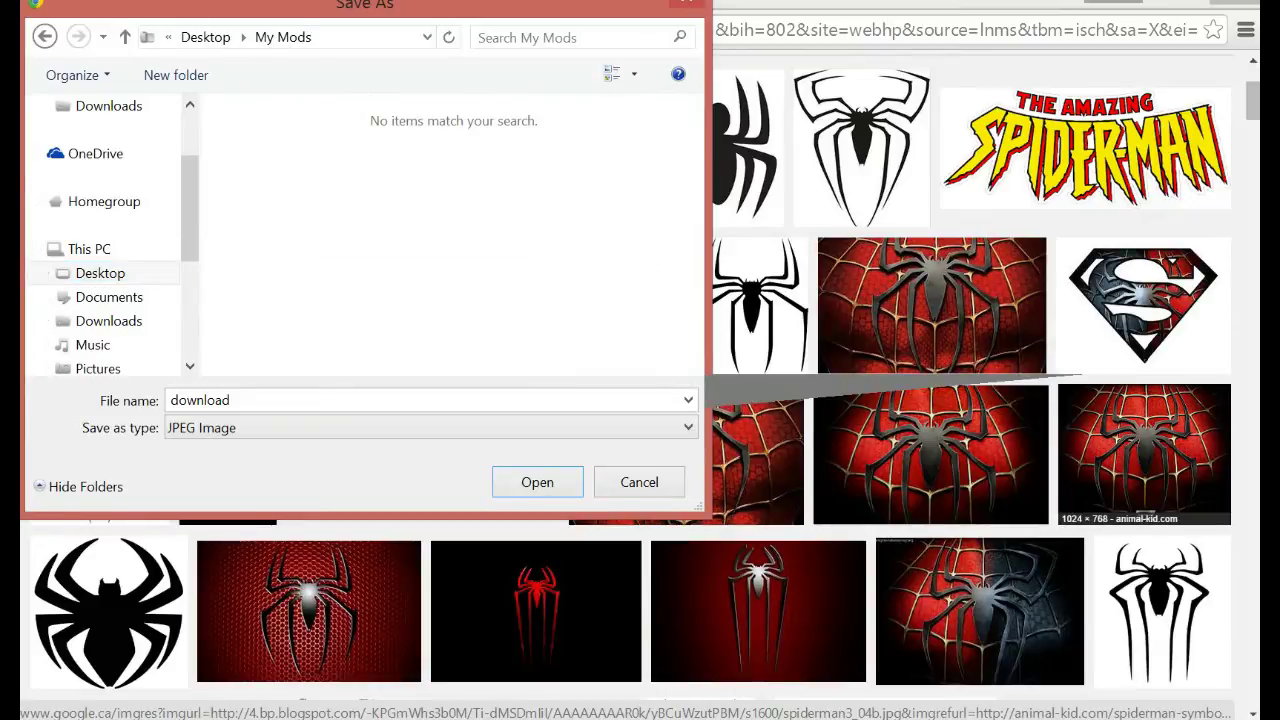
pyautogui.click(537, 482)
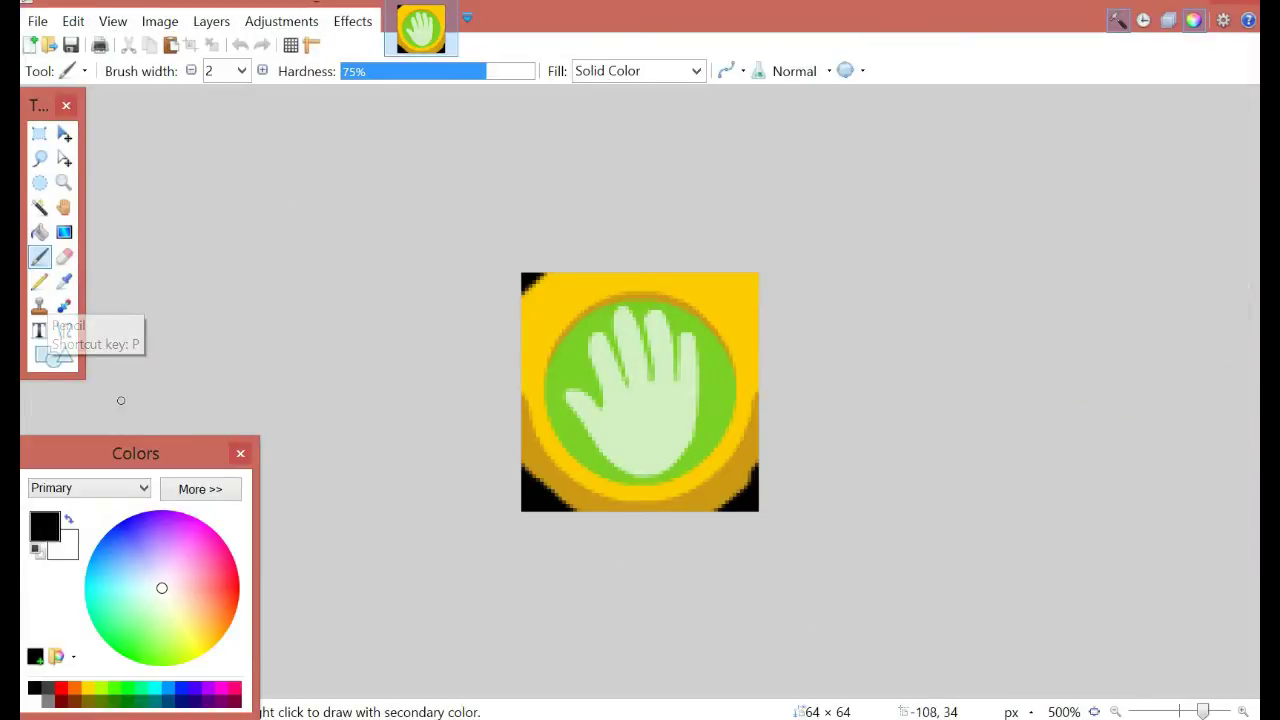
# - In paint.net, sample the green around the hand as the primary color and set the Paintbrush width to 15
pyautogui.click(64, 281)
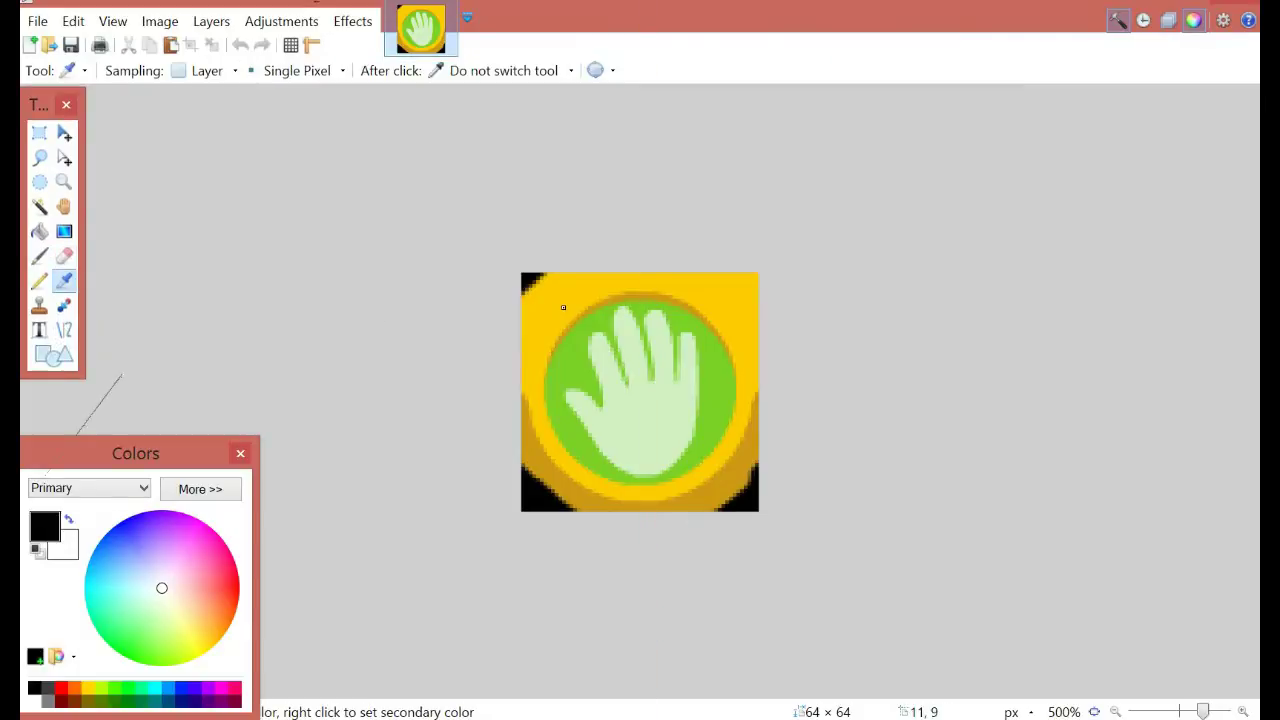
pyautogui.click(570, 371)
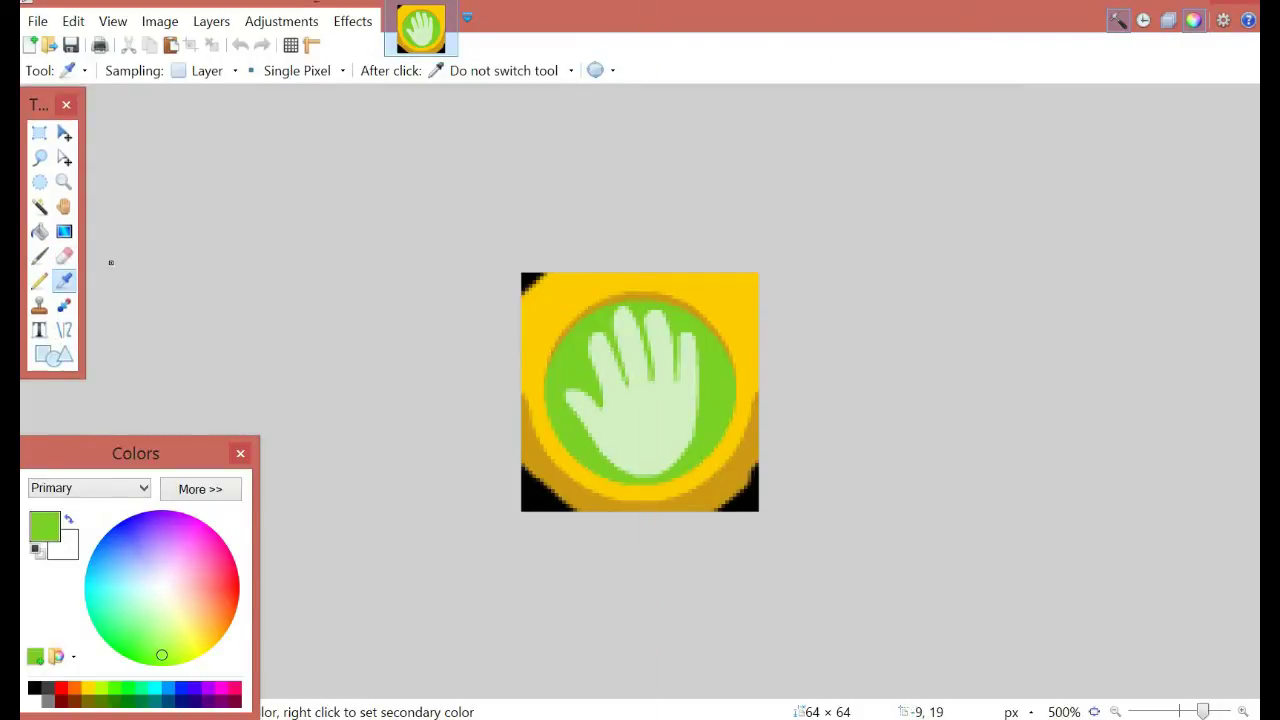
pyautogui.click(39, 256)
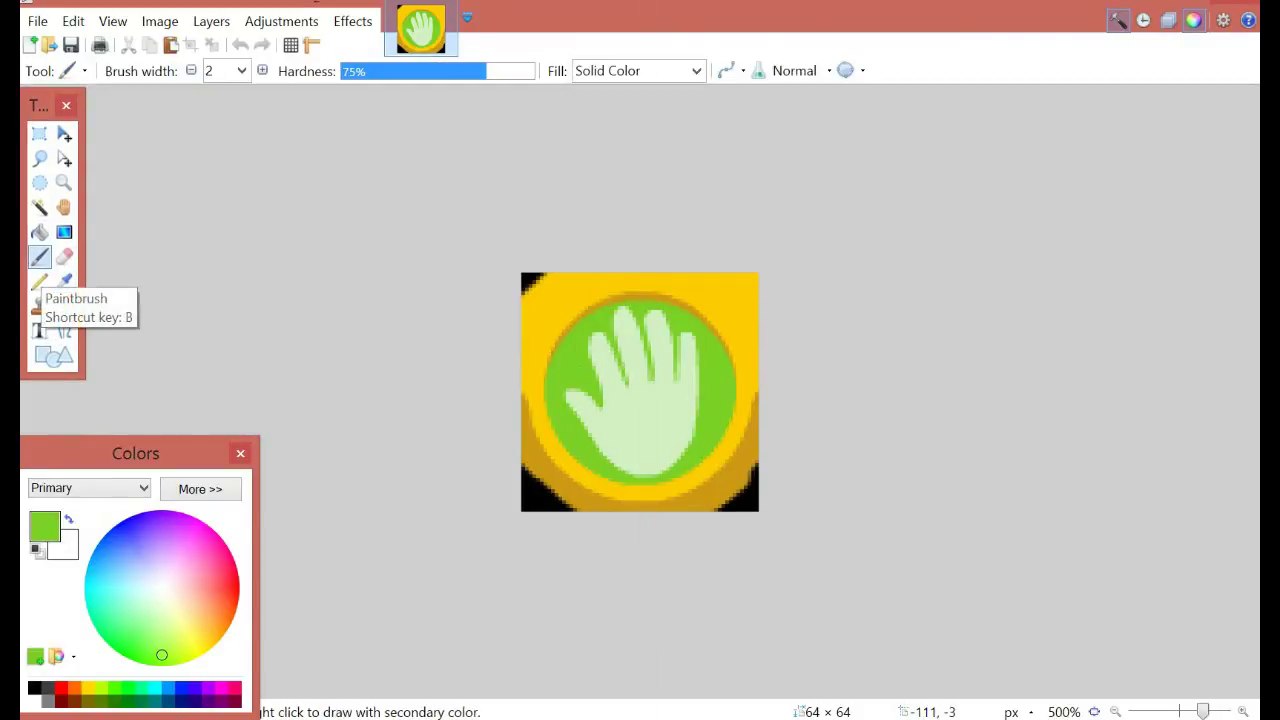
pyautogui.click(241, 70)
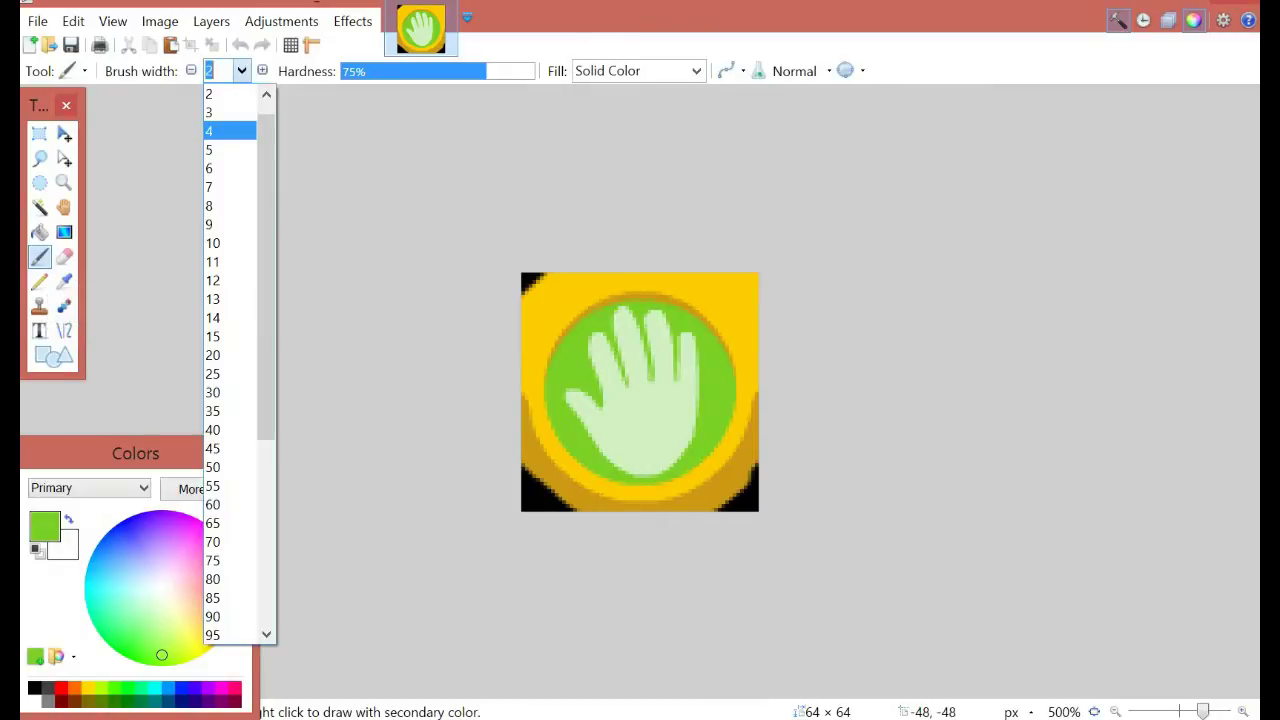
pyautogui.click(228, 335)
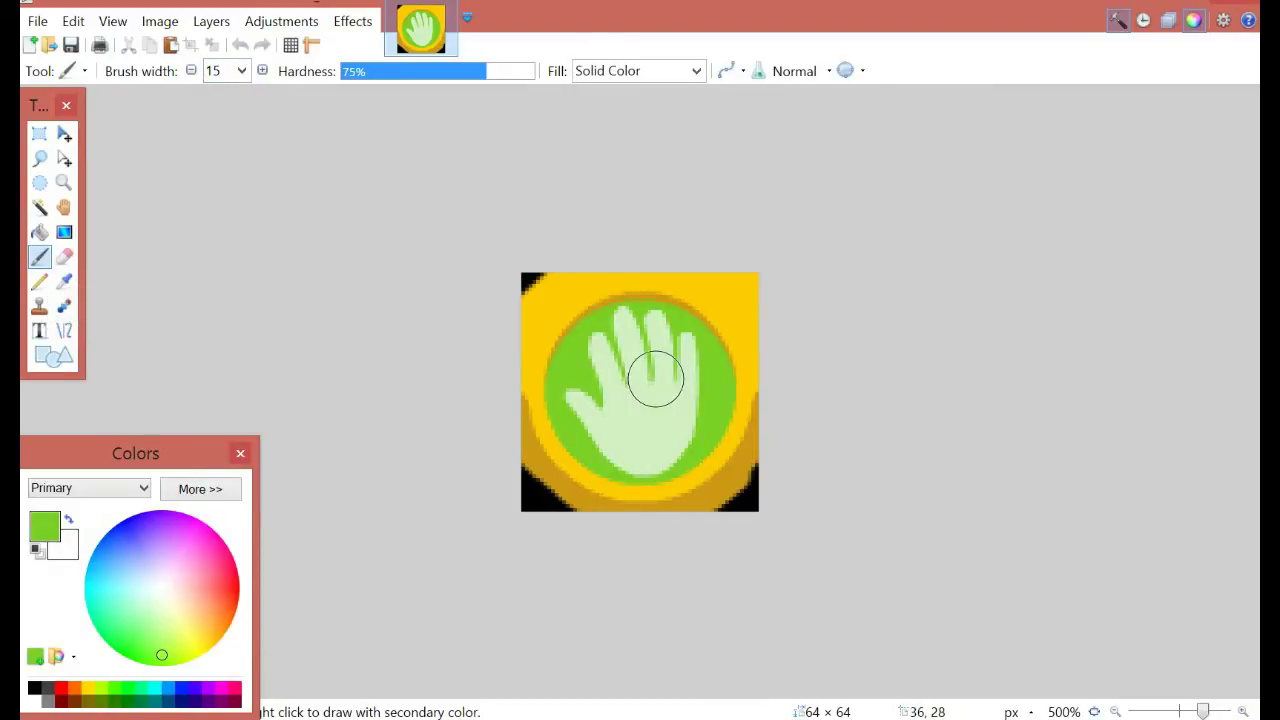
pyautogui.moveTo(656, 380)
pyautogui.mouseDown()
pyautogui.moveTo(673, 361)
pyautogui.moveTo(647, 424)
pyautogui.moveTo(670, 432)
pyautogui.mouseUp()
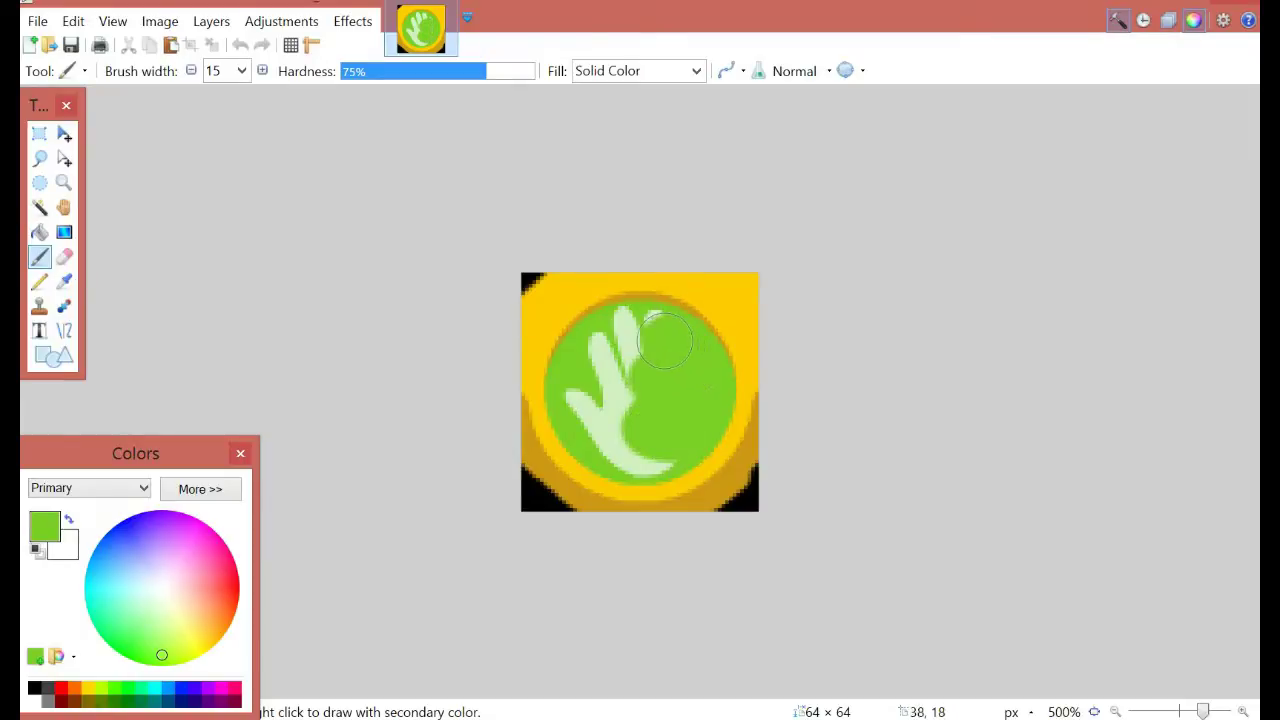
pyautogui.moveTo(665, 342); pyautogui.dragTo(610, 327)
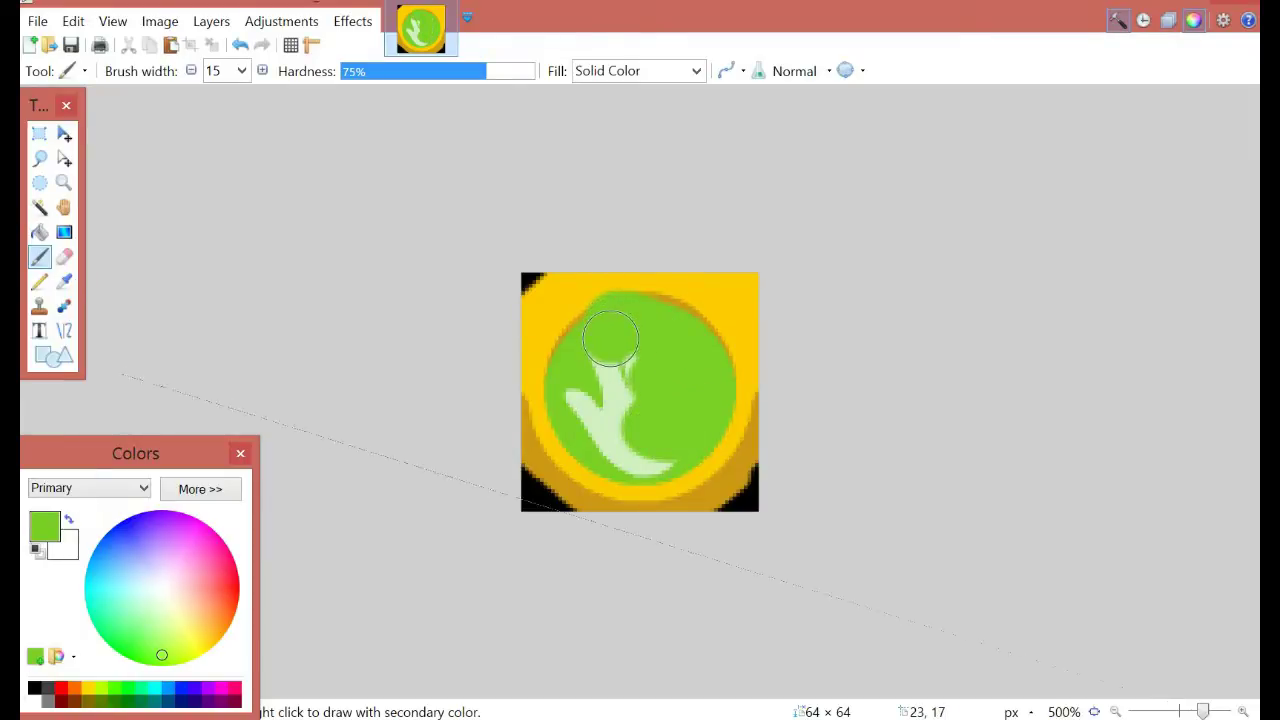
pyautogui.hotkey('ctrl', 'z')
pyautogui.hotkey('ctrl', 'z')
pyautogui.hotkey('ctrl', 'z')
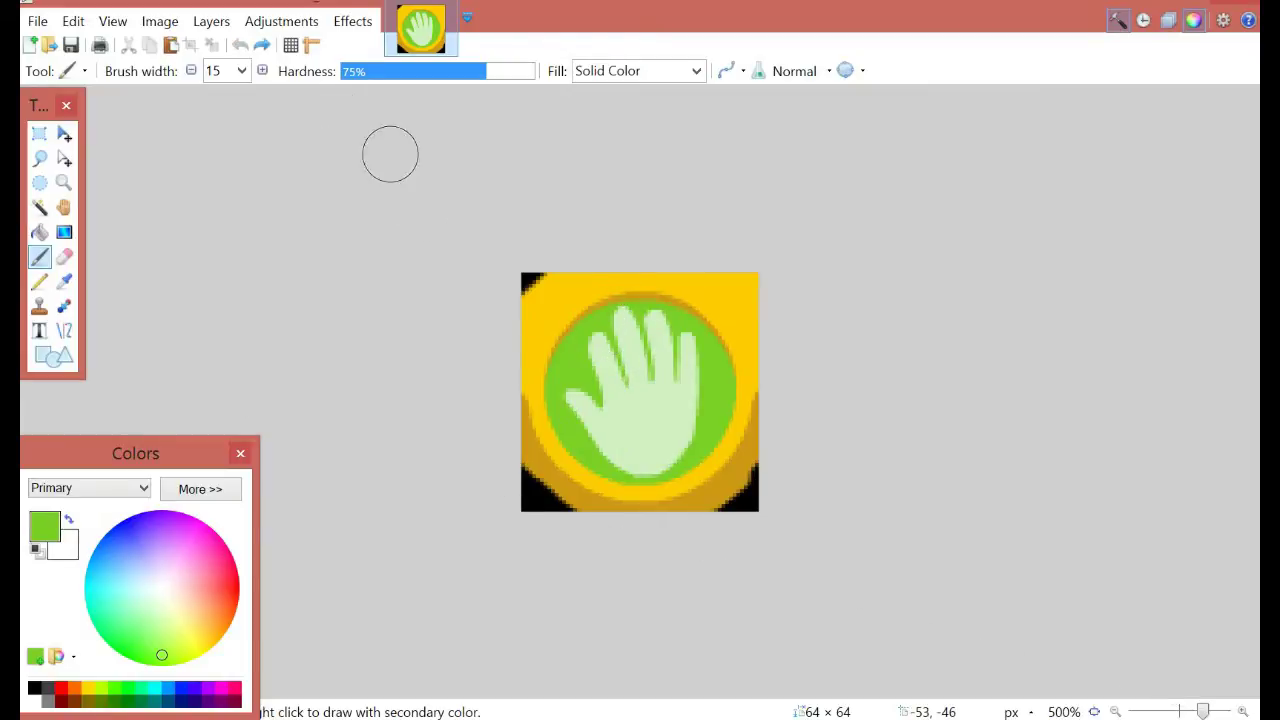
# - Paint over the whole hand with the sampled green, reducing the brush width to 11 for the remaining light edge
pyautogui.moveTo(682, 404)
pyautogui.mouseDown()
pyautogui.moveTo(645, 379)
pyautogui.moveTo(678, 377)
pyautogui.moveTo(661, 353)
pyautogui.moveTo(681, 350)
pyautogui.moveTo(653, 334)
pyautogui.moveTo(614, 357)
pyautogui.moveTo(605, 346)
pyautogui.moveTo(592, 406)
pyautogui.moveTo(672, 418)
pyautogui.mouseUp()
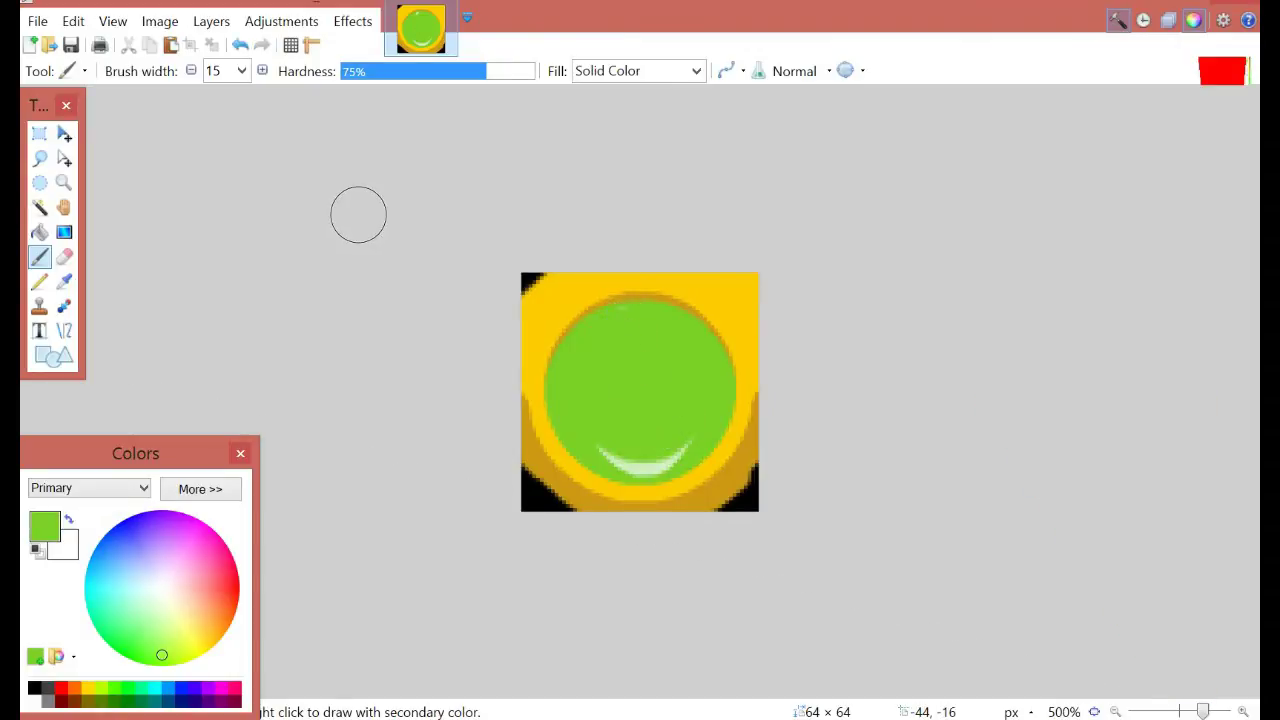
pyautogui.click(241, 70)
pyautogui.moveTo(266, 280); pyautogui.dragTo(266, 225)
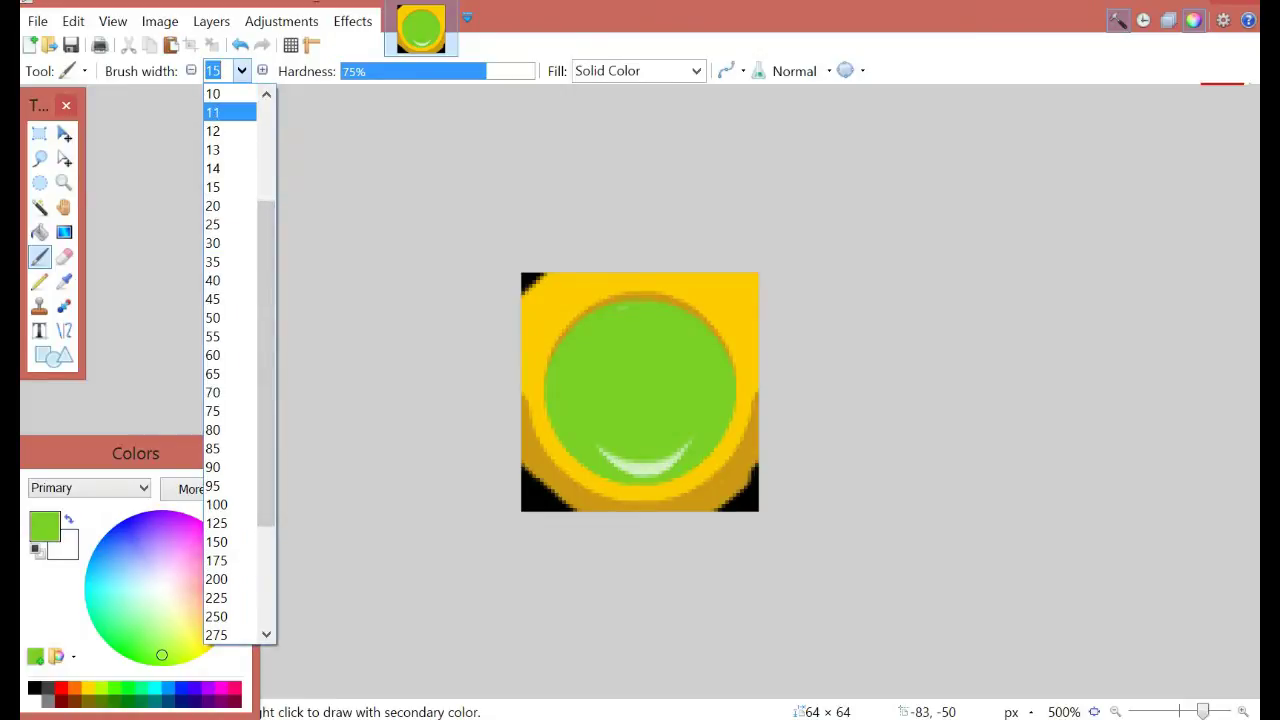
pyautogui.click(228, 112)
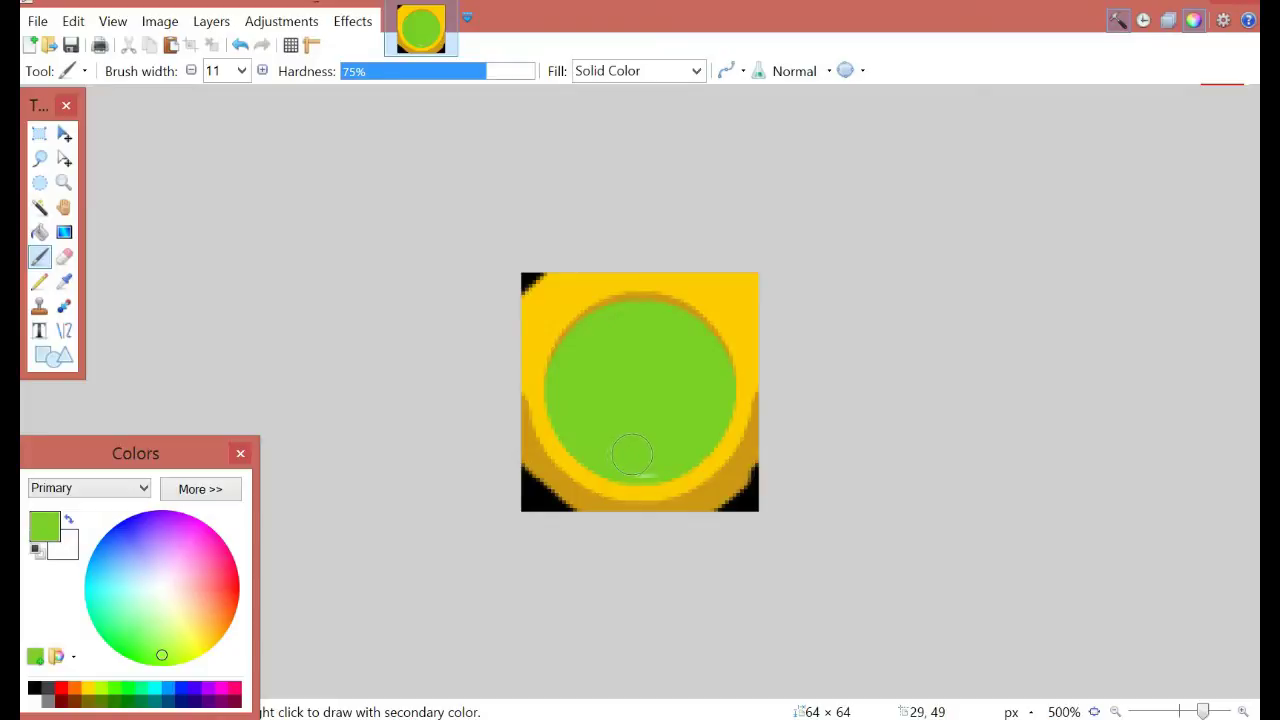
# - Save the edited icon texture over its original file, accepting the default save configuration
pyautogui.click(37, 21)
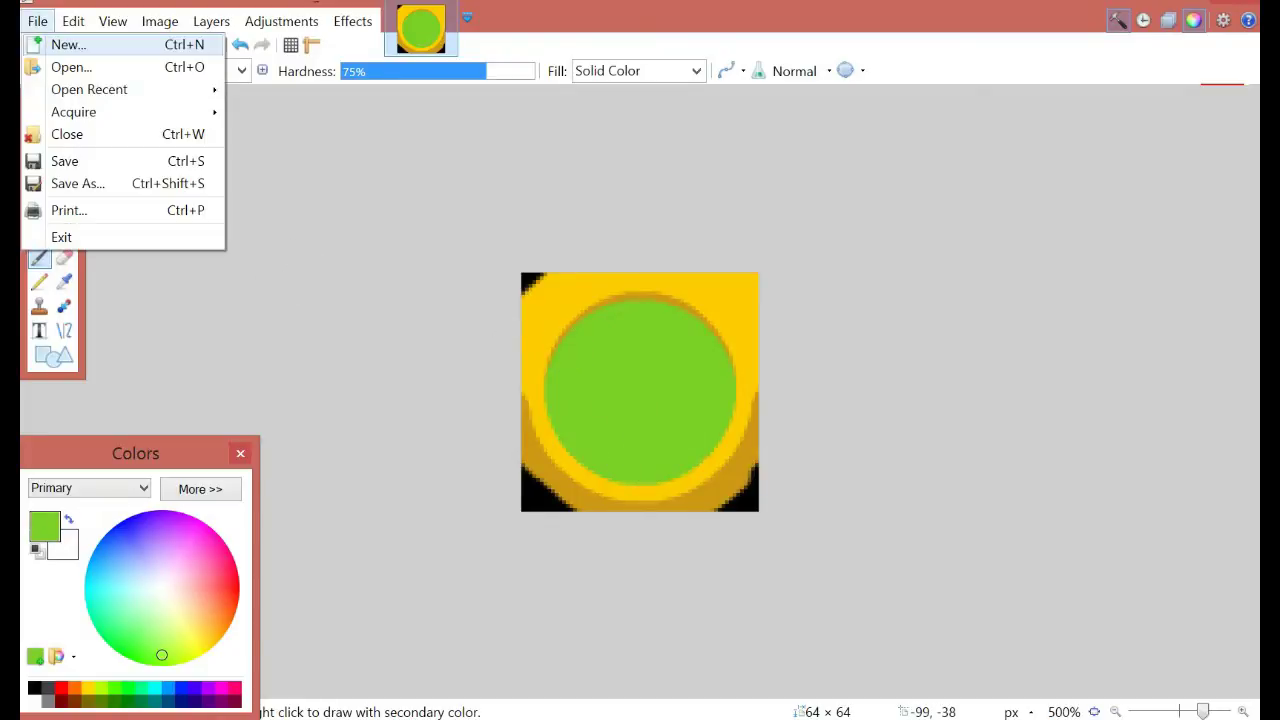
pyautogui.click(64, 161)
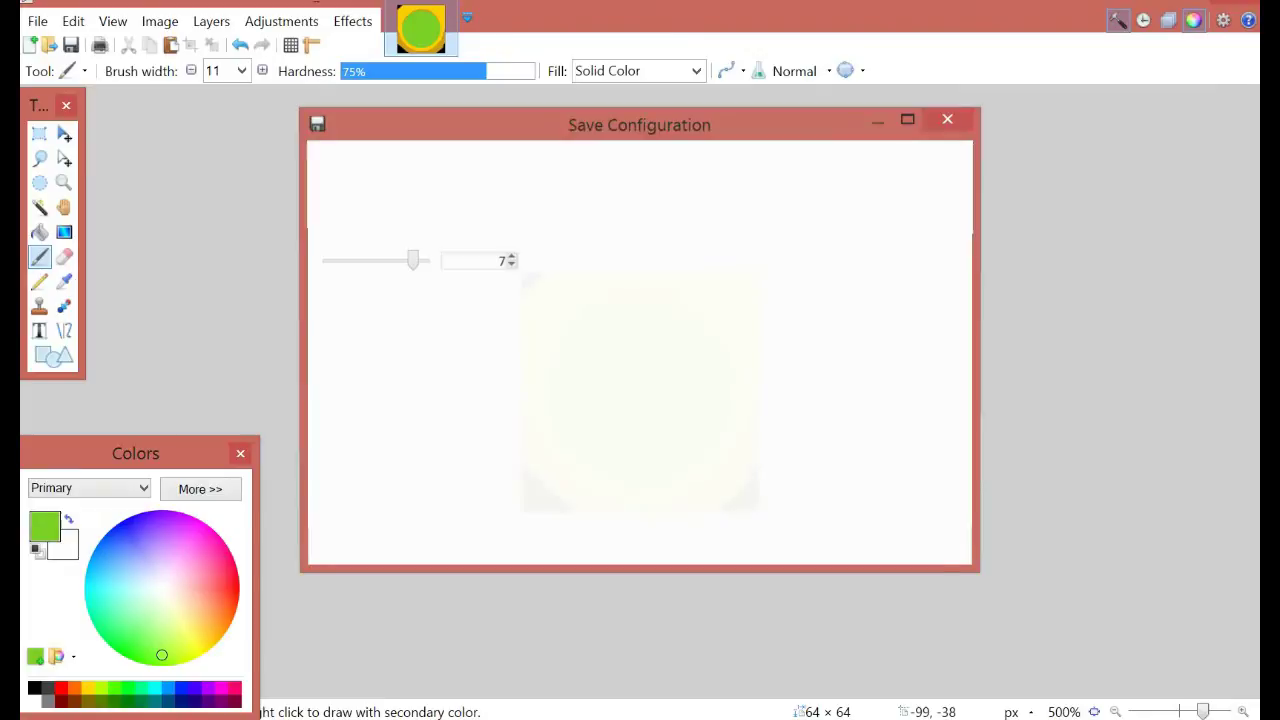
pyautogui.click(823, 546)
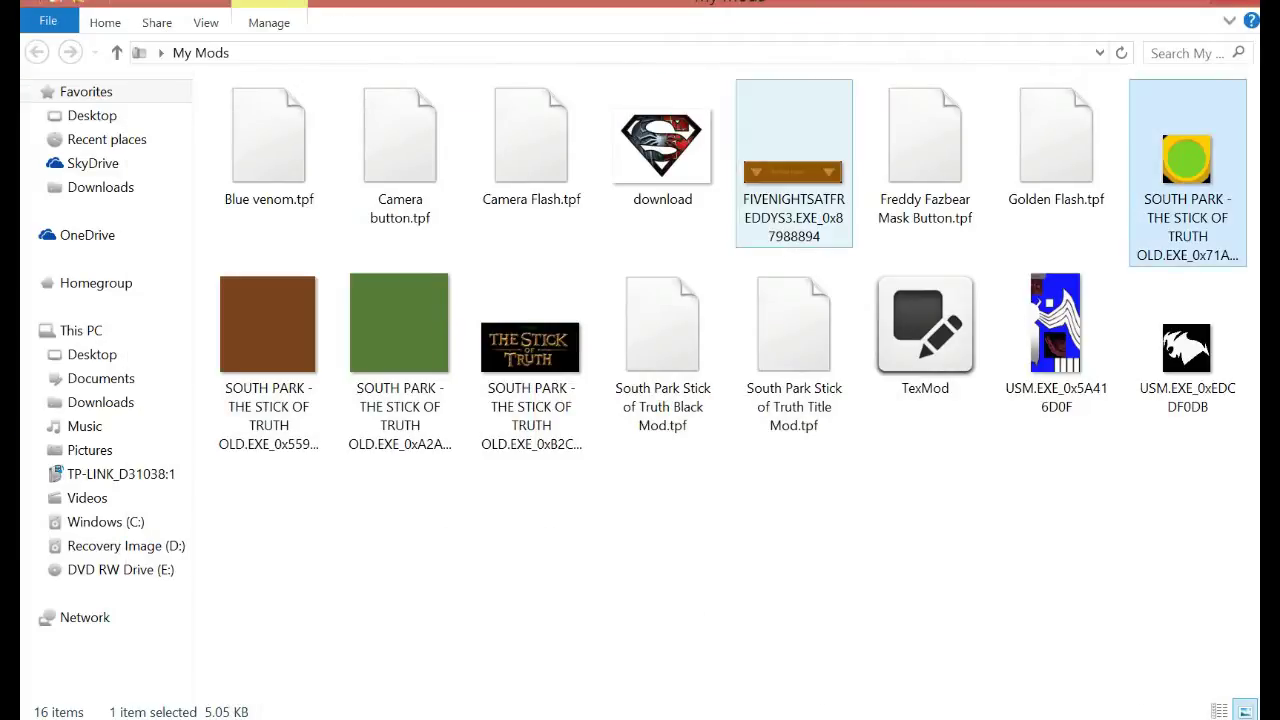
# - Open the "download" image from My Mods in paint.net and delete the white background around the emblem with the Magic Wand
pyautogui.rightClick(684, 168)
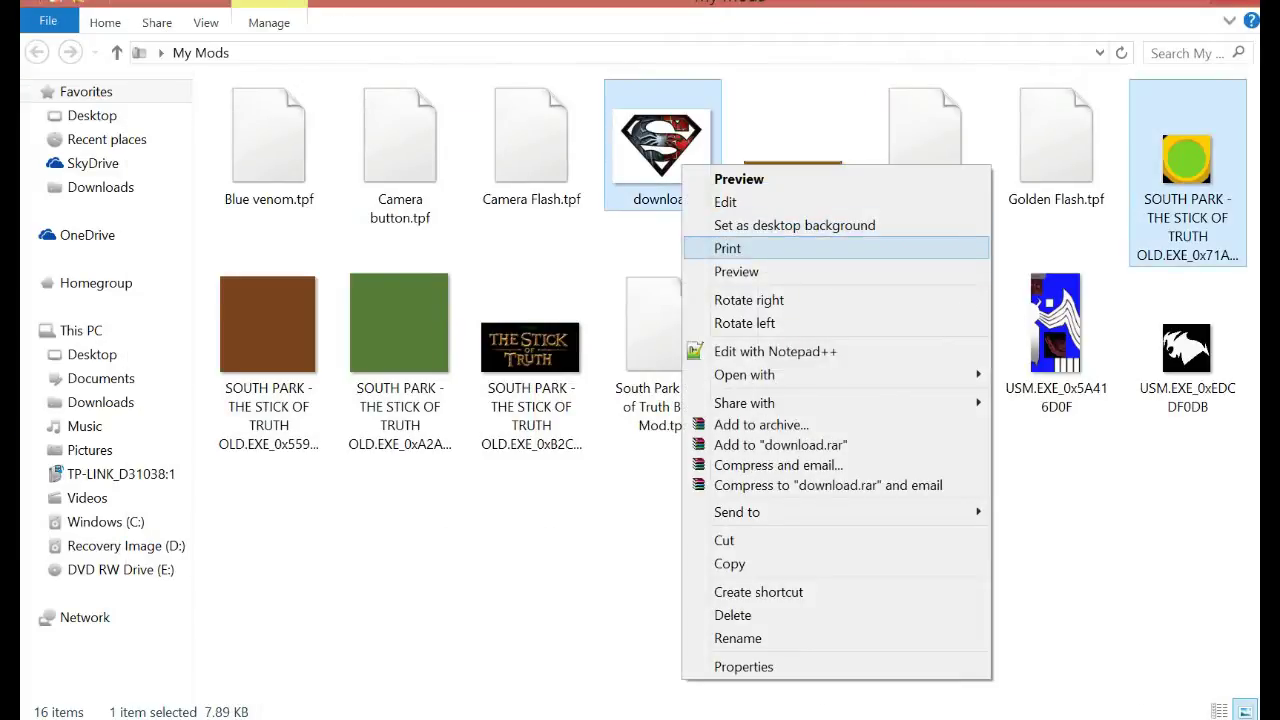
pyautogui.click(726, 202)
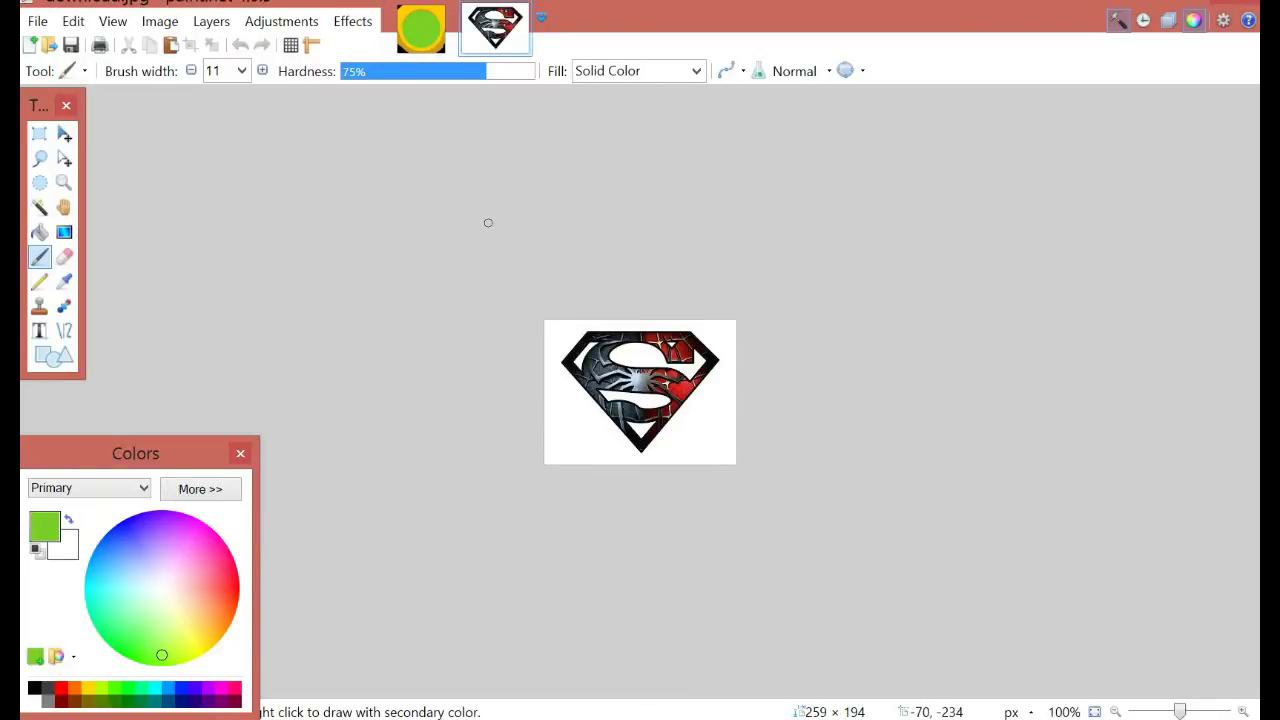
pyautogui.click(39, 206)
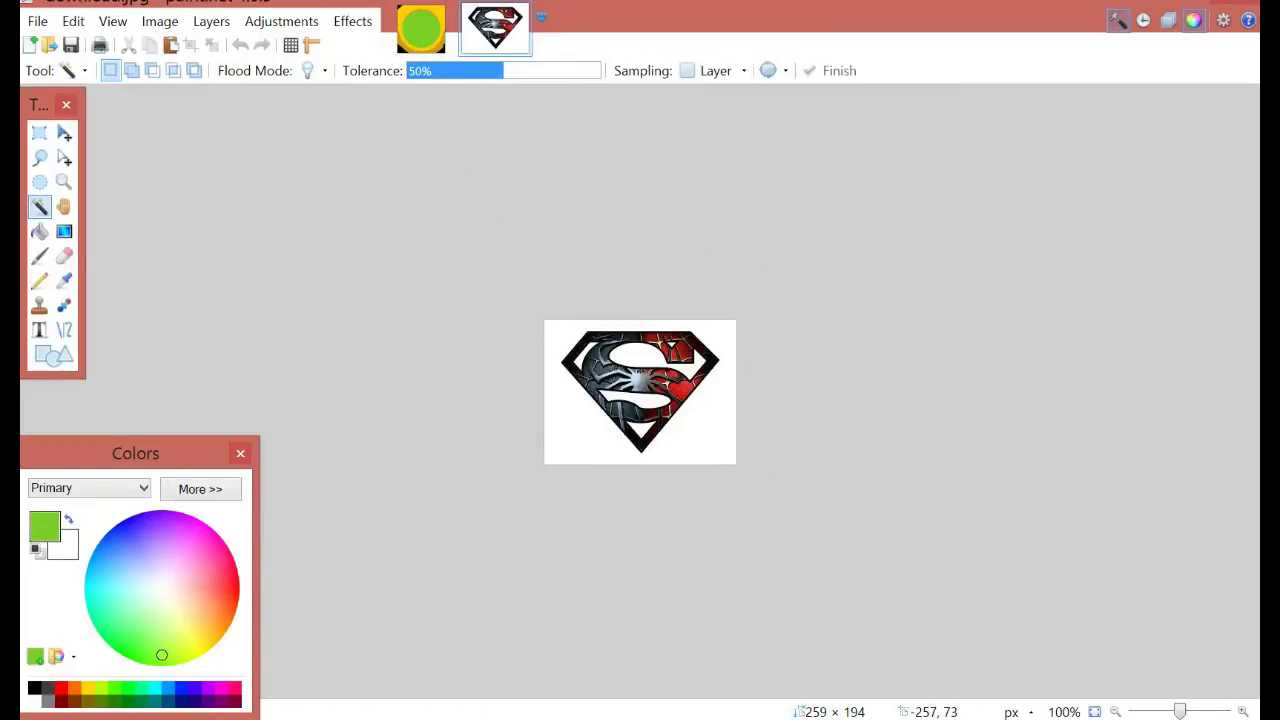
pyautogui.click(581, 439)
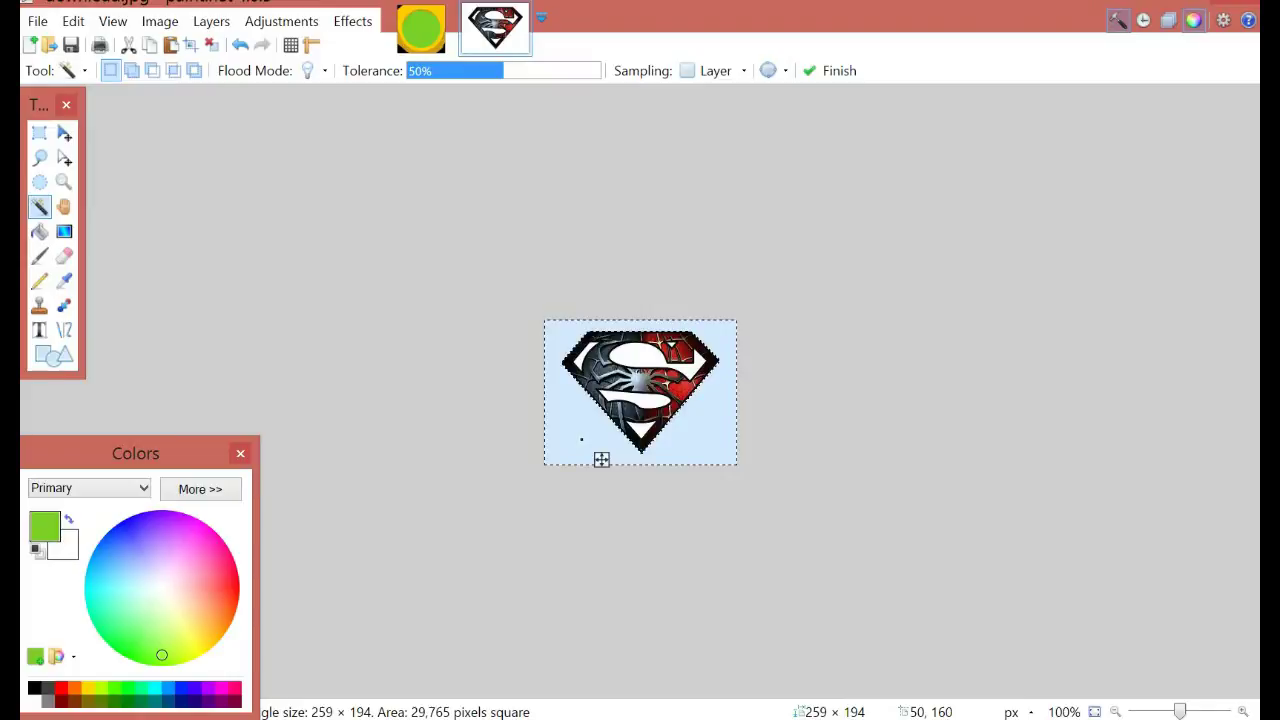
pyautogui.press('Delete')
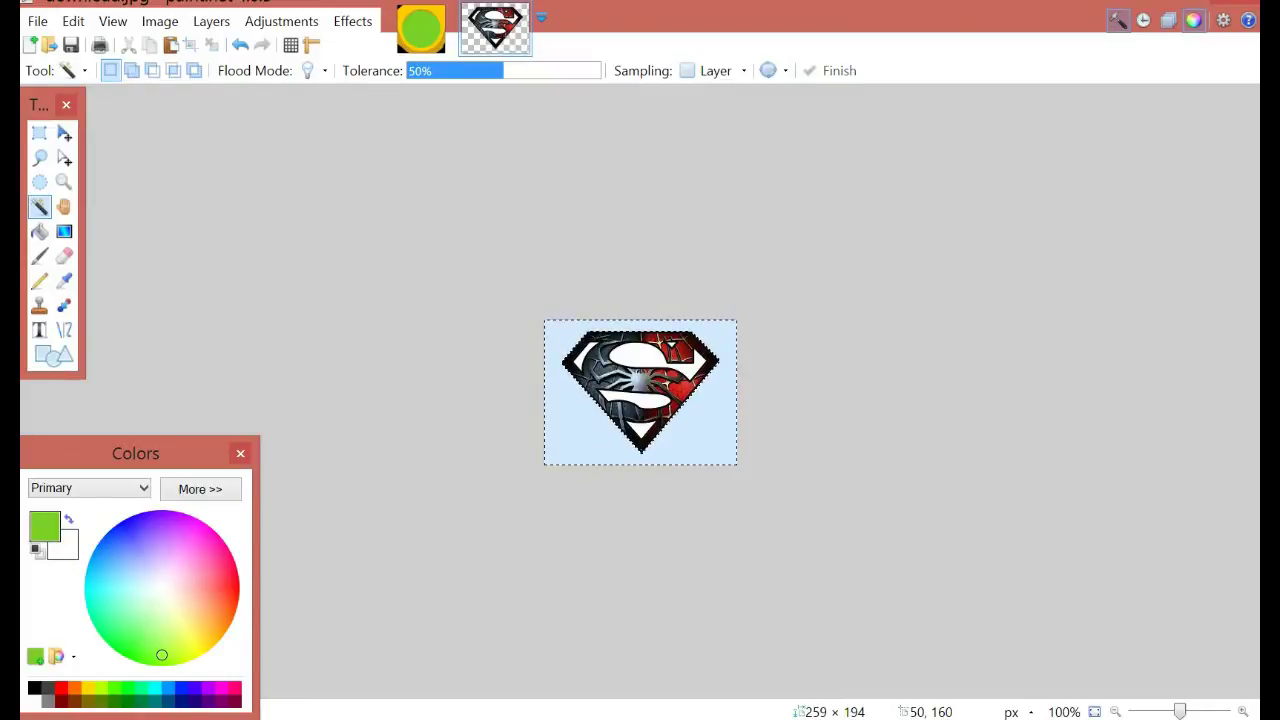
# - Clear the selection in the emblem image and switch to the green icon texture
pyautogui.hotkey('ctrl', 'd')
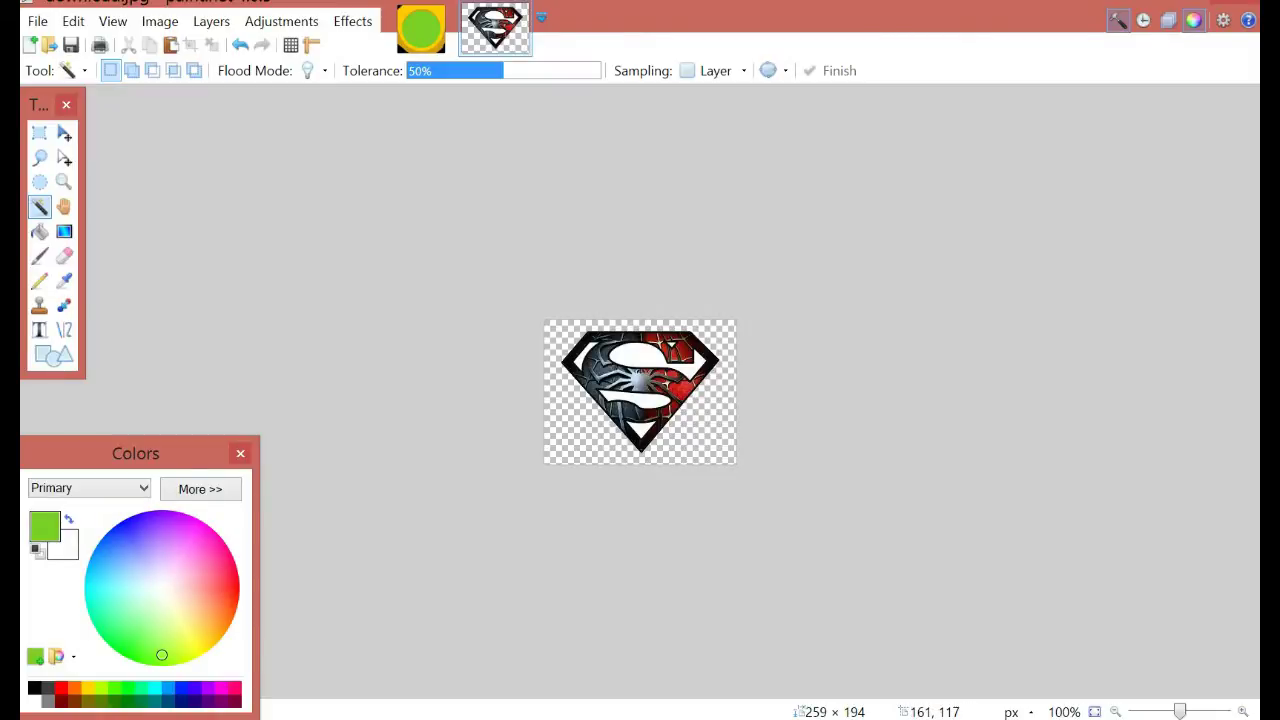
pyautogui.click(420, 28)
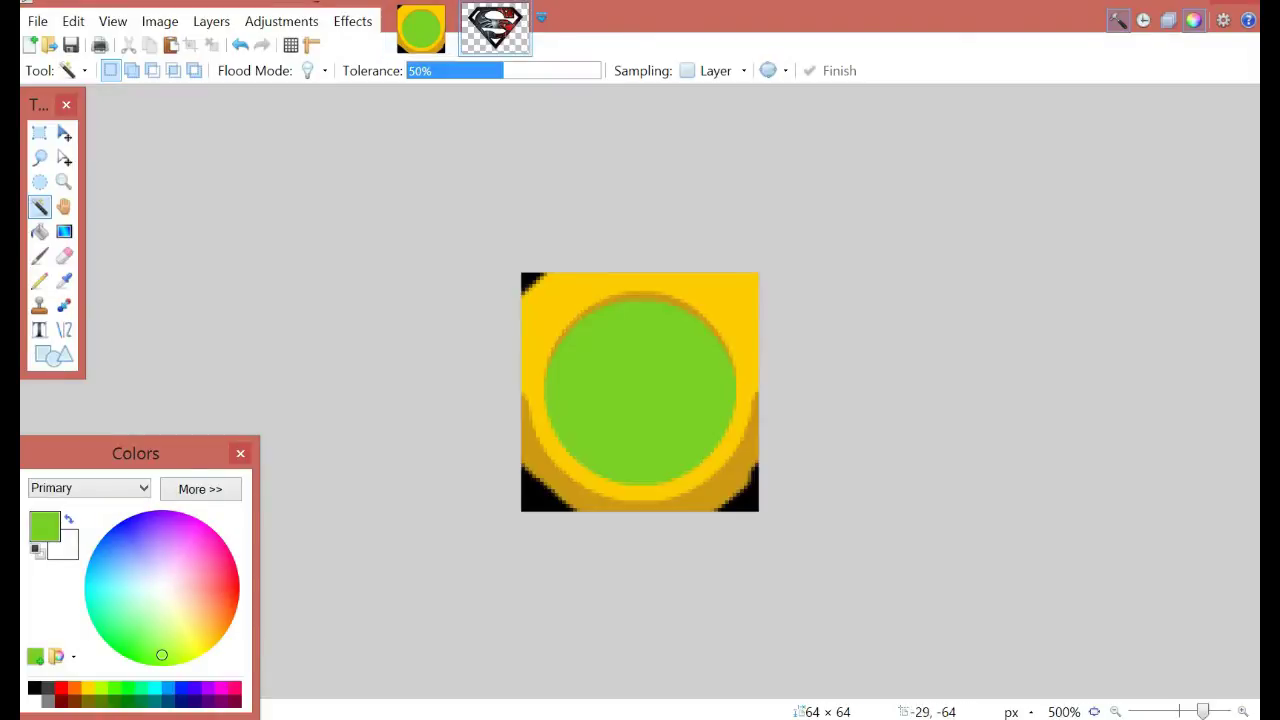
pyautogui.hotkey('ctrl', 'v')
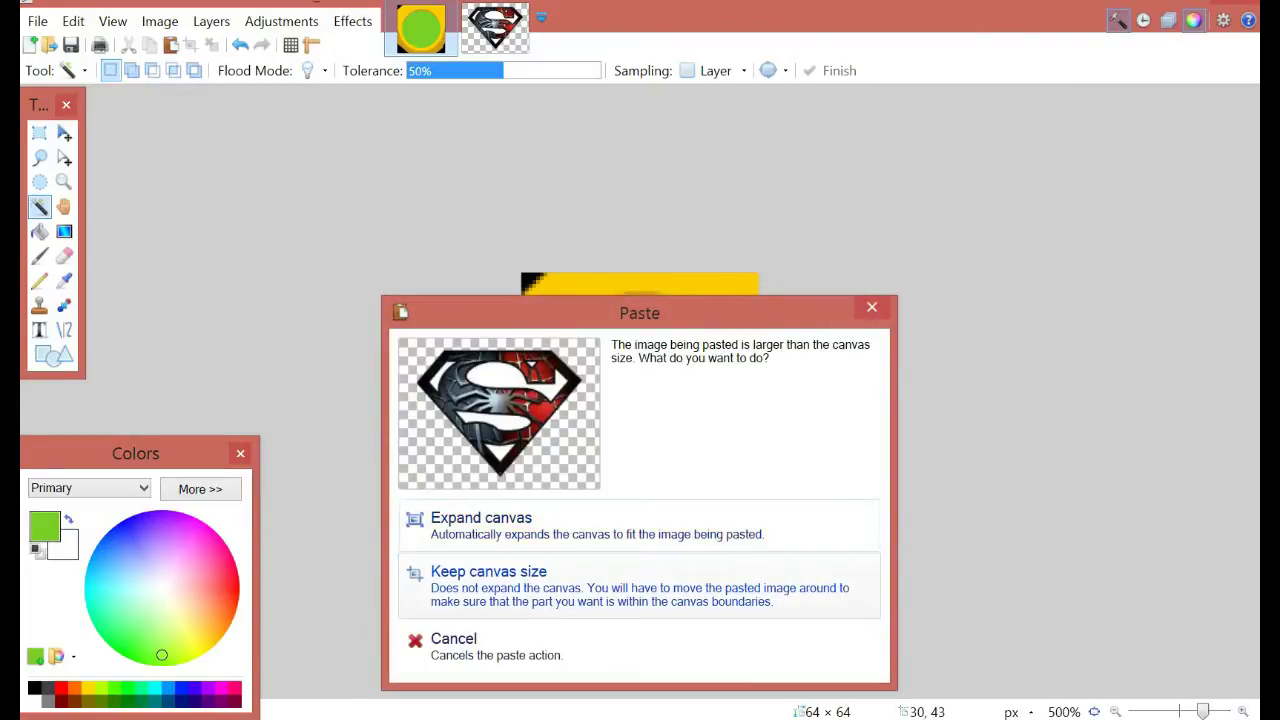
pyautogui.click(488, 575)
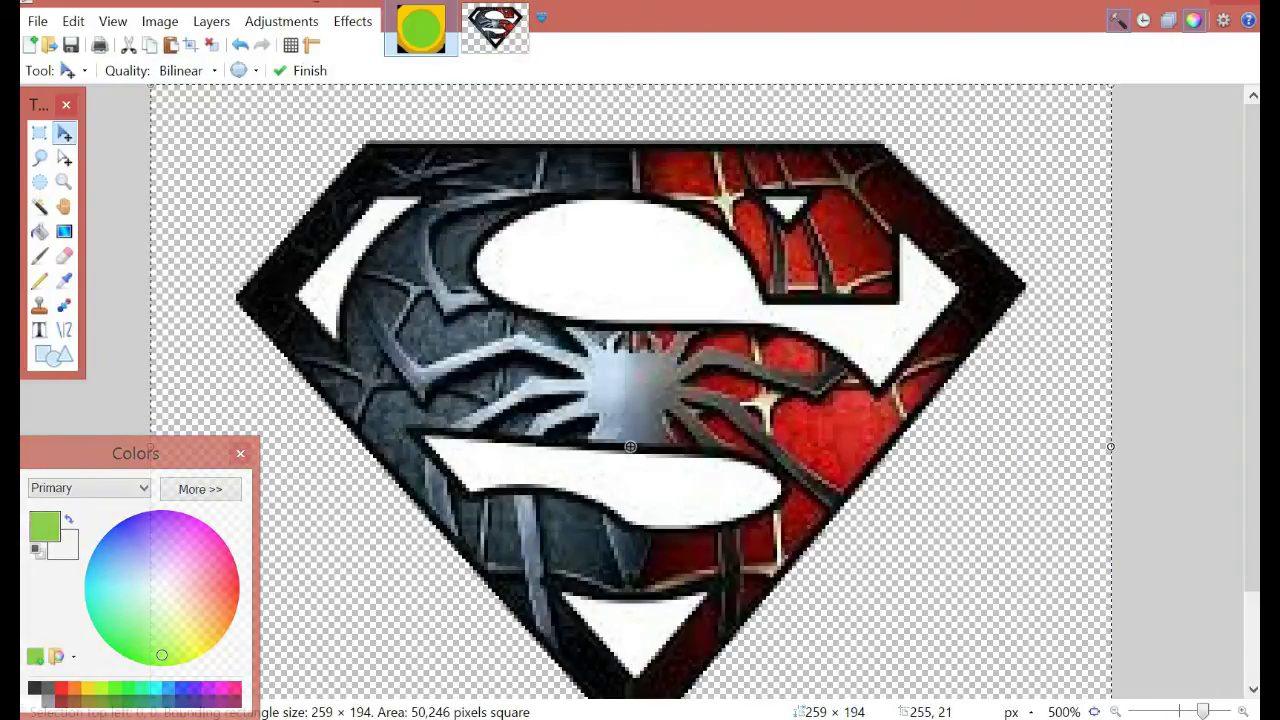
pyautogui.press('Return')
pyautogui.moveTo(1110, 86); pyautogui.dragTo(402, 559)
pyautogui.hotkey('ctrl', 'z')
pyautogui.hotkey('ctrl', 'z')
pyautogui.hotkey('ctrl', 'z')
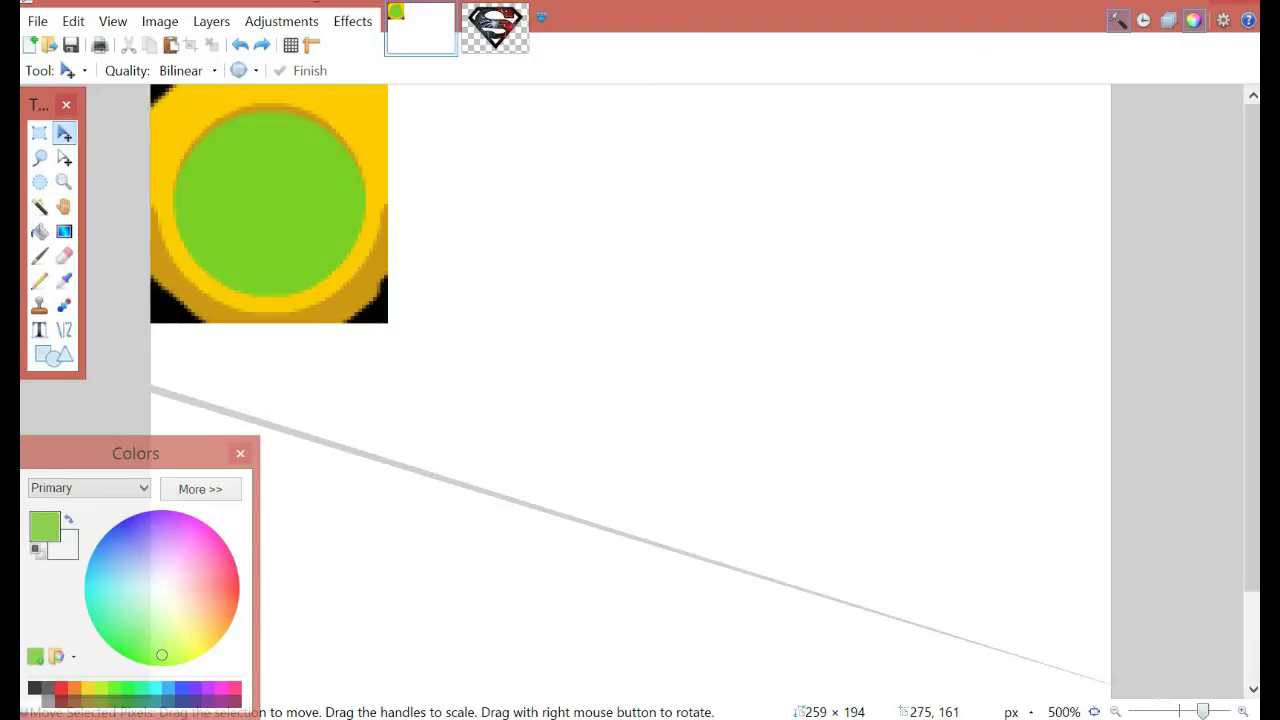
pyautogui.click(1115, 711)
pyautogui.click(1115, 711)
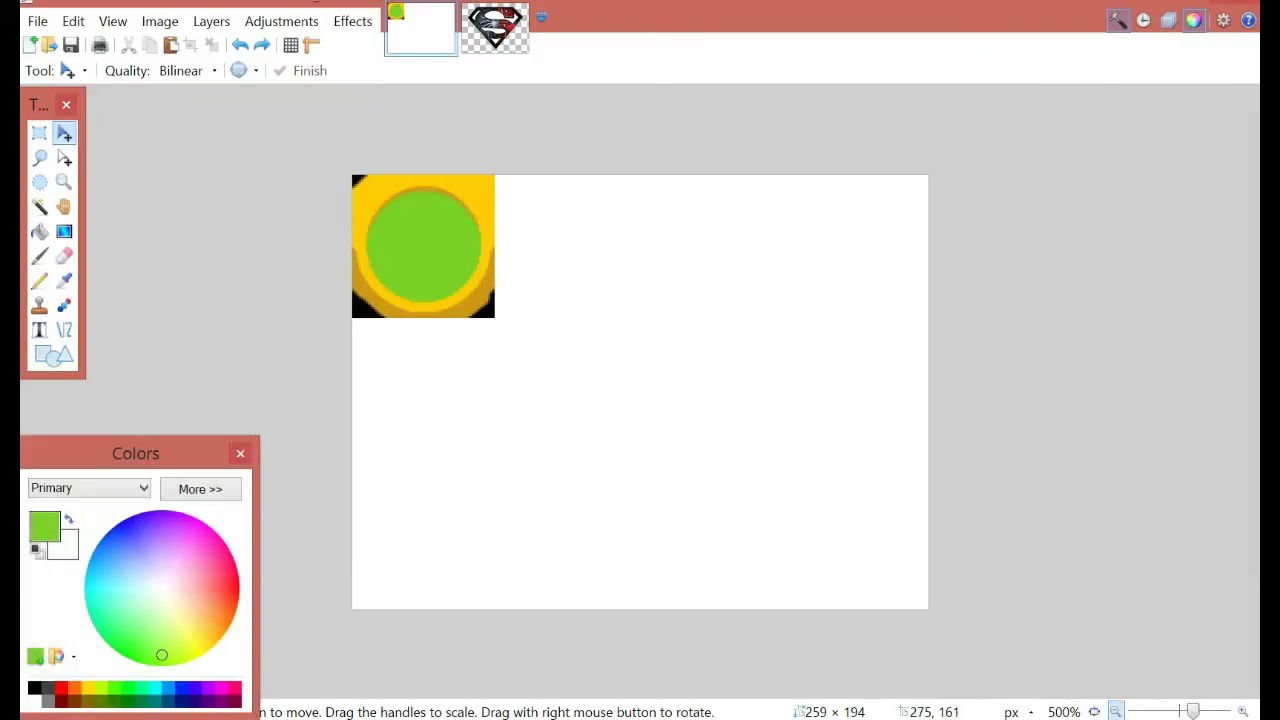
pyautogui.hotkey('ctrl', 'z')
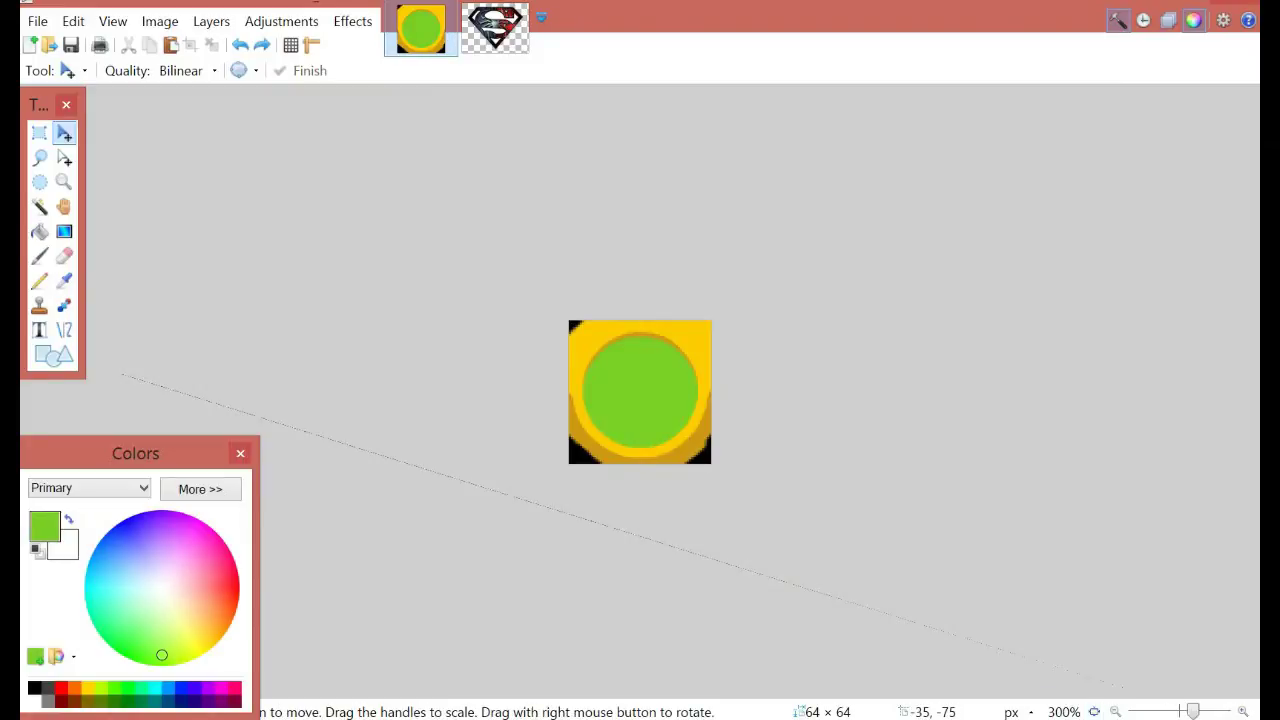
pyautogui.hotkey('ctrl', 'v')
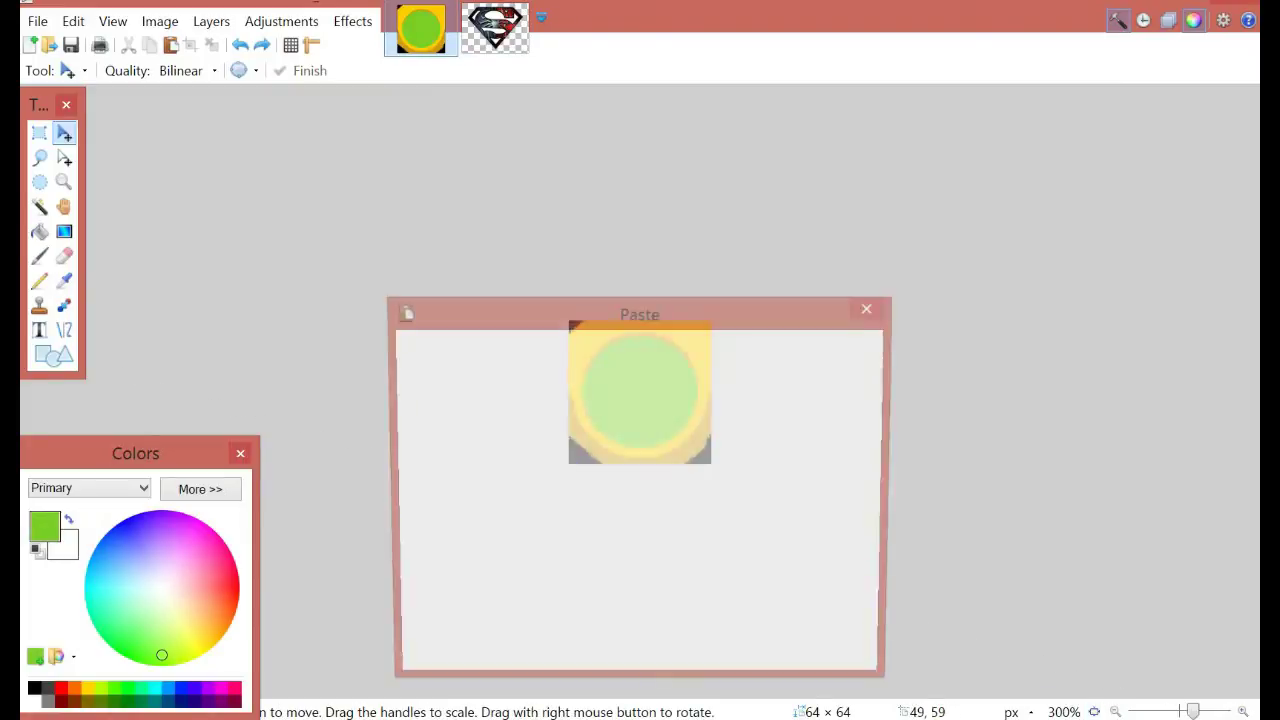
pyautogui.press('Return')
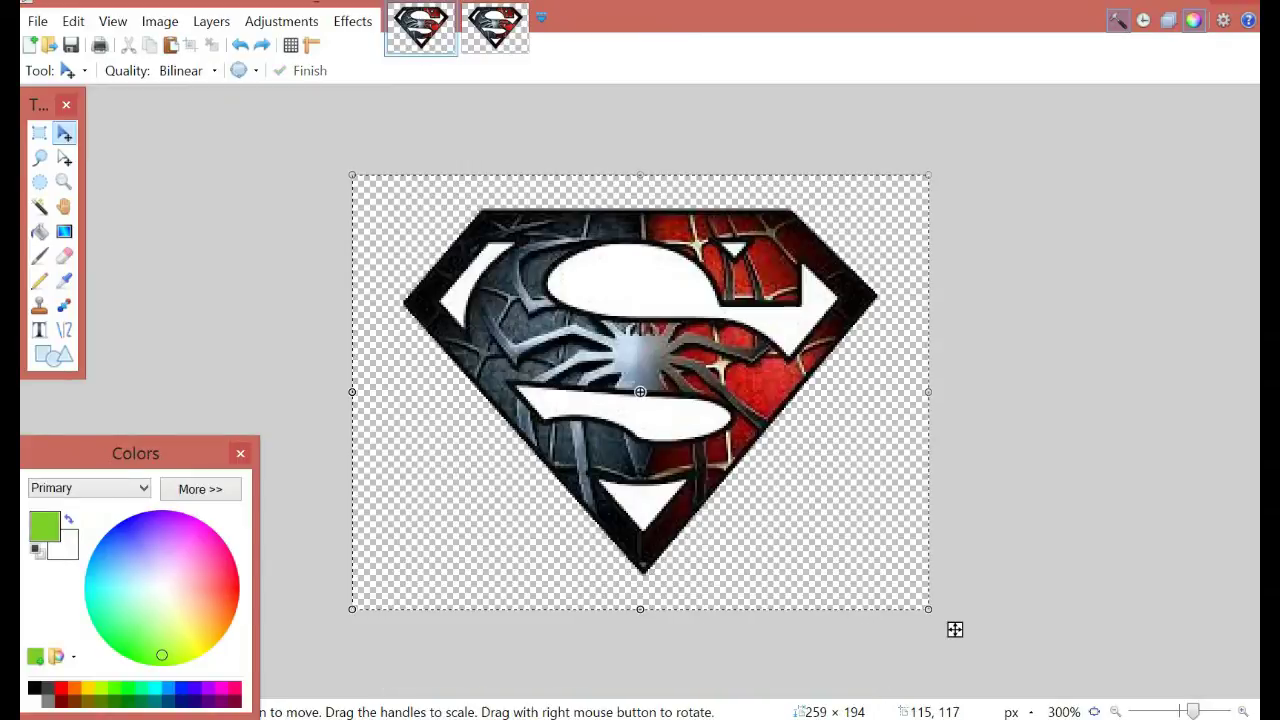
pyautogui.hotkey('ctrl', 'z')
pyautogui.hotkey('ctrl', 'z')
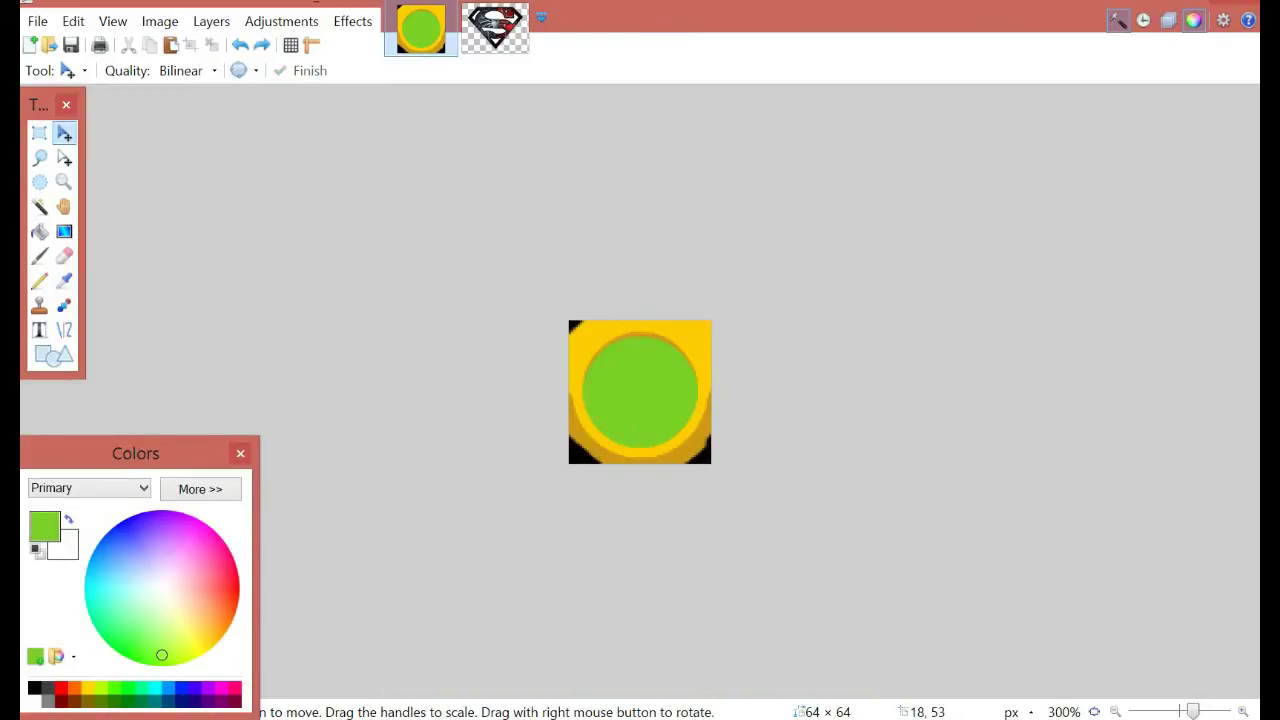
pyautogui.hotkey('ctrl', 'v')
pyautogui.press('Return')
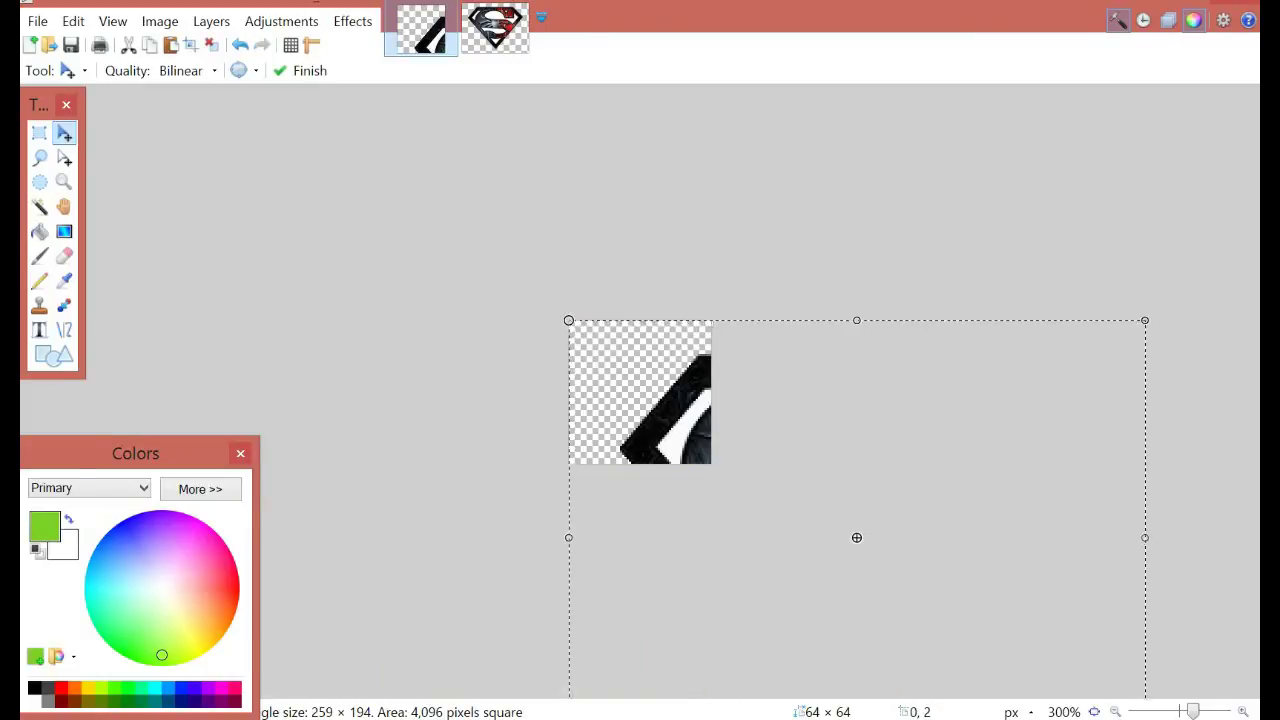
pyautogui.moveTo(568, 320); pyautogui.dragTo(290, 139)
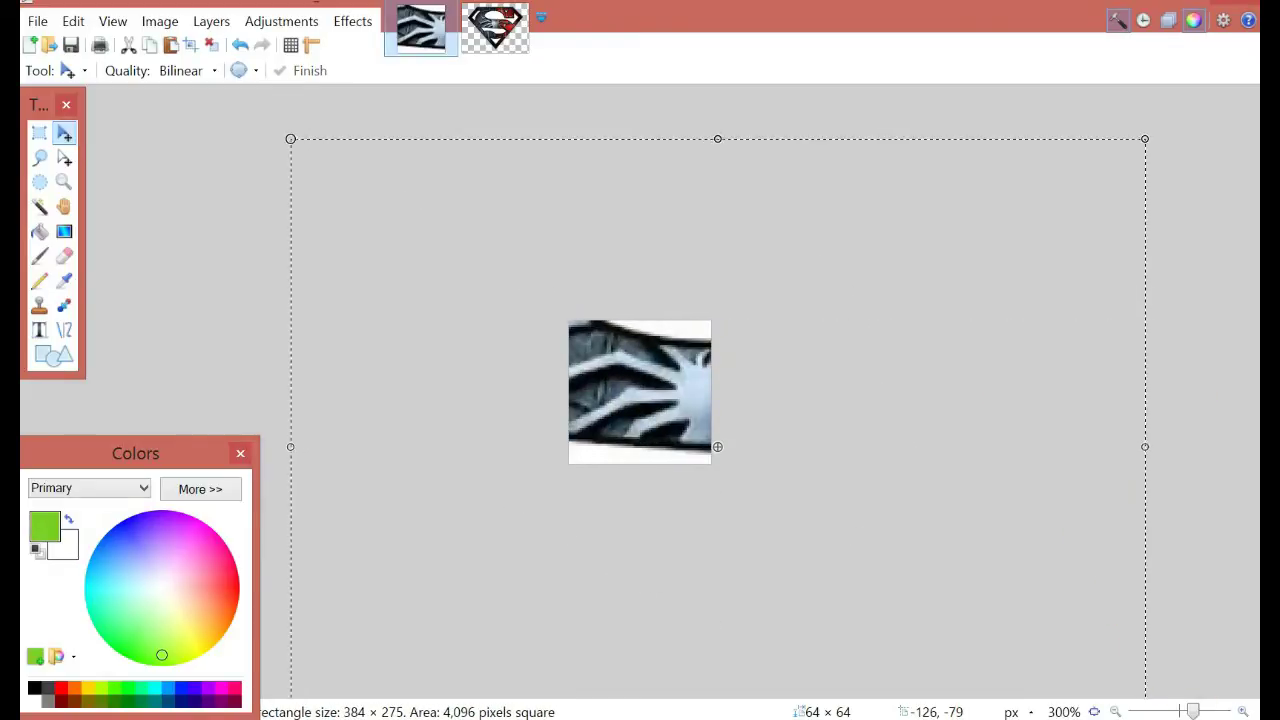
pyautogui.hotkey('ctrl', 'z')
pyautogui.hotkey('ctrl', 'z')
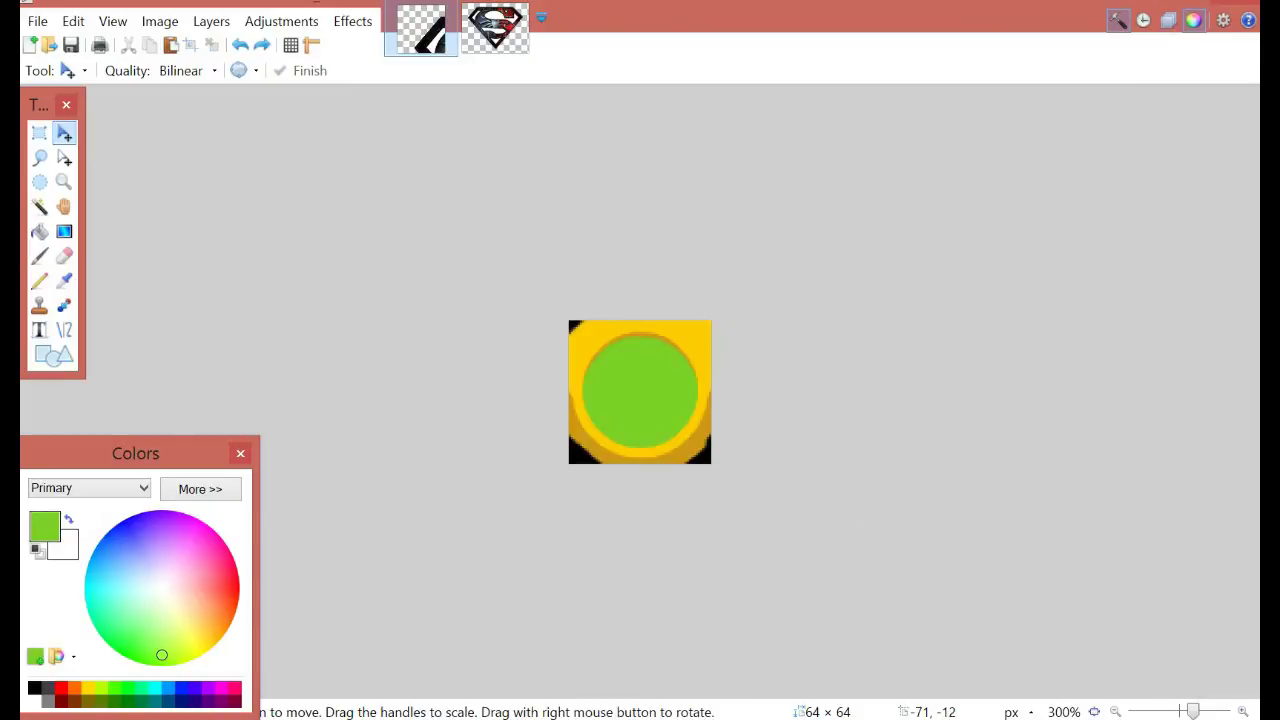
# - Paste the emblem with an expanded canvas, shrink it to about 48 × 38 px and center it on the green circle
pyautogui.hotkey('ctrl', 'v')
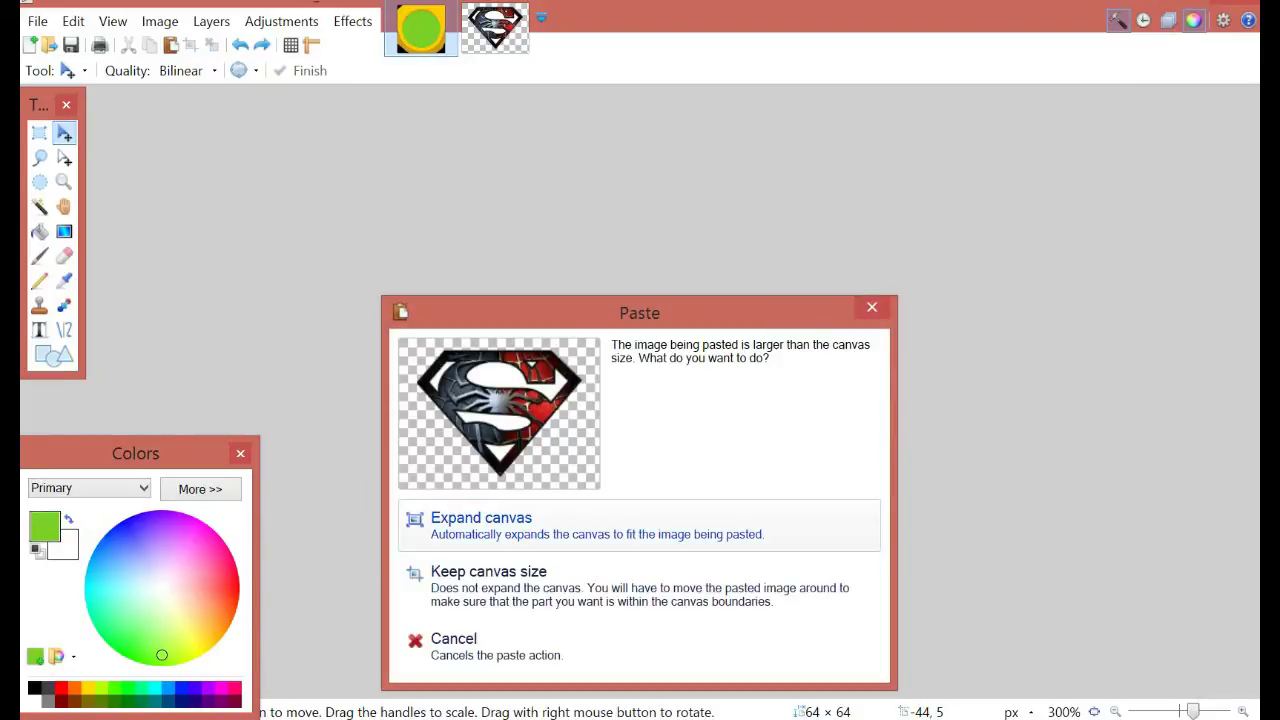
pyautogui.press('Return')
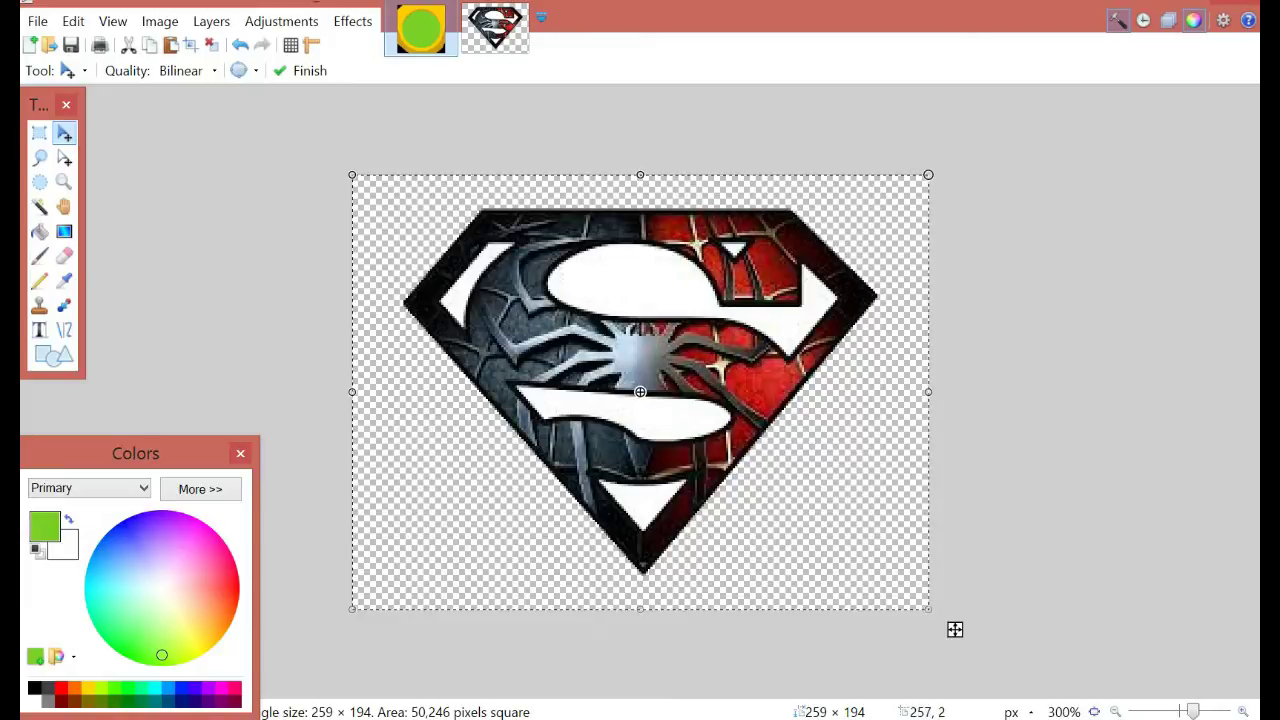
pyautogui.moveTo(925, 178); pyautogui.dragTo(470, 513)
pyautogui.moveTo(496, 630); pyautogui.dragTo(505, 307)
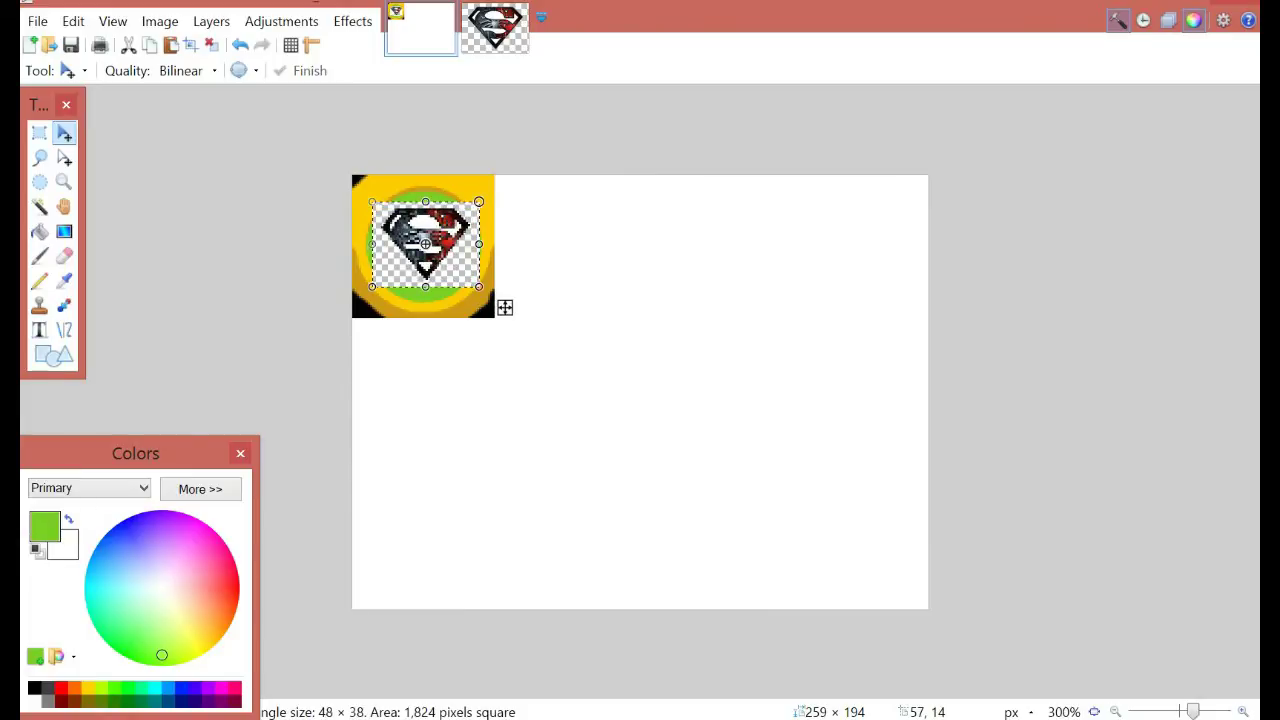
pyautogui.moveTo(441, 244); pyautogui.dragTo(441, 244)
pyautogui.moveTo(505, 307)
pyautogui.mouseDown()
pyautogui.moveTo(497, 300)
pyautogui.moveTo(505, 310)
pyautogui.mouseUp()
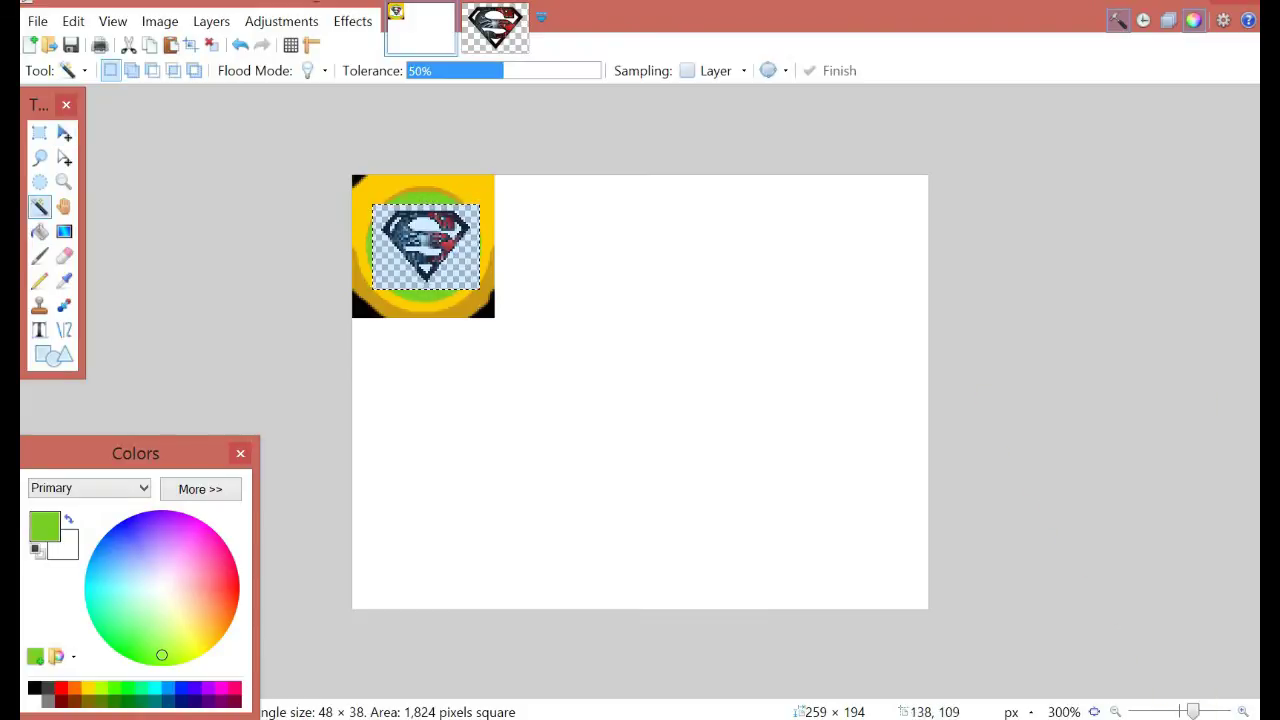
# - Delete the white canvas area around the icon with the Magic Wand
pyautogui.click(162, 254)
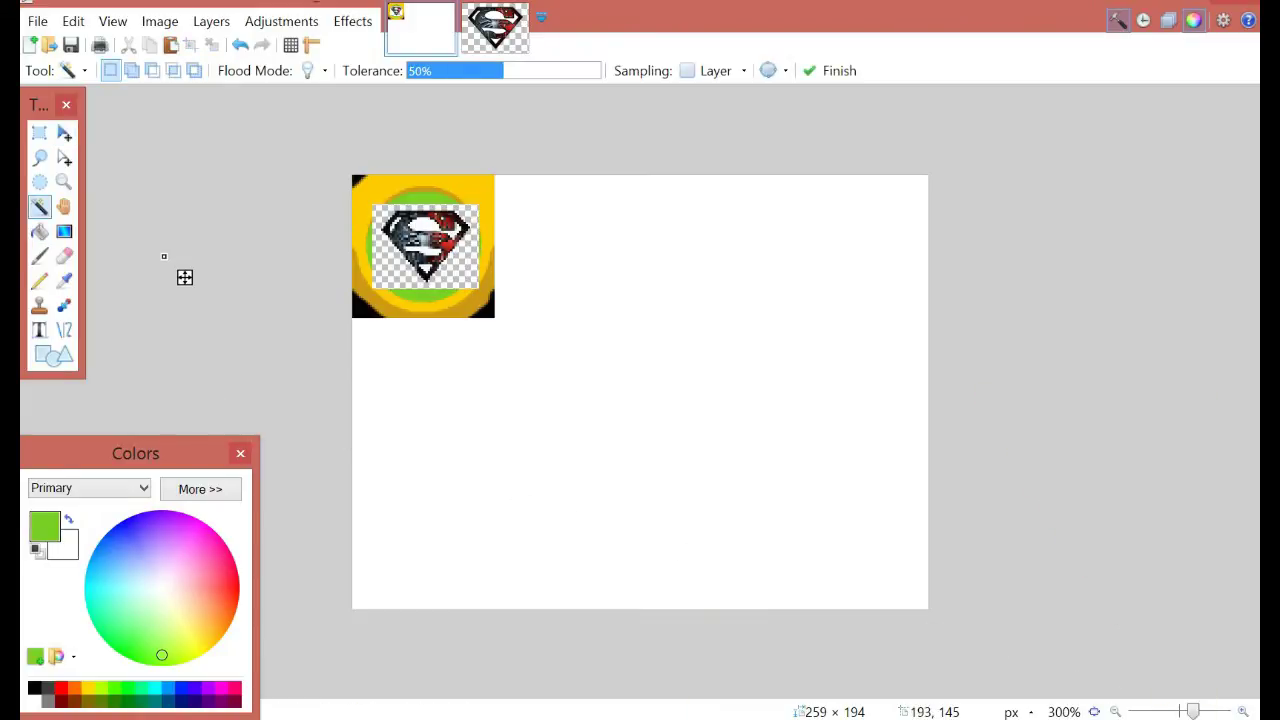
pyautogui.click(782, 500)
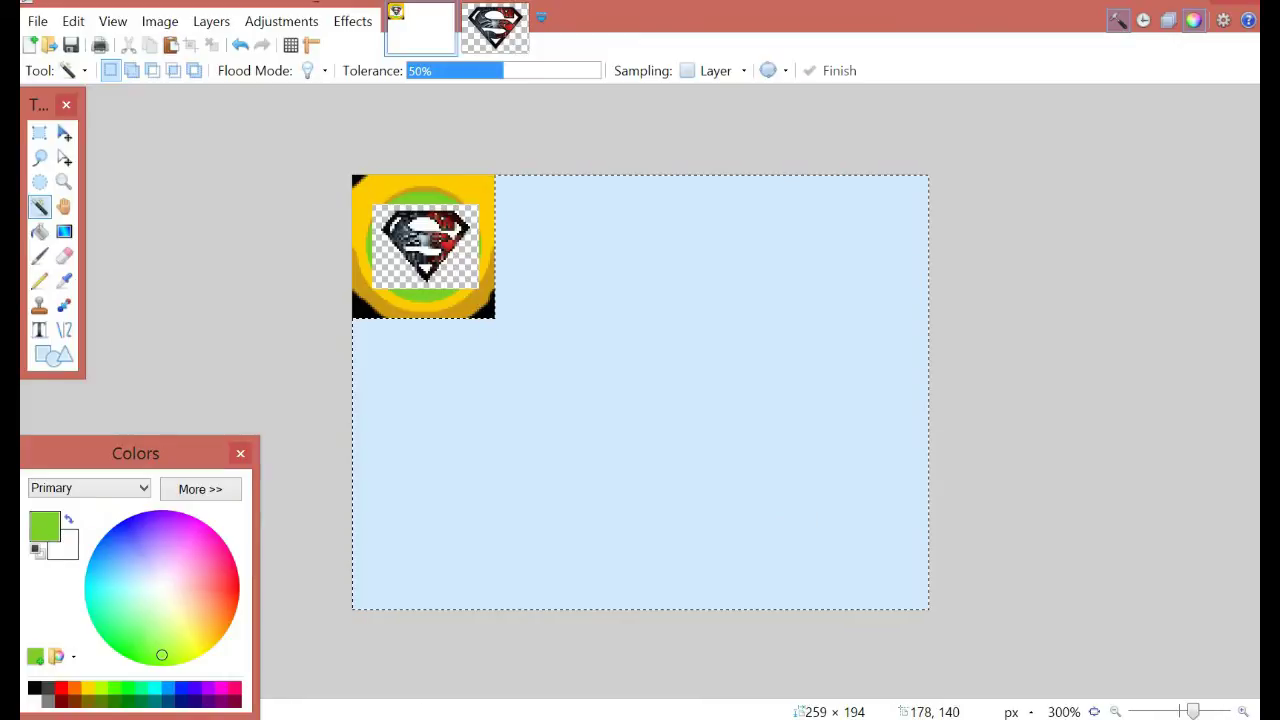
pyautogui.press('Delete')
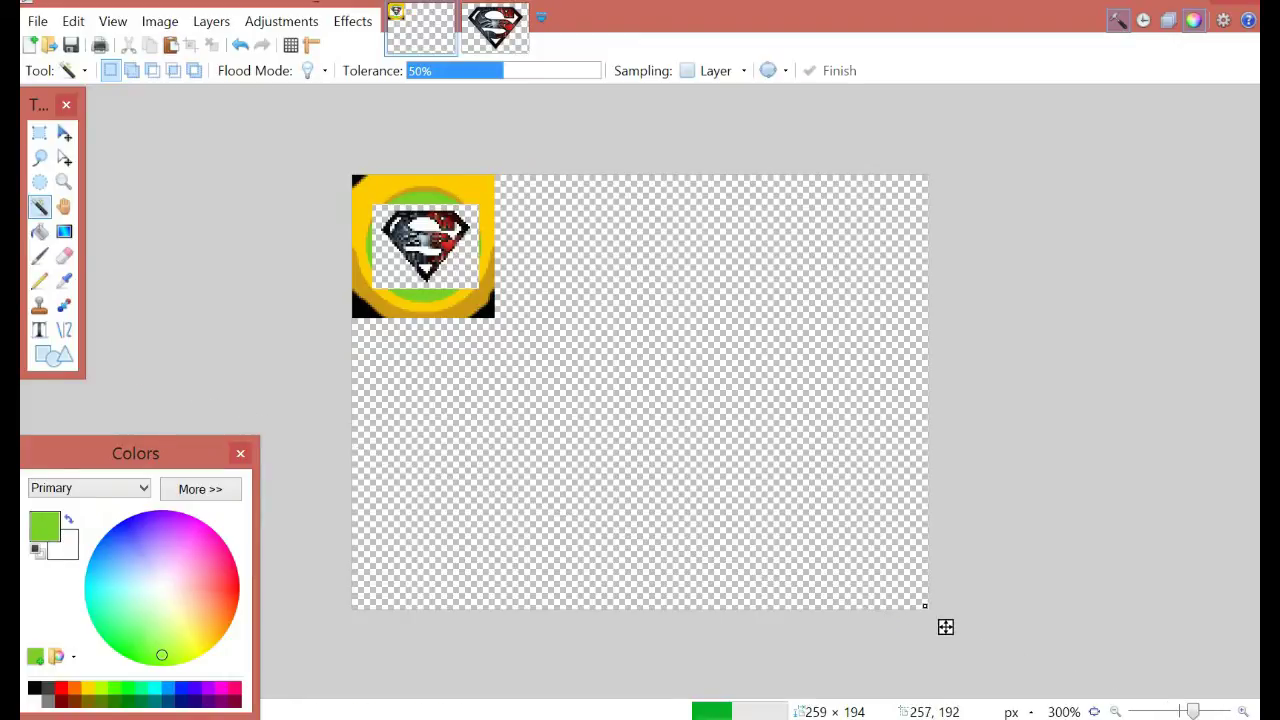
pyautogui.click(912, 596)
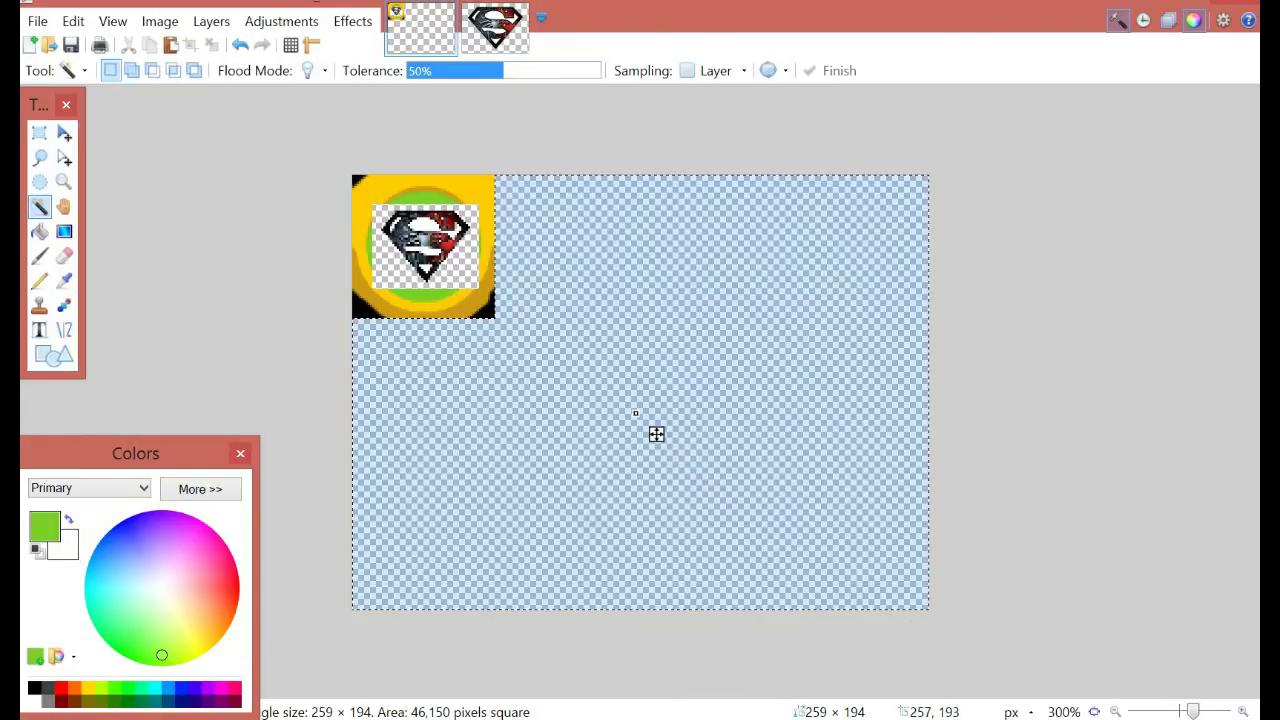
pyautogui.moveTo(923, 605); pyautogui.dragTo(754, 518)
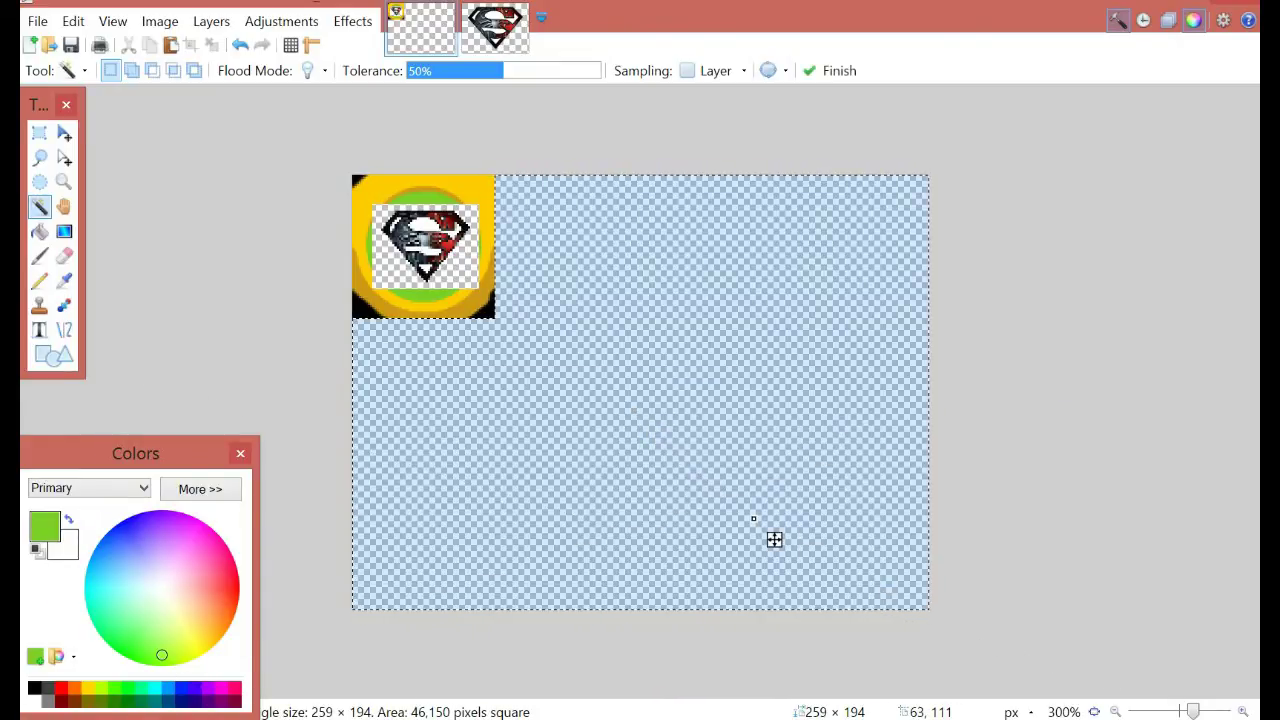
# - Save the icon texture over its file and return to the My Mods folder
pyautogui.hotkey('ctrl', 's')
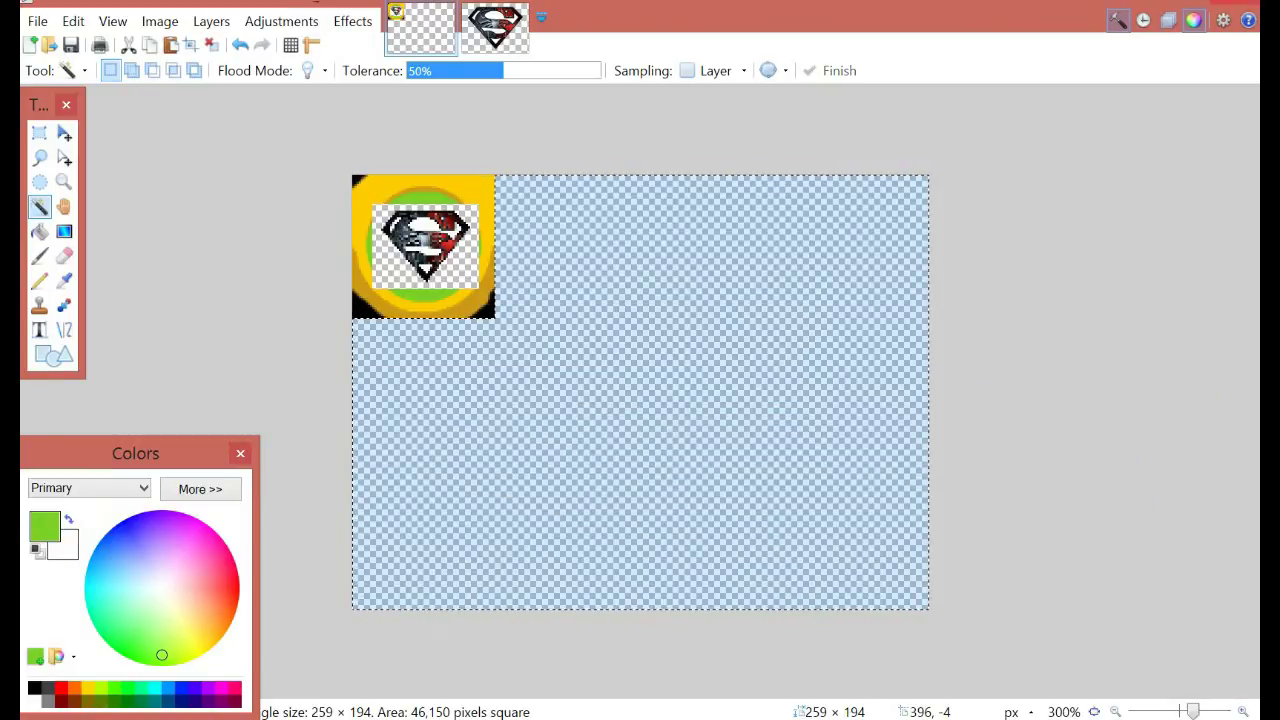
pyautogui.hotkey('ctrl', 'Tab')
pyautogui.click(515, 489)
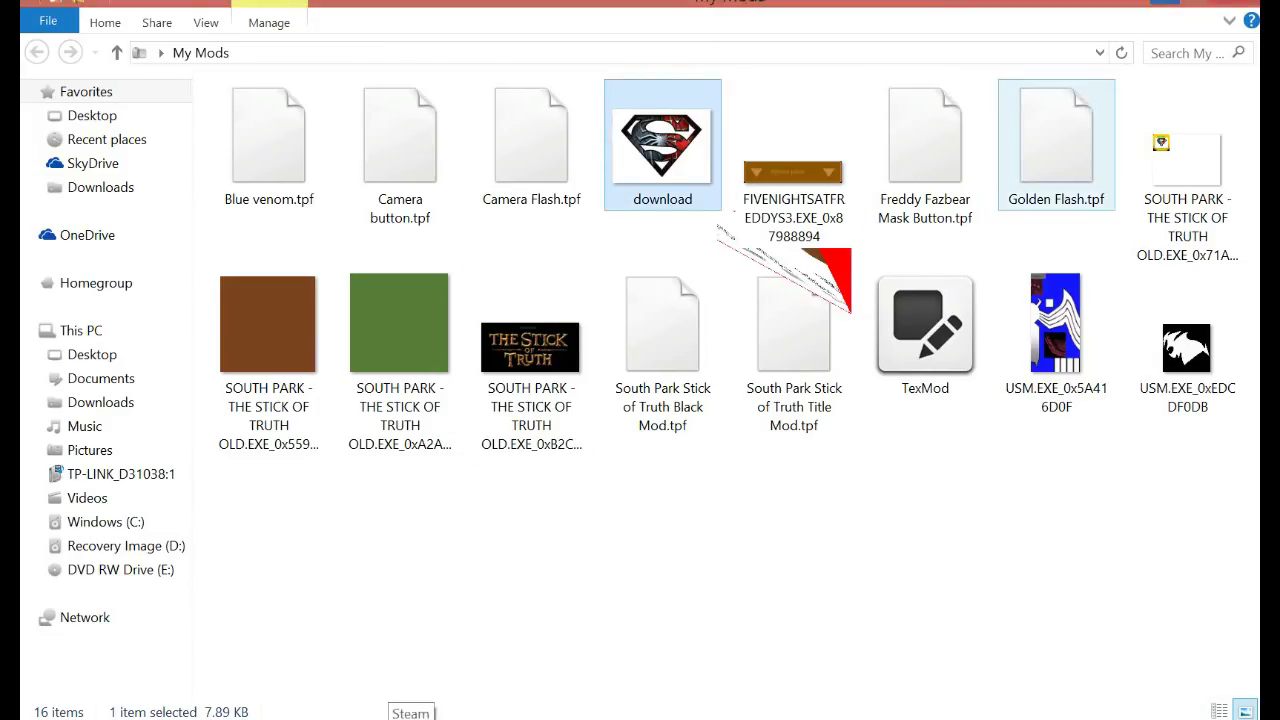
# - Run TexMod from the desktop as administrator and set SOUTH PARK - THE STICK OF TRUTH OLD.EXE as the target application
pyautogui.click(1165, 3)
pyautogui.click(228, 468)
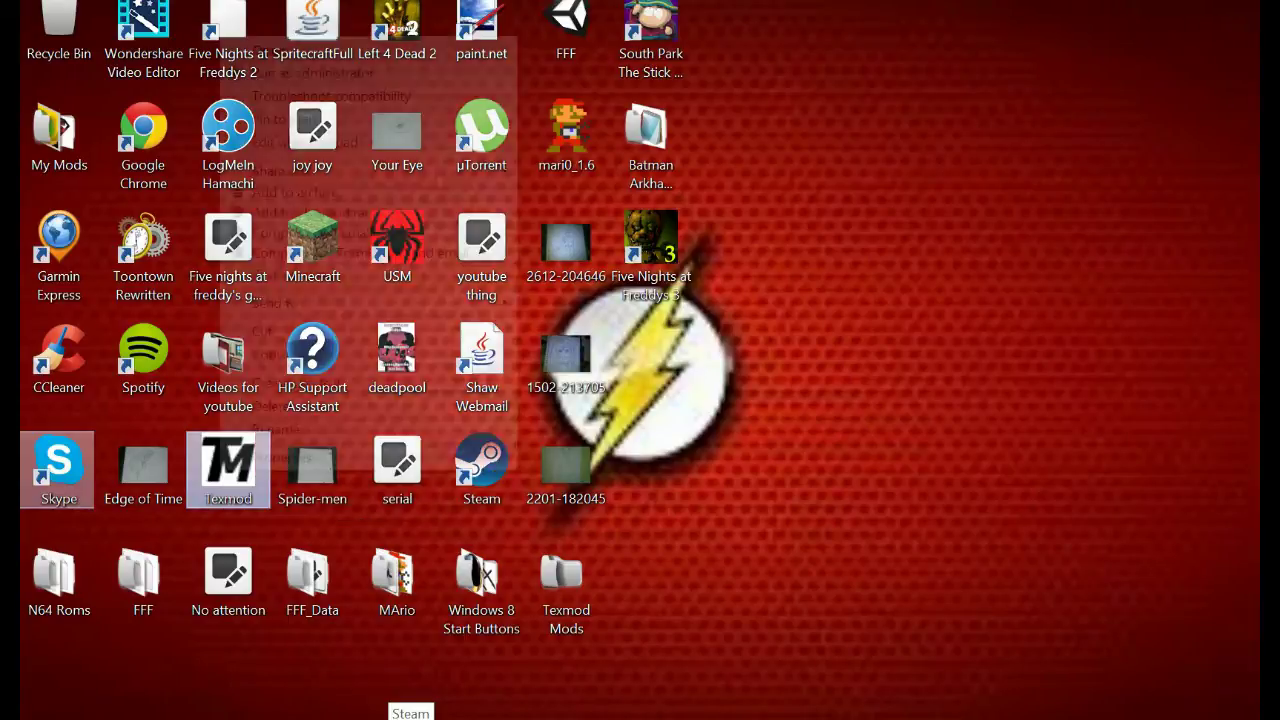
pyautogui.rightClick(224, 468)
pyautogui.click(269, 50)
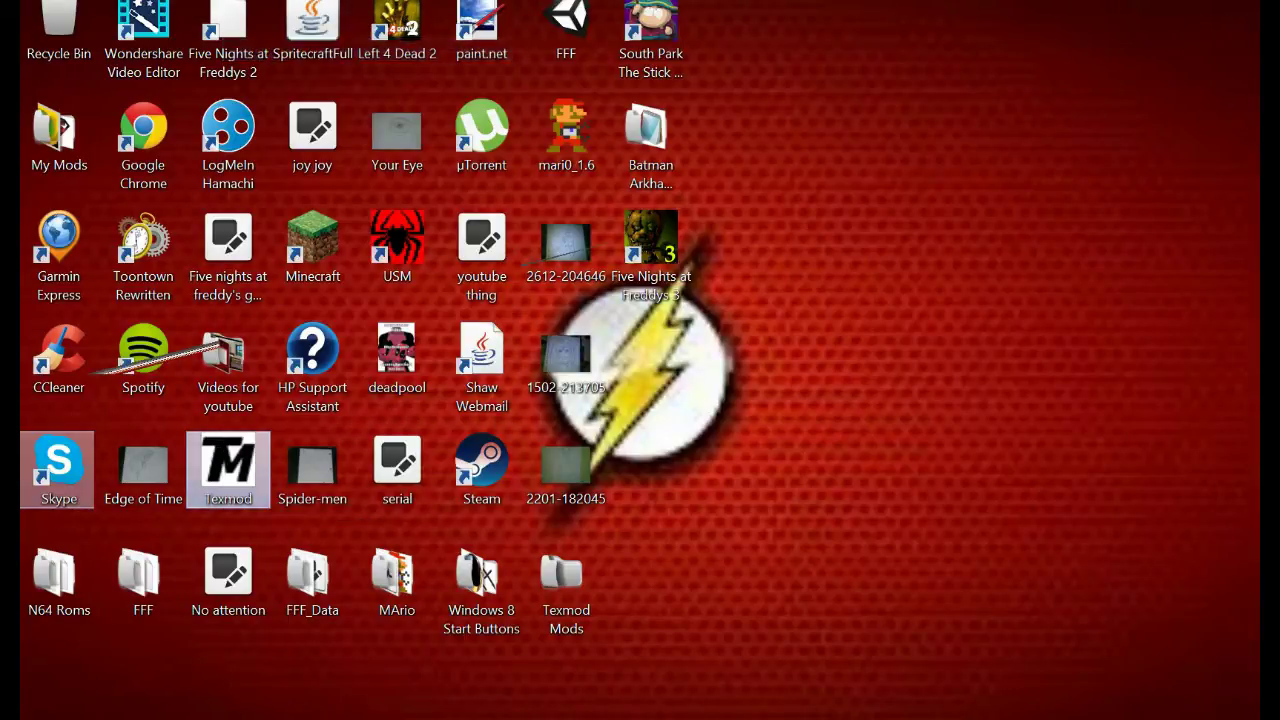
pyautogui.click(243, 239)
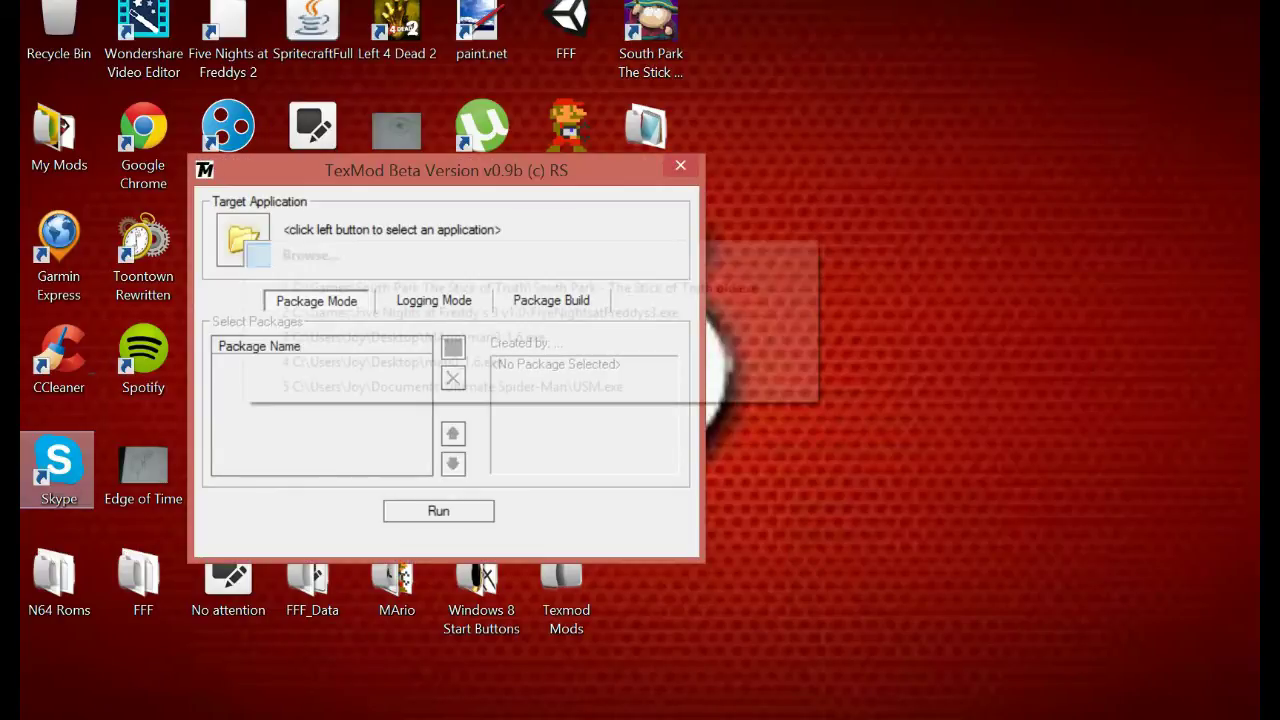
pyautogui.click(450, 289)
# - Set up a package build with TexMod.log as definition file, the creator's name and the comment "Youtube vid"
pyautogui.click(552, 300)
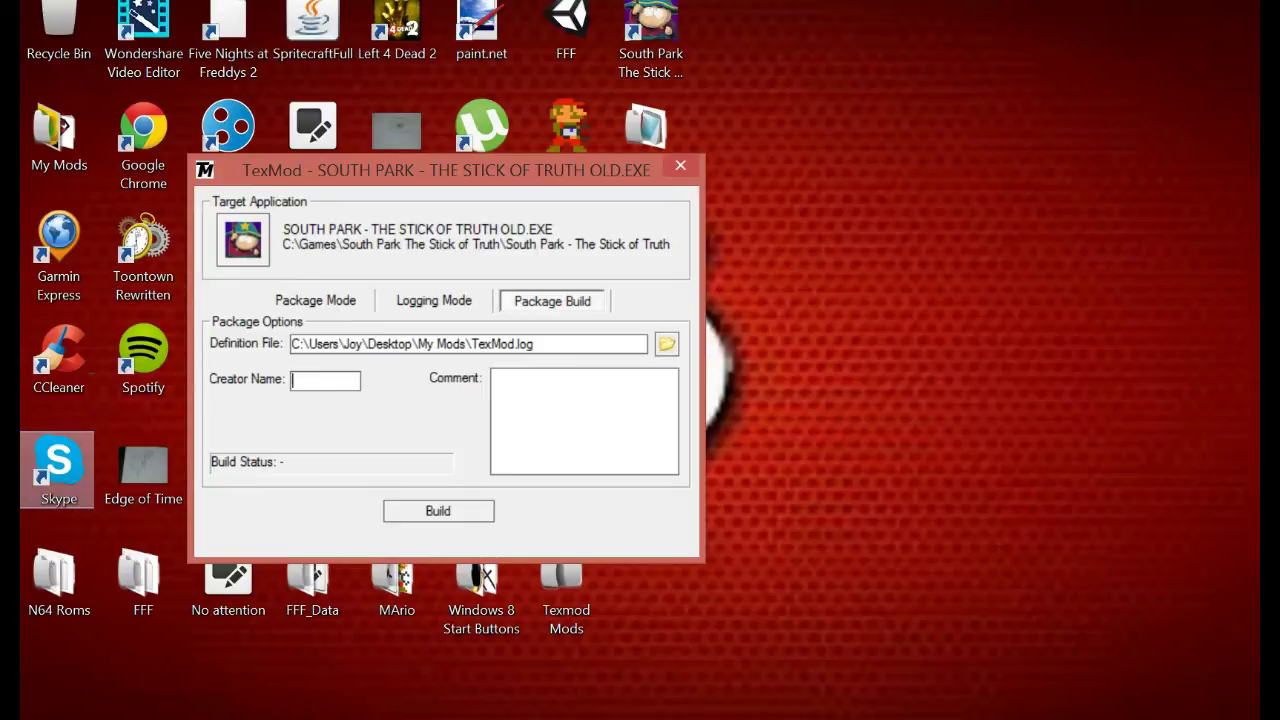
pyautogui.write('Wonka9100')
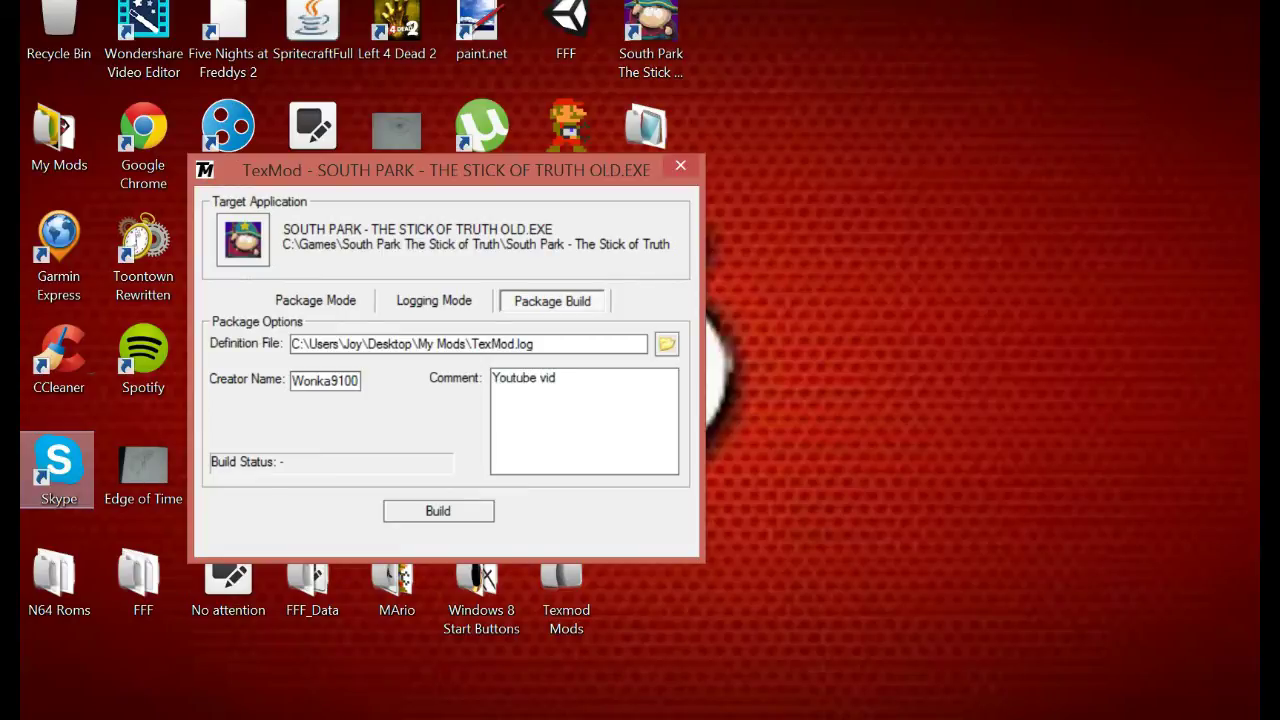
# - Build the package and save it in My Mods under the edited icon texture's name, SOUTH PARK - THE STICK OF TRUTH OLD.EXE_0x71ACA540
pyautogui.click(438, 511)
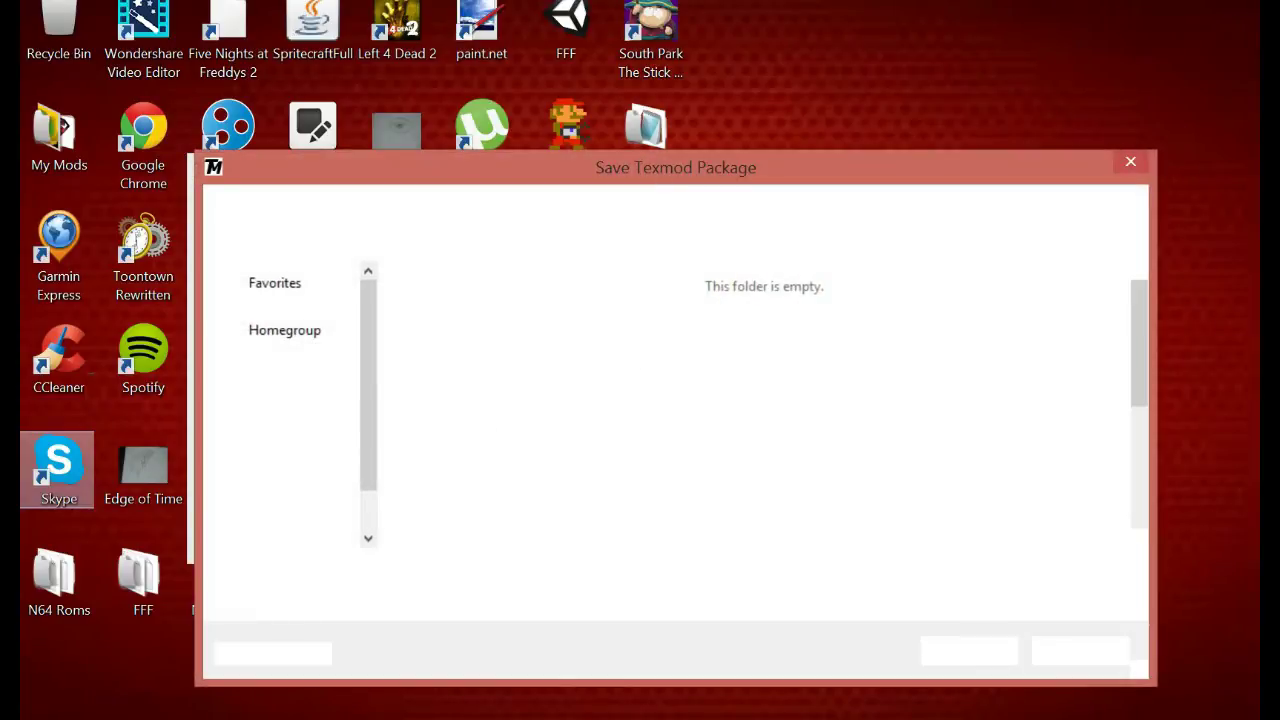
pyautogui.moveTo(1138, 344); pyautogui.dragTo(1138, 442)
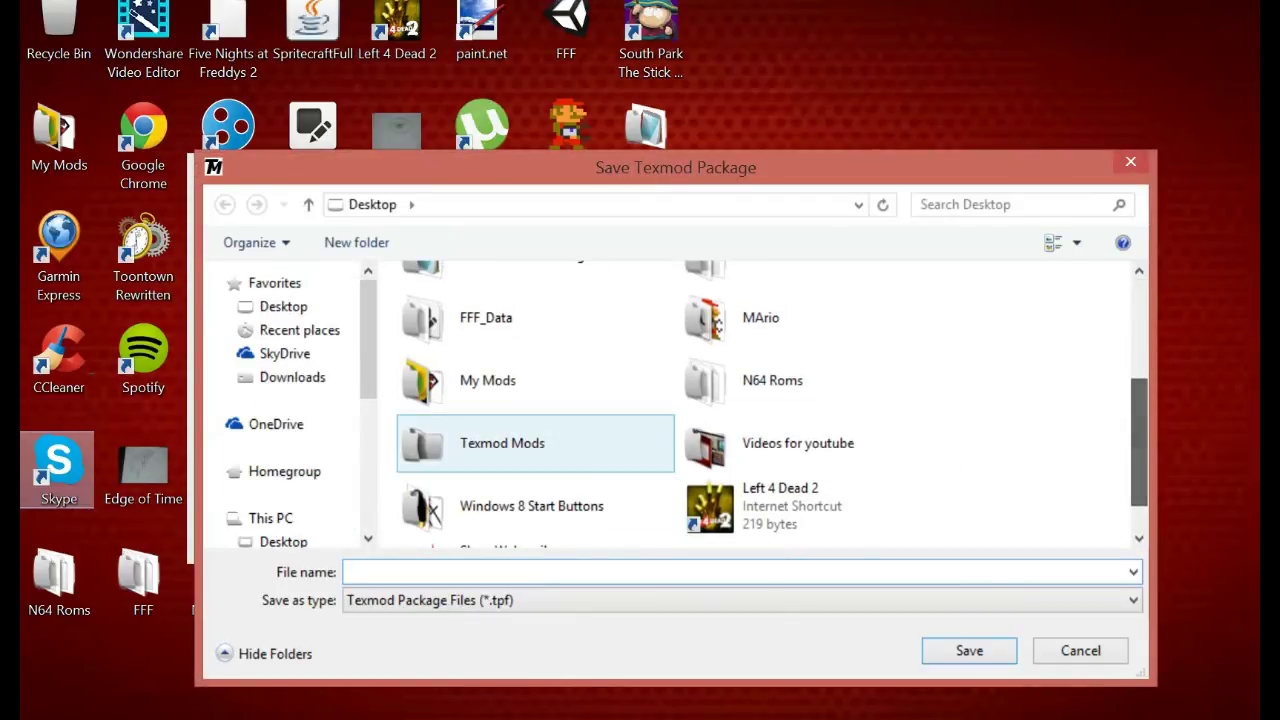
pyautogui.doubleClick(560, 381)
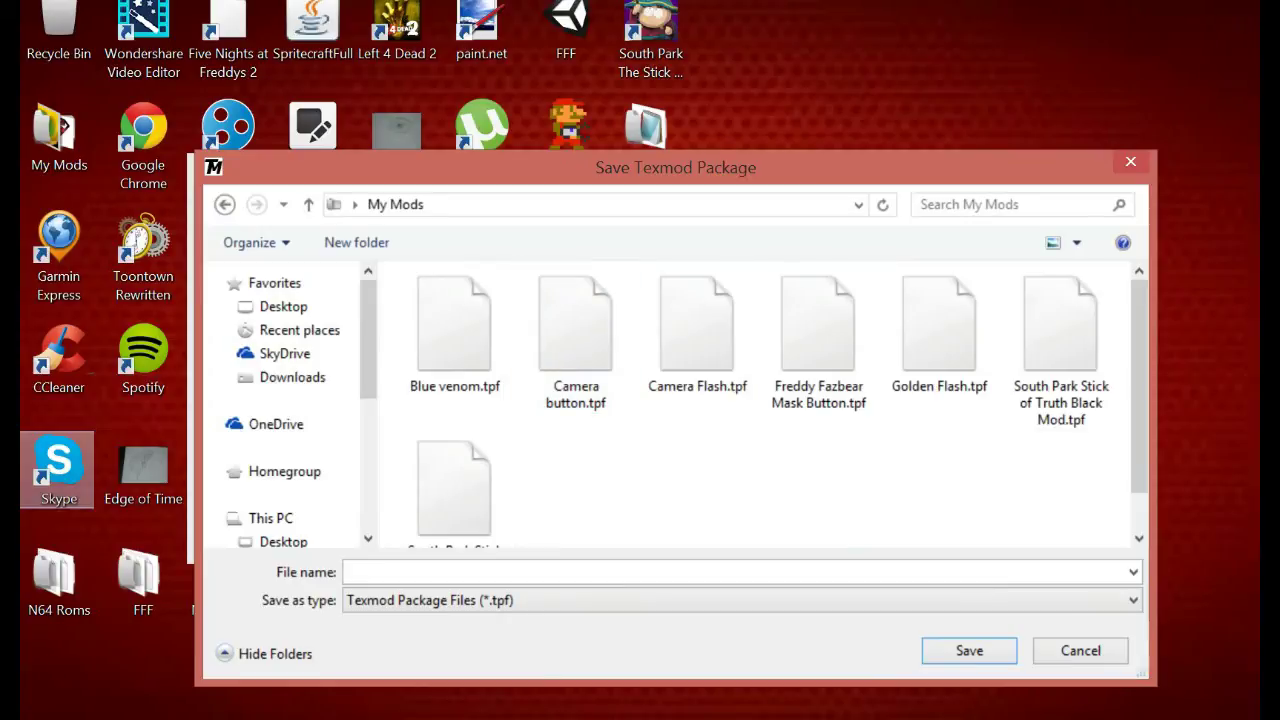
pyautogui.click(1068, 600)
pyautogui.click(1068, 636)
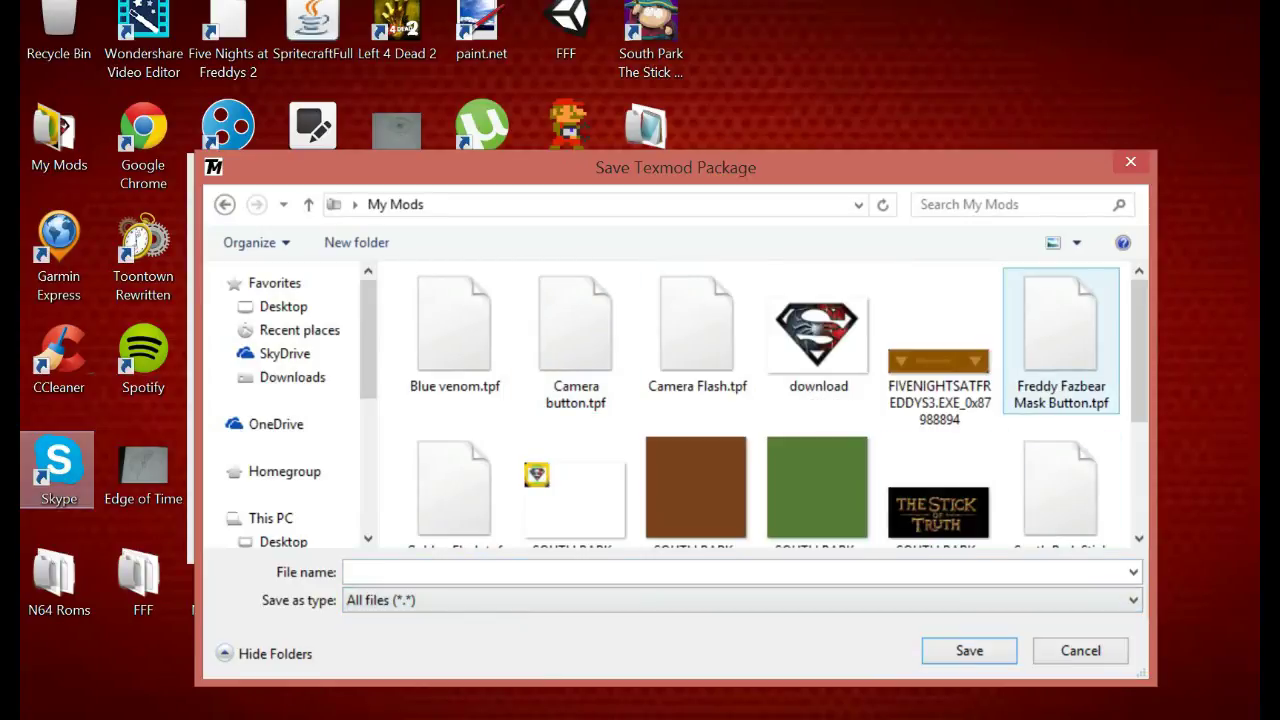
pyautogui.scroll(-2, 1139, 350)
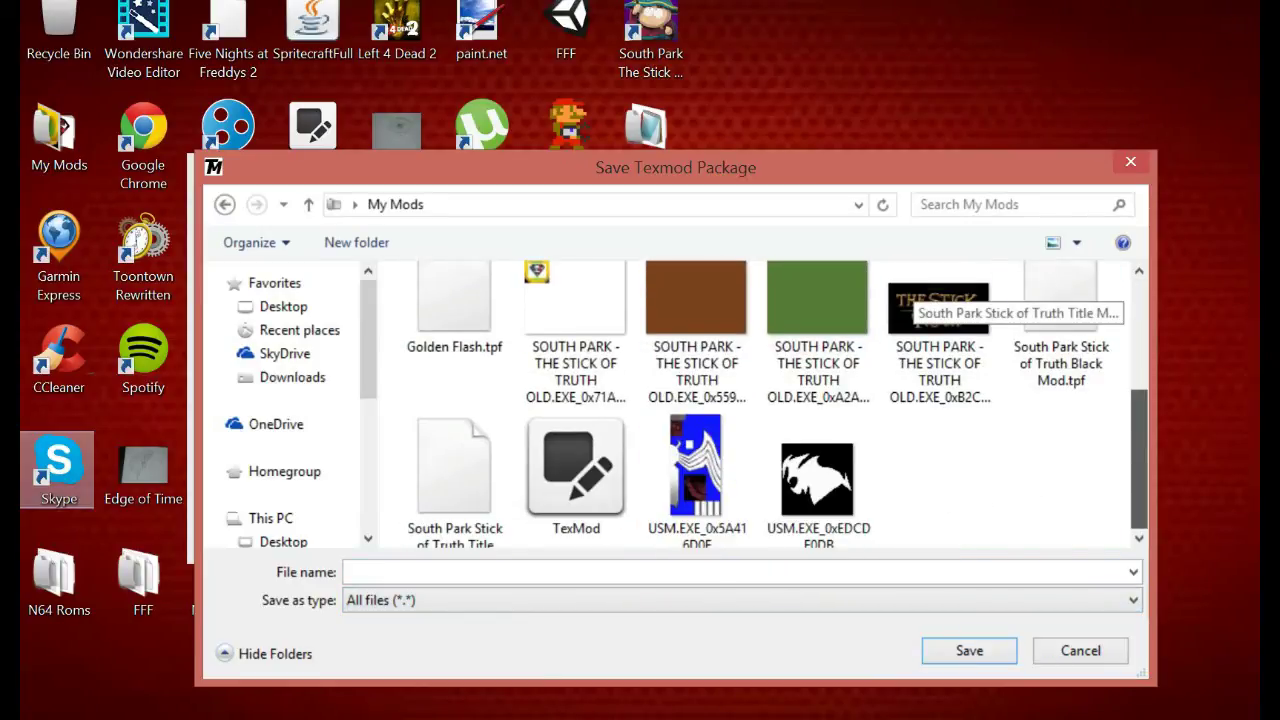
pyautogui.moveTo(1139, 459); pyautogui.dragTo(1139, 405)
pyautogui.doubleClick(575, 400)
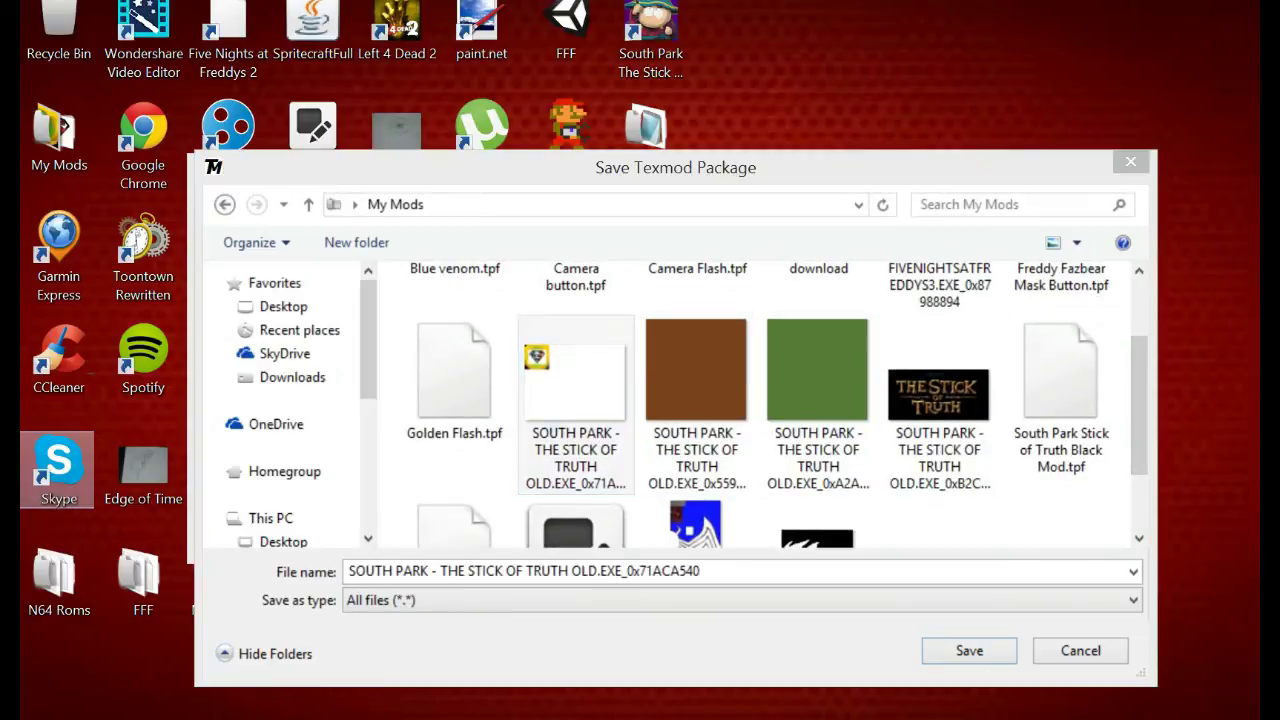
pyautogui.press('Return')
pyautogui.click(772, 370)
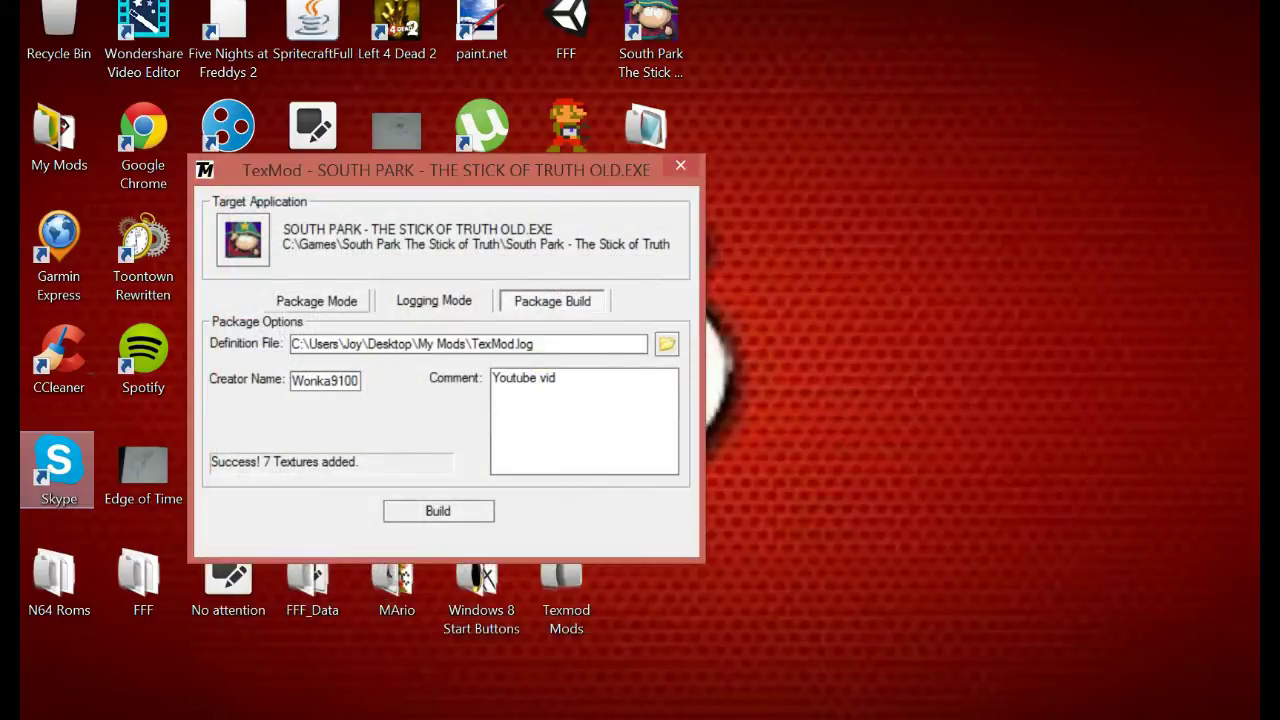
# - Load the package SOUTH PARK - THE STICK OF TRUTH OLD.EXE_0x71ACA540.bmp.tpf in Package Mode and run the game with it
pyautogui.click(316, 300)
pyautogui.click(453, 347)
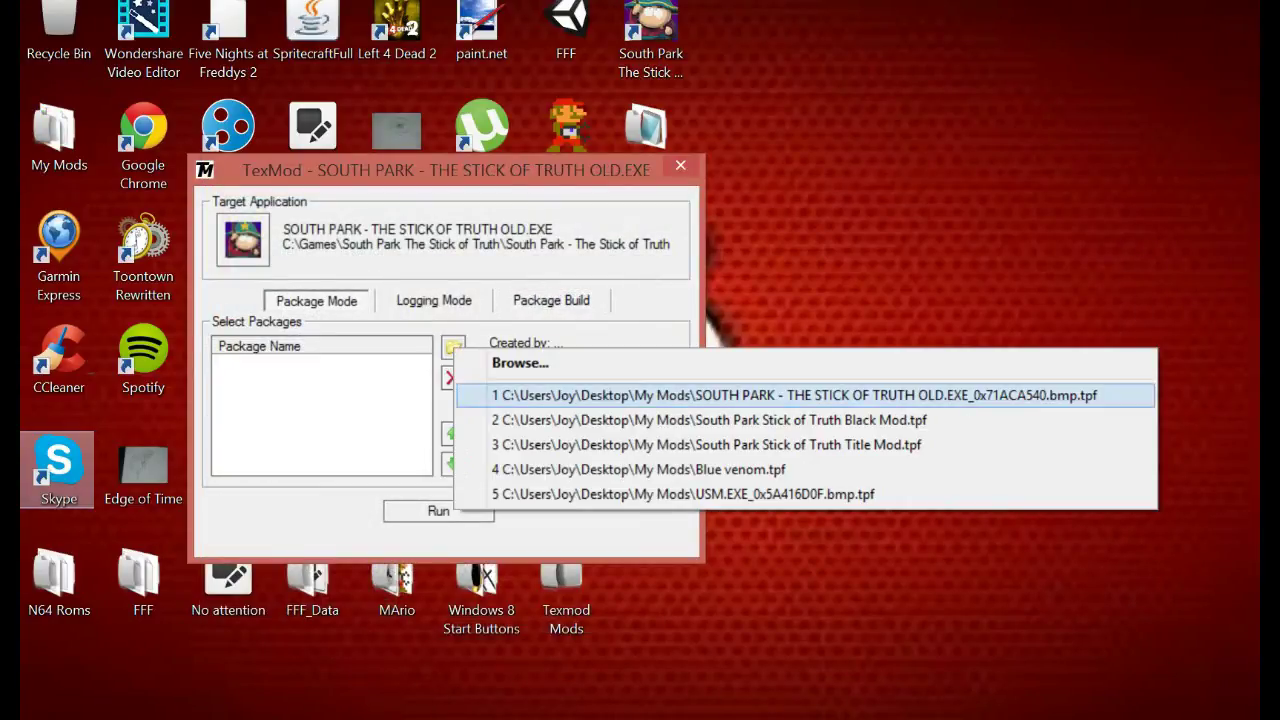
pyautogui.click(794, 395)
pyautogui.click(321, 365)
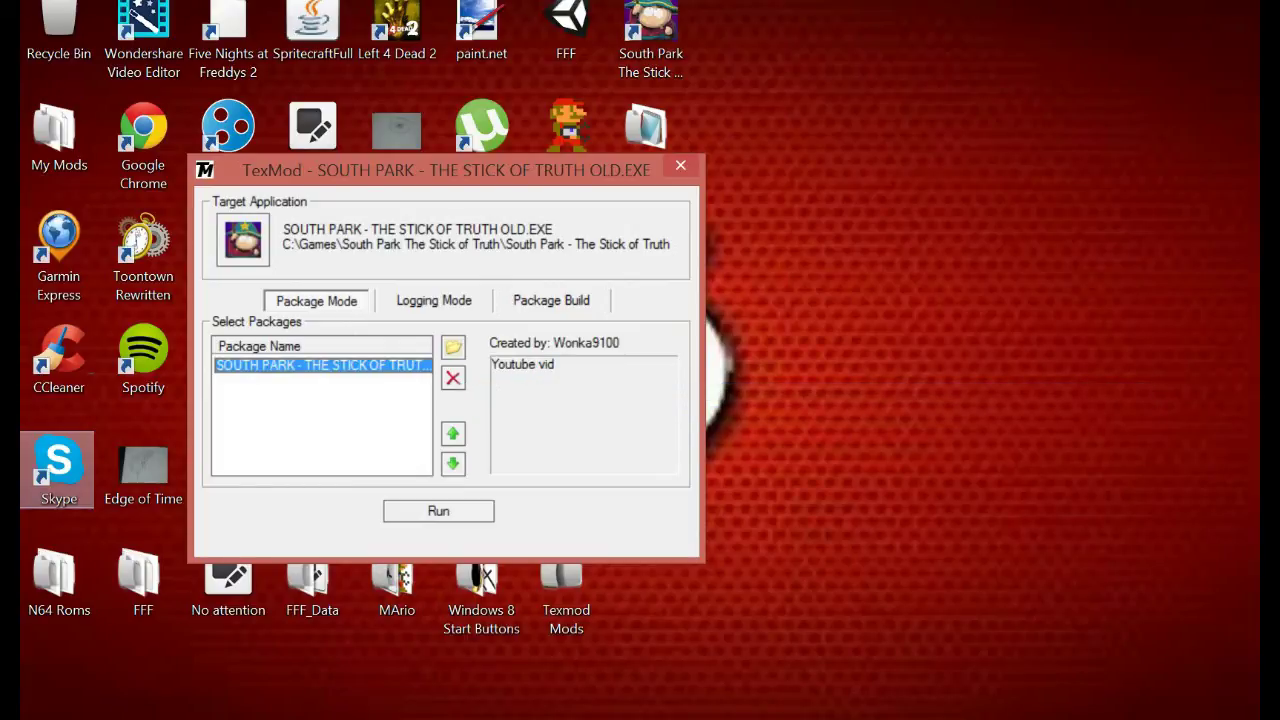
pyautogui.click(438, 511)
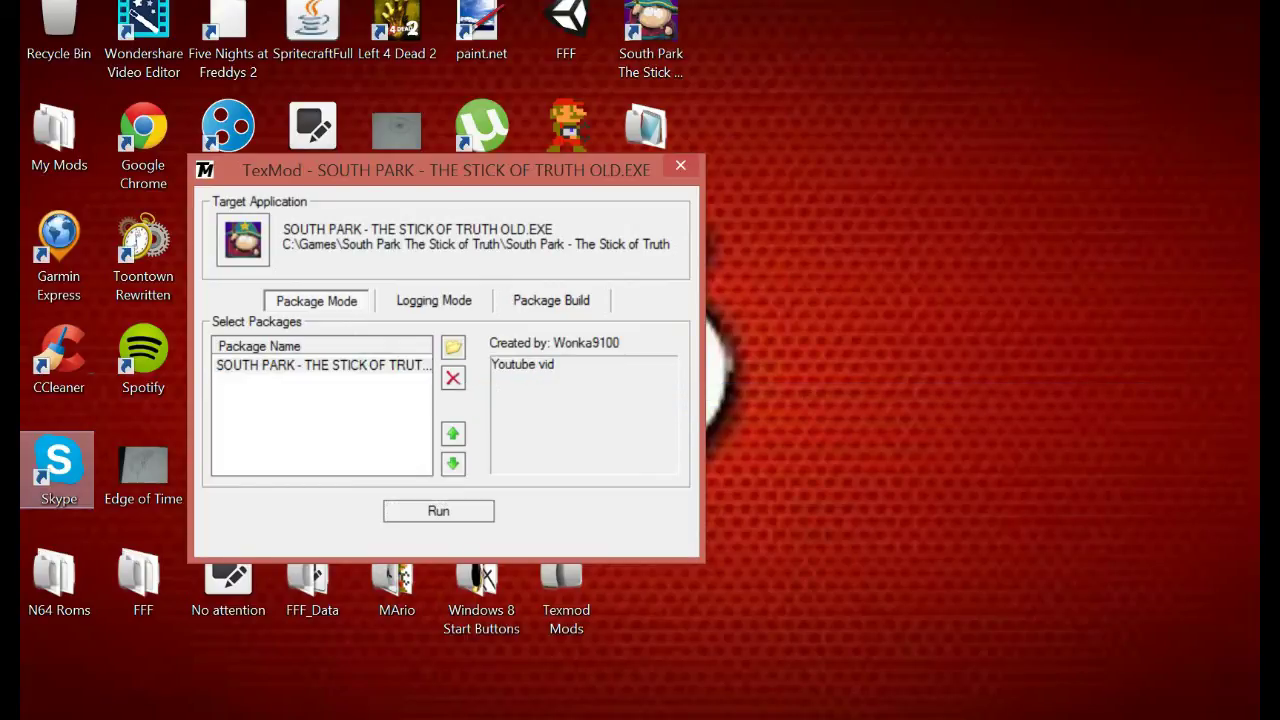